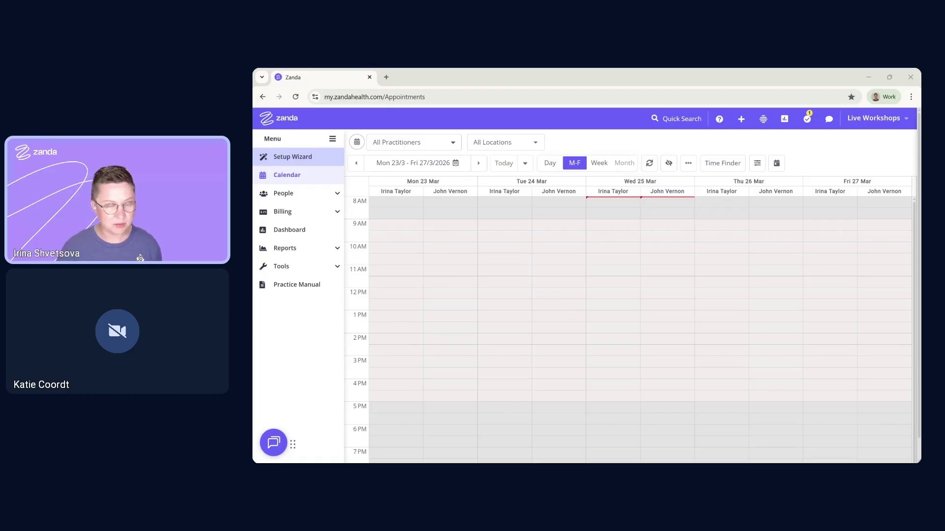
# Step: Open the template library in the Form Designer and search it for "intake"
pyautogui.click(321, 273)
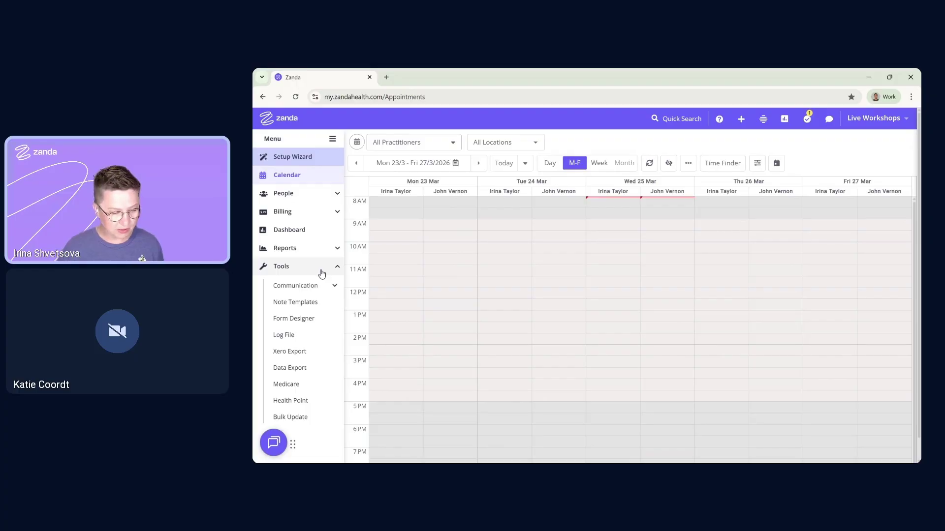
pyautogui.click(298, 323)
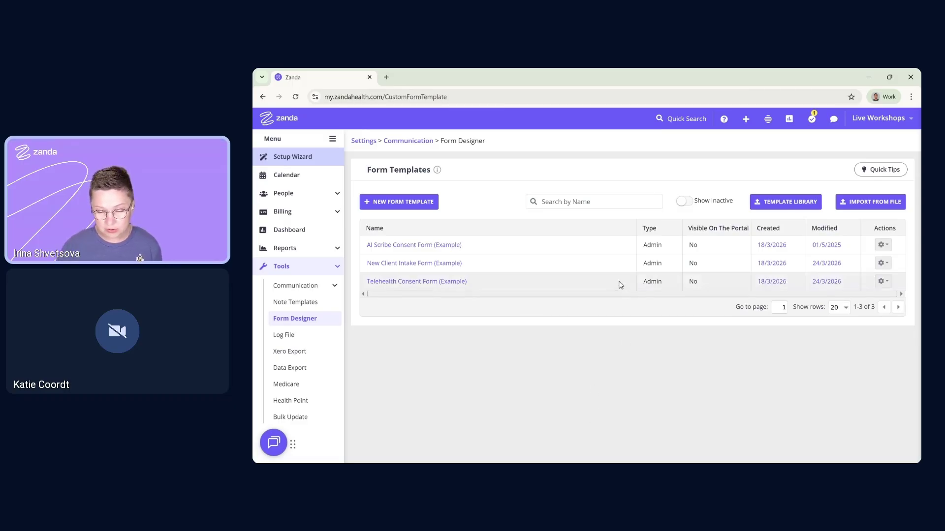
pyautogui.click(777, 206)
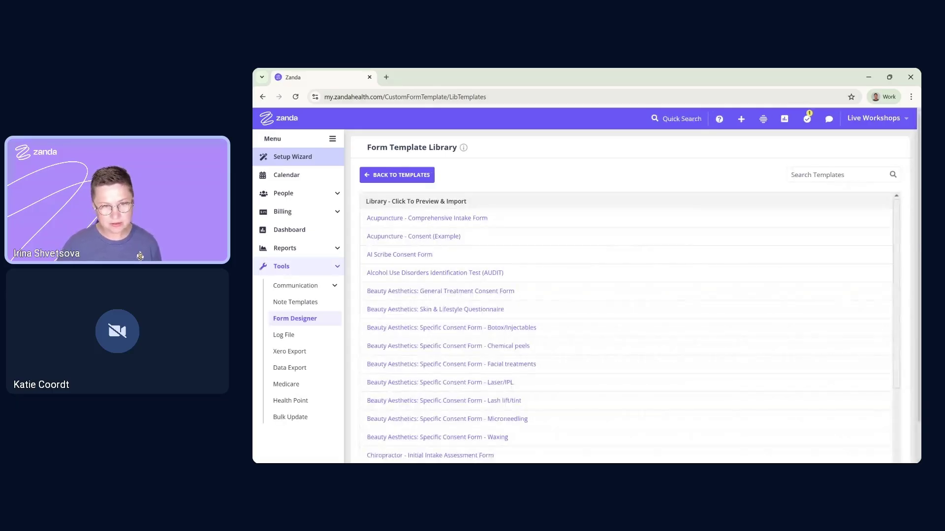
pyautogui.click(837, 175)
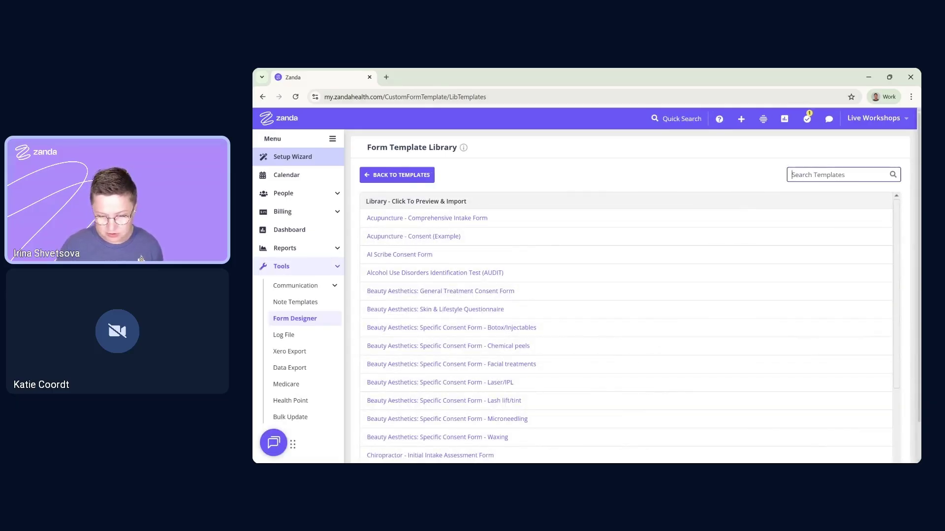
pyautogui.write('intake')
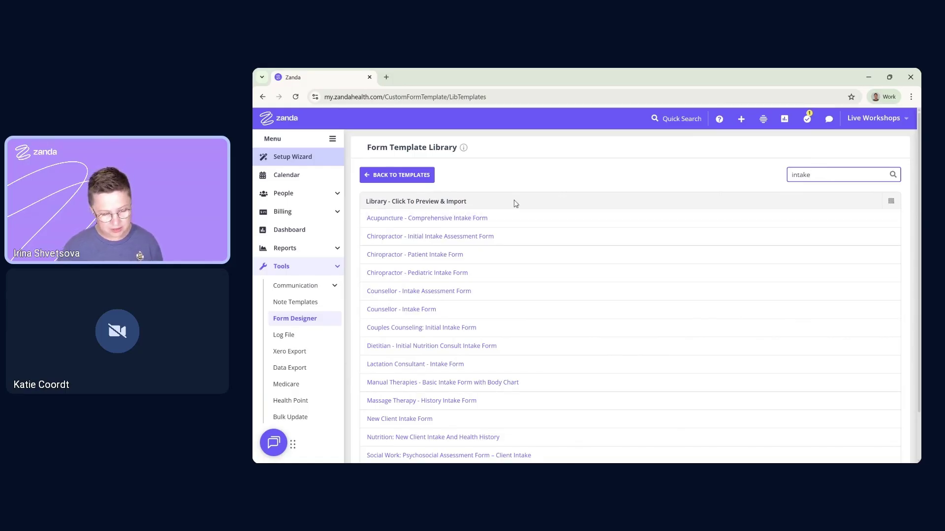
pyautogui.scroll(-1, 515, 204)
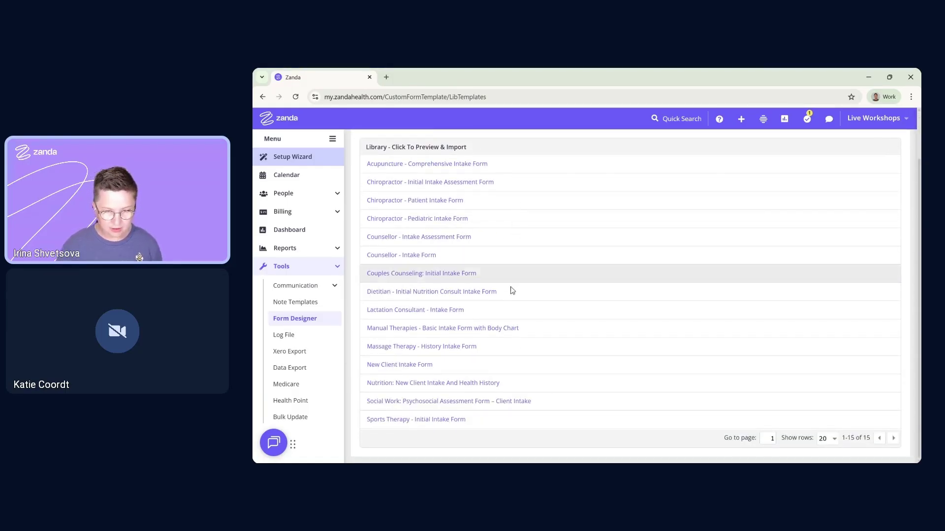
# Step: Preview the library's New Client Intake Form from personal details through the consent signature, then close the preview without saving it
pyautogui.click(392, 366)
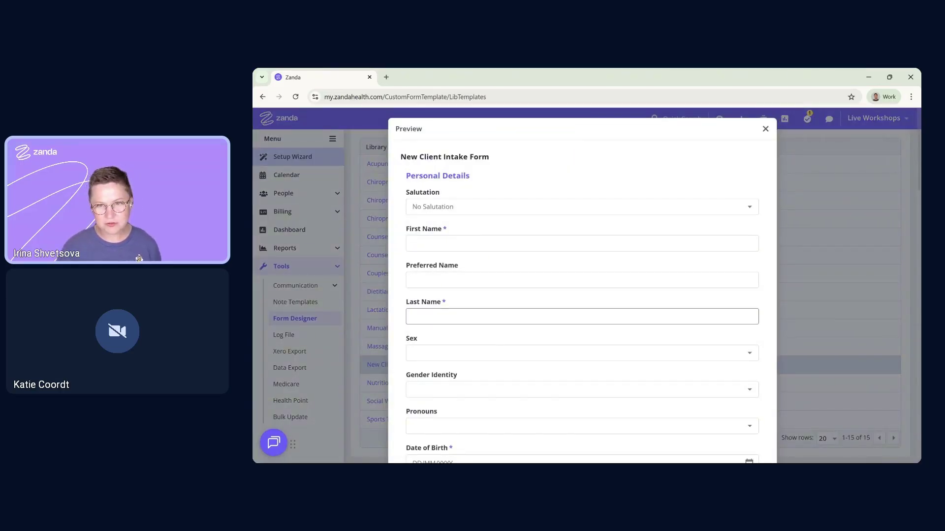
pyautogui.scroll(-3, 509, 195)
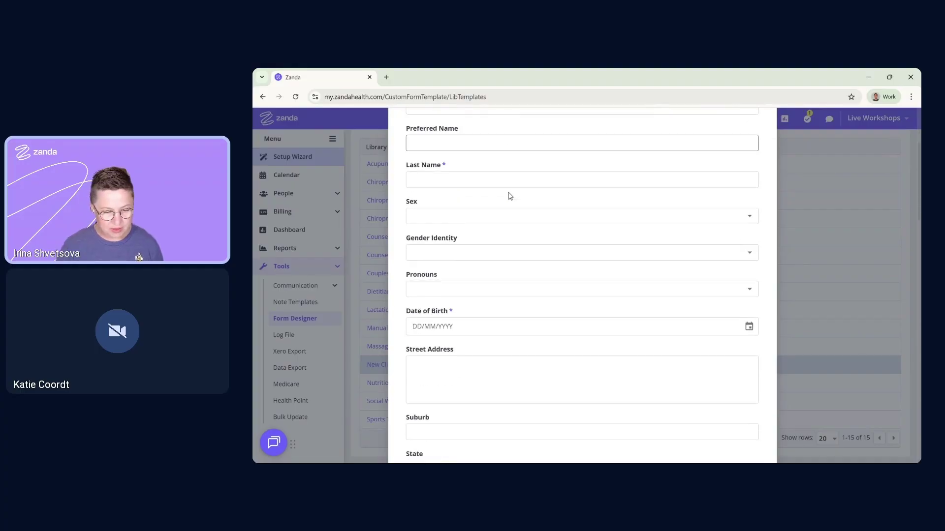
pyautogui.scroll(-10, 509, 196)
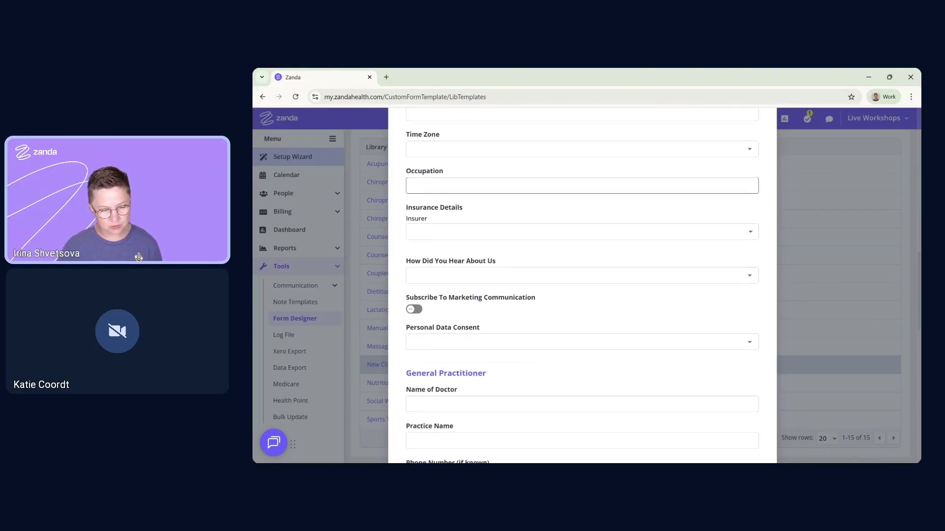
pyautogui.scroll(-12, 511, 207)
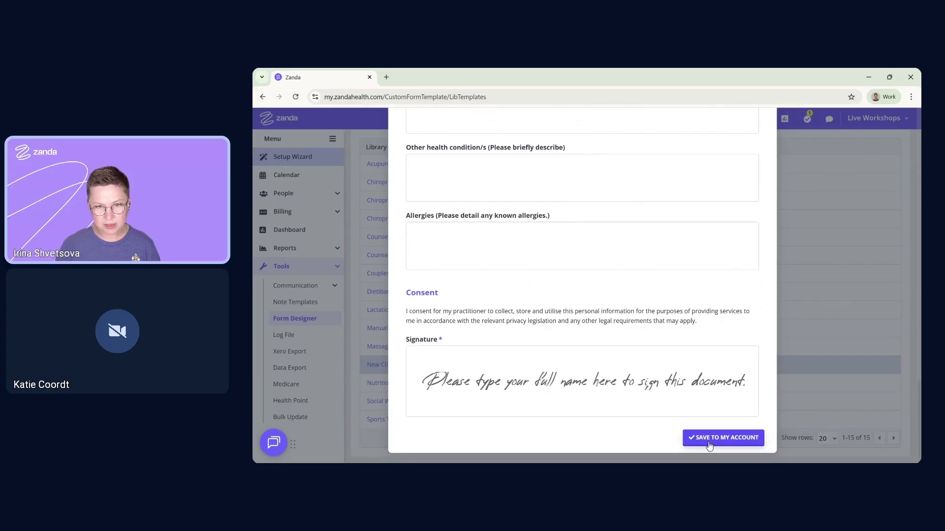
pyautogui.scroll(20, 588, 326)
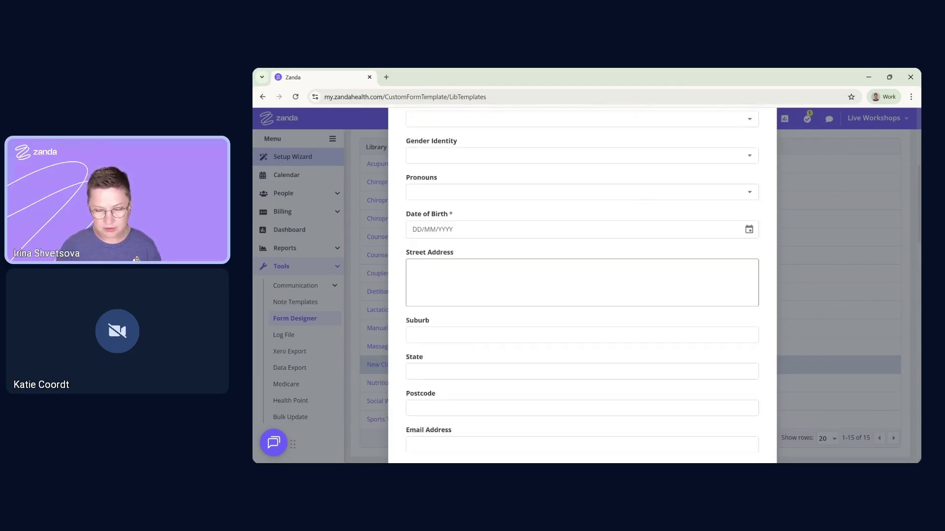
pyautogui.scroll(5, 736, 206)
pyautogui.click(766, 128)
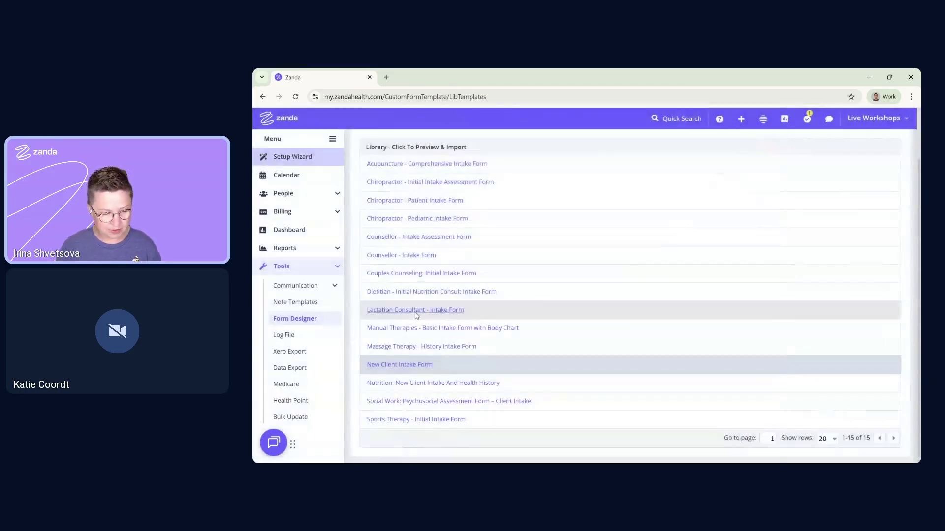
# Step: Open the account's own New Client Intake Form (Example) template for editing and check the available form types
pyautogui.click(307, 320)
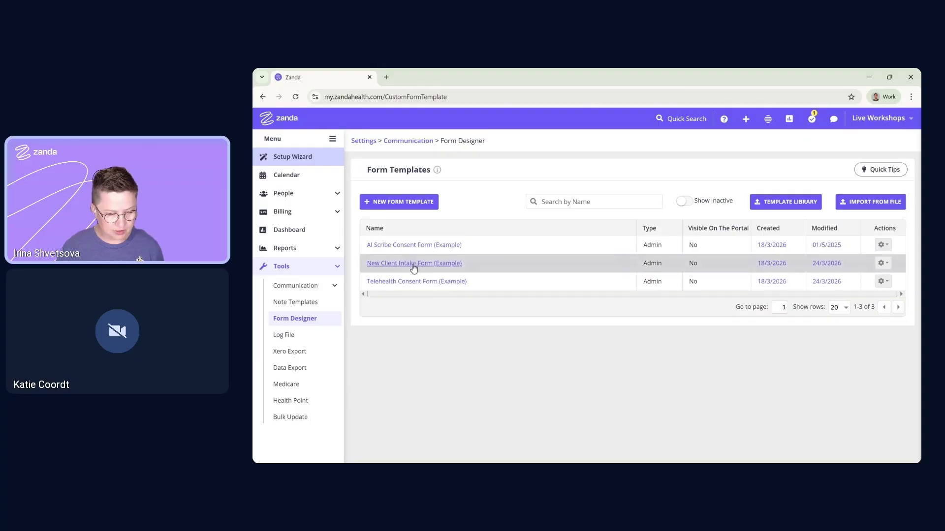
pyautogui.click(412, 265)
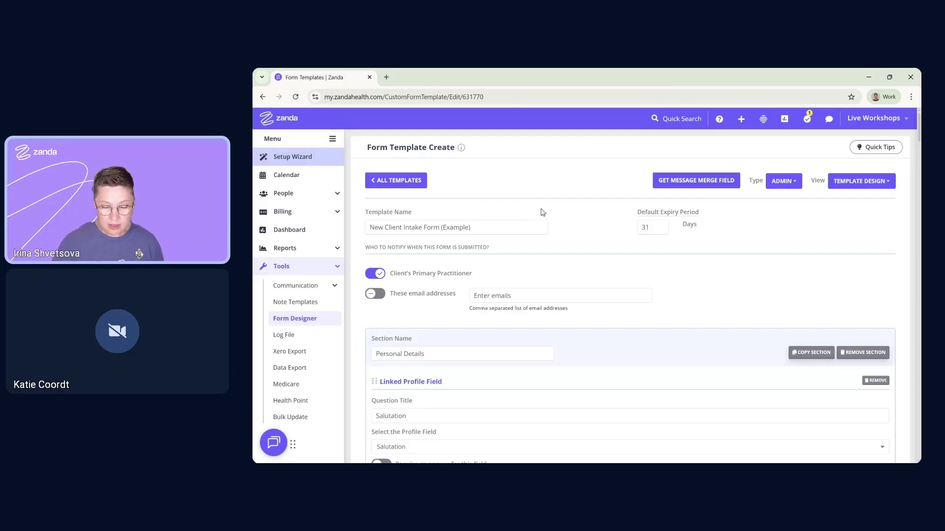
pyautogui.click(786, 189)
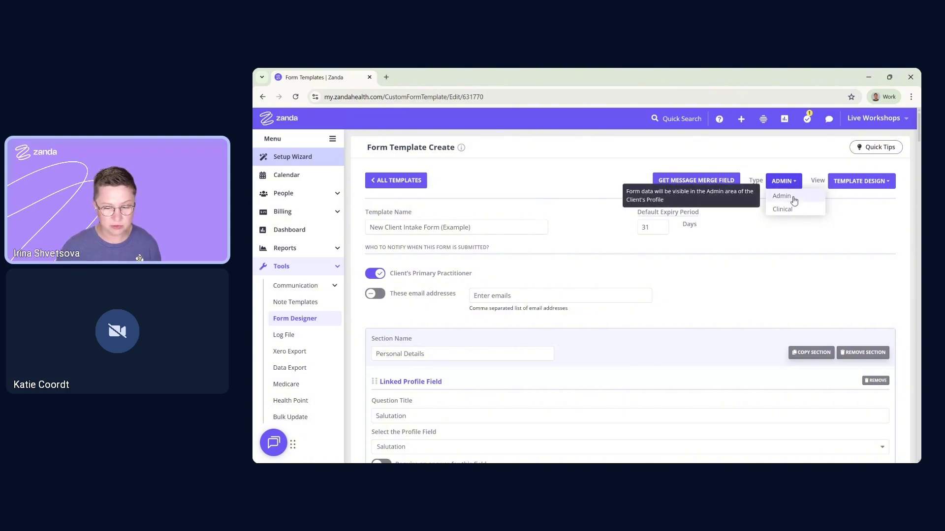
pyautogui.click(790, 238)
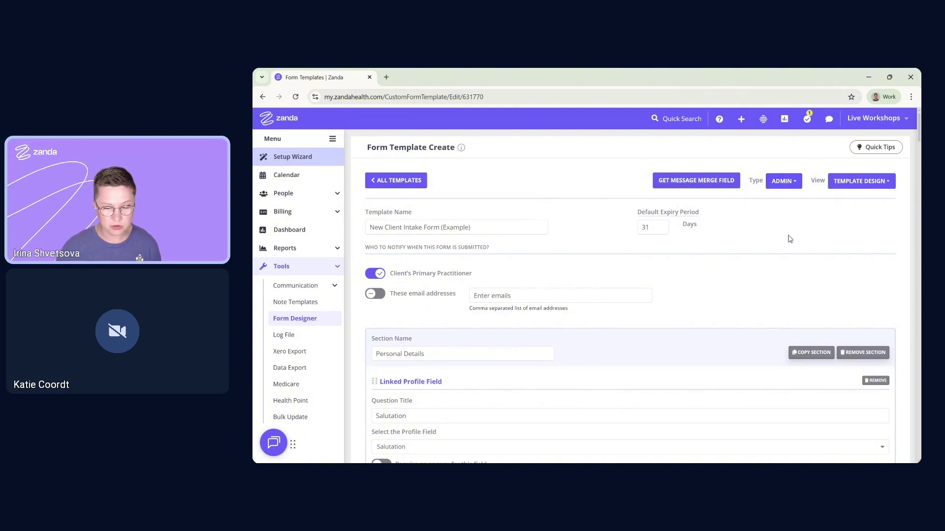
# Step: Preview the template in Data Entry Mode and review the fields a client would fill in
pyautogui.click(858, 191)
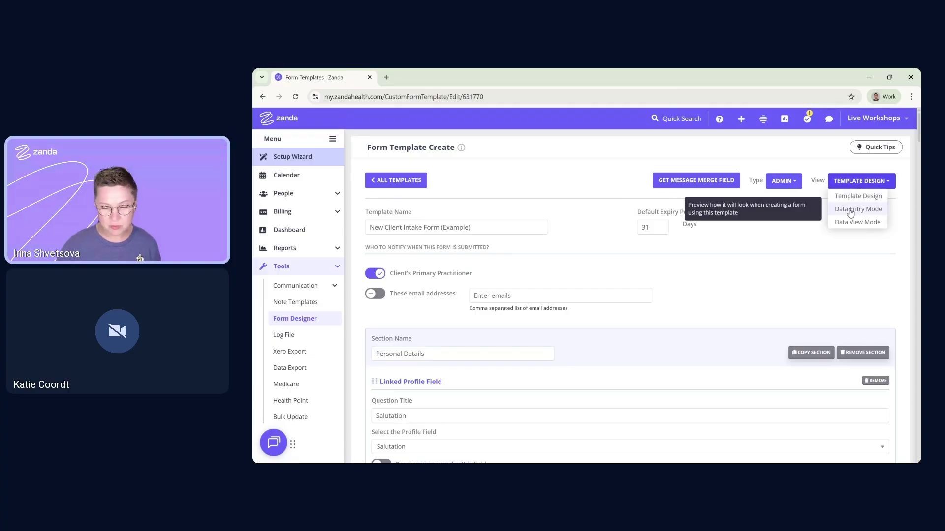
pyautogui.click(850, 212)
pyautogui.scroll(-1, 578, 241)
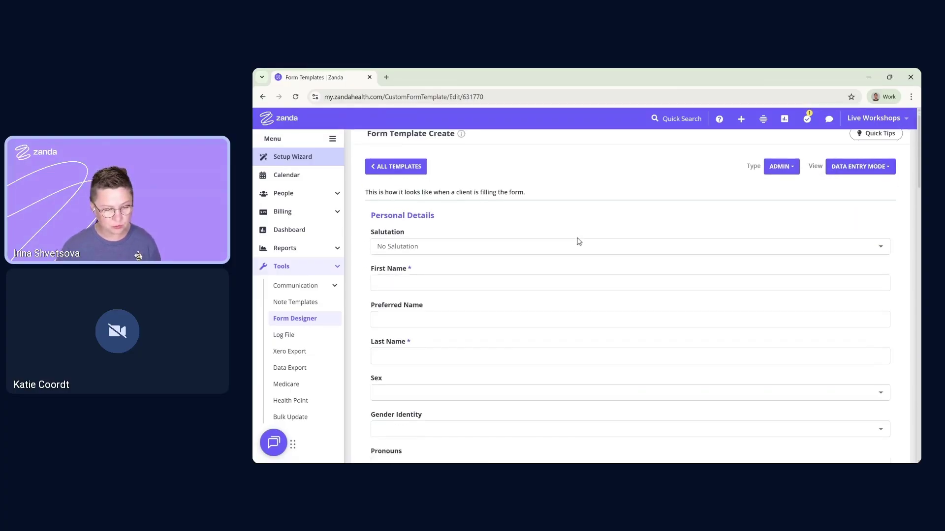
pyautogui.scroll(-12, 578, 241)
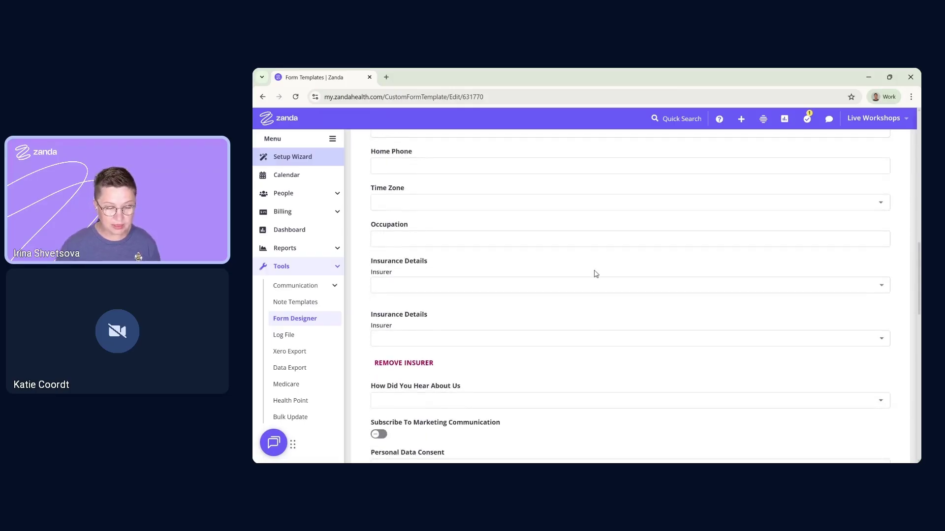
pyautogui.scroll(-4, 595, 272)
pyautogui.scroll(16, 671, 264)
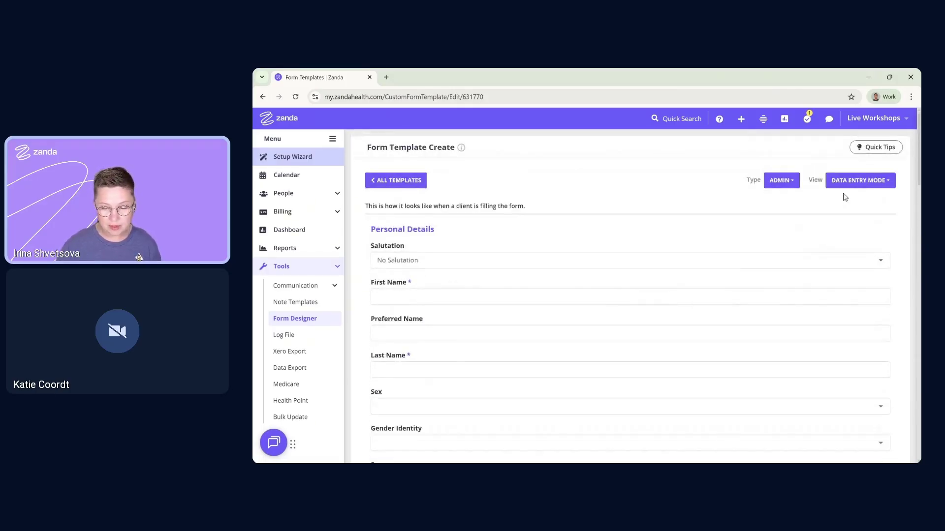
# Step: Review the completed-form layout in Data View Mode and return to the Template Design view
pyautogui.click(851, 183)
pyautogui.click(850, 223)
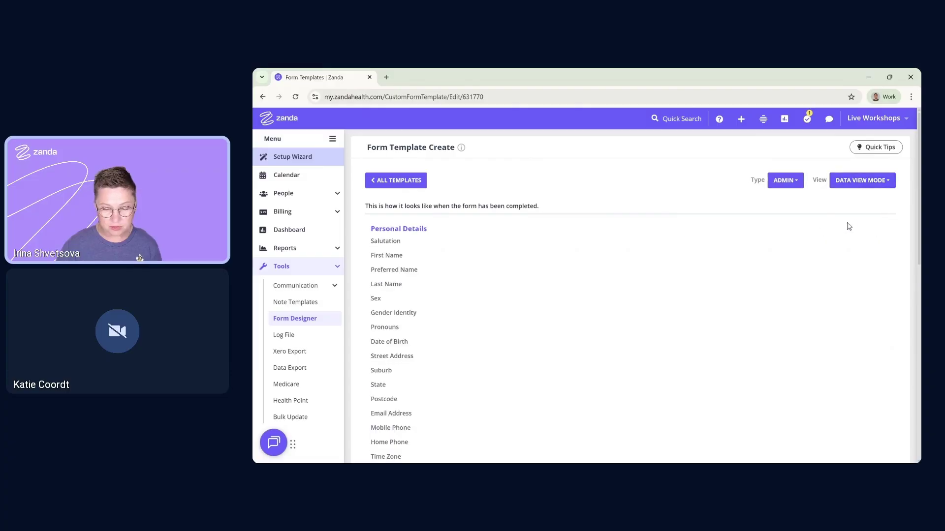
pyautogui.scroll(-12, 497, 268)
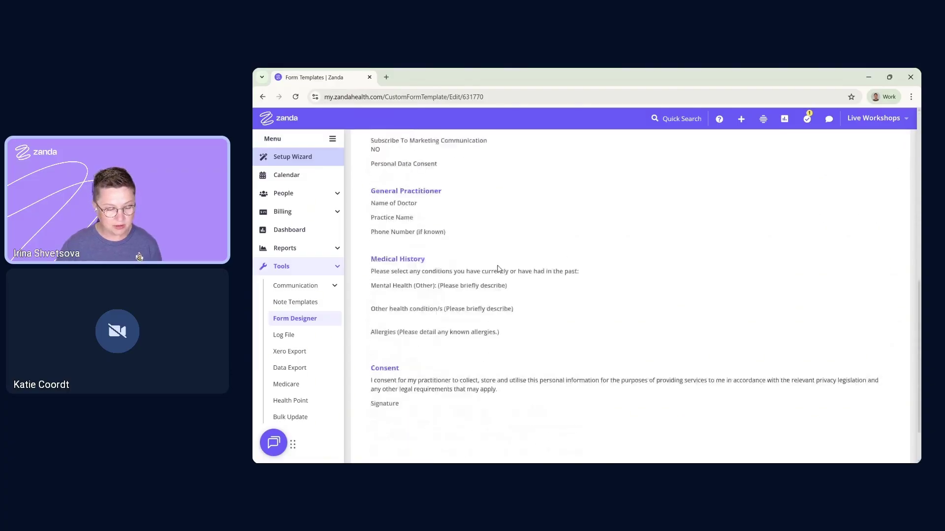
pyautogui.scroll(12, 502, 276)
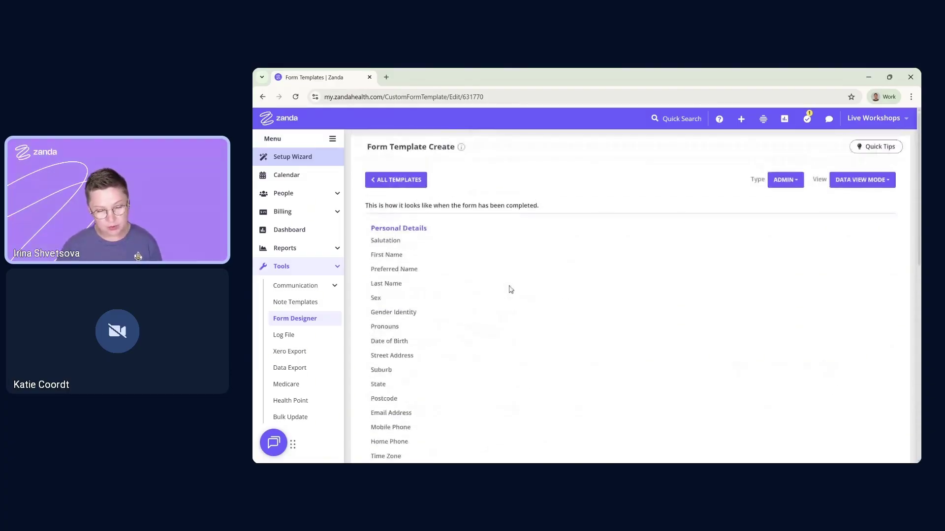
pyautogui.click(861, 180)
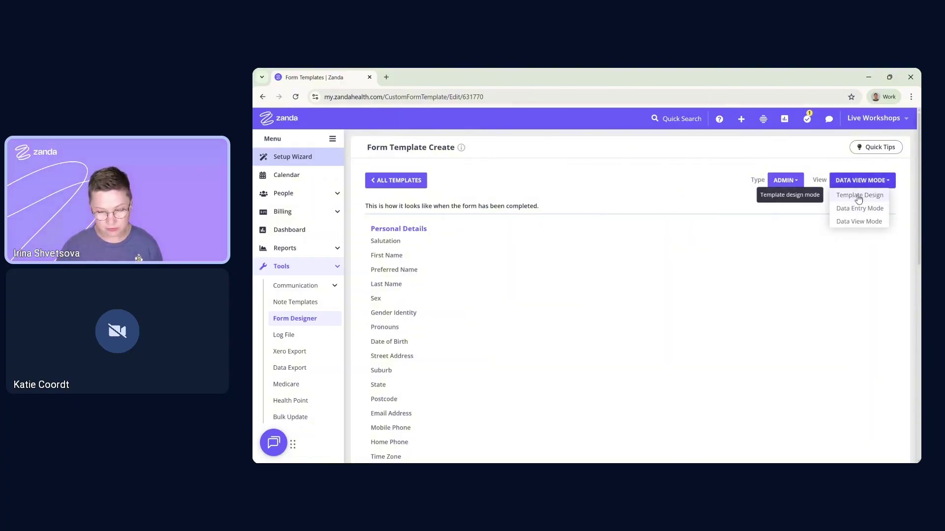
pyautogui.click(859, 195)
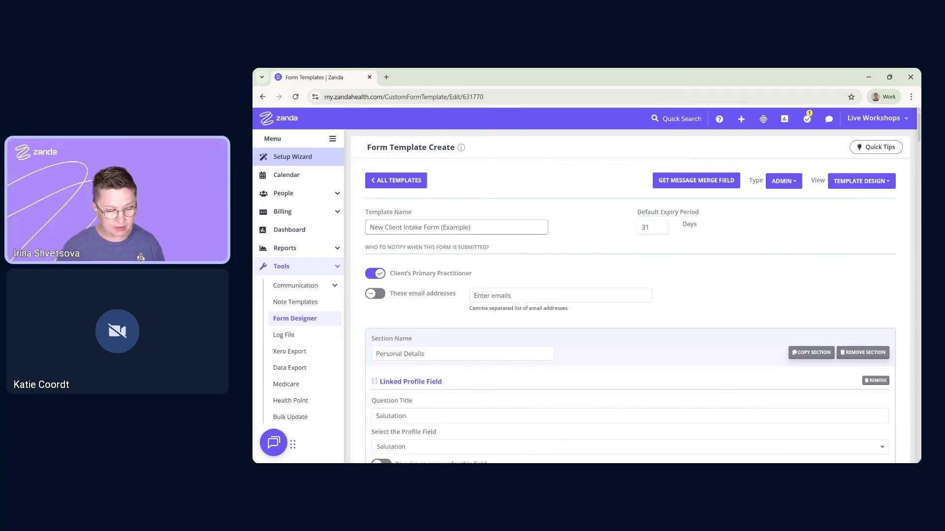
# Step: Rename the template to "New Client Intake Form" by removing the "(Example)" suffix
pyautogui.hotkey('shift', 'Left')
pyautogui.hotkey('shift', 'Left')
pyautogui.hotkey('shift', 'Left')
pyautogui.hotkey('shift', 'Left')
pyautogui.hotkey('shift', 'Left')
pyautogui.hotkey('shift', 'Left')
pyautogui.hotkey('shift', 'Left')
pyautogui.hotkey('shift', 'Left')
pyautogui.hotkey('shift', 'Left')
pyautogui.hotkey('shift', 'Left')
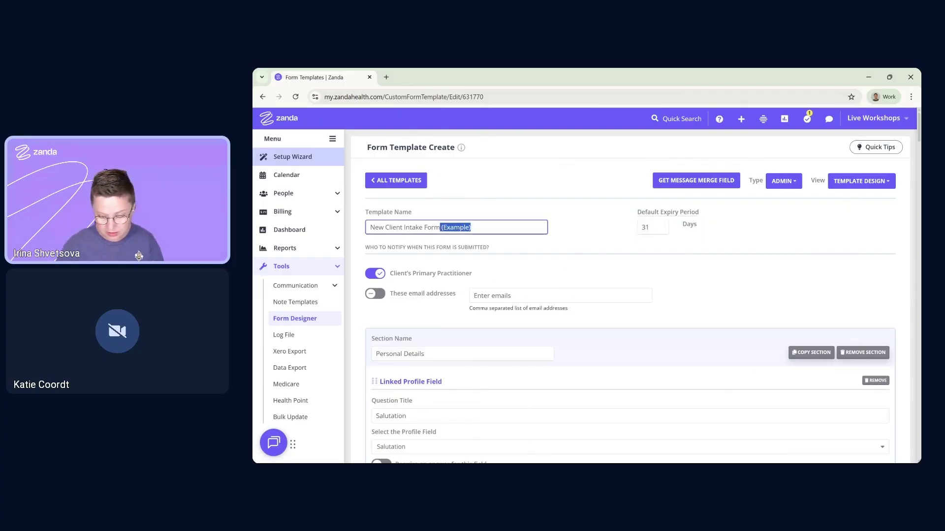
pyautogui.press('BackSpace')
pyautogui.click(525, 250)
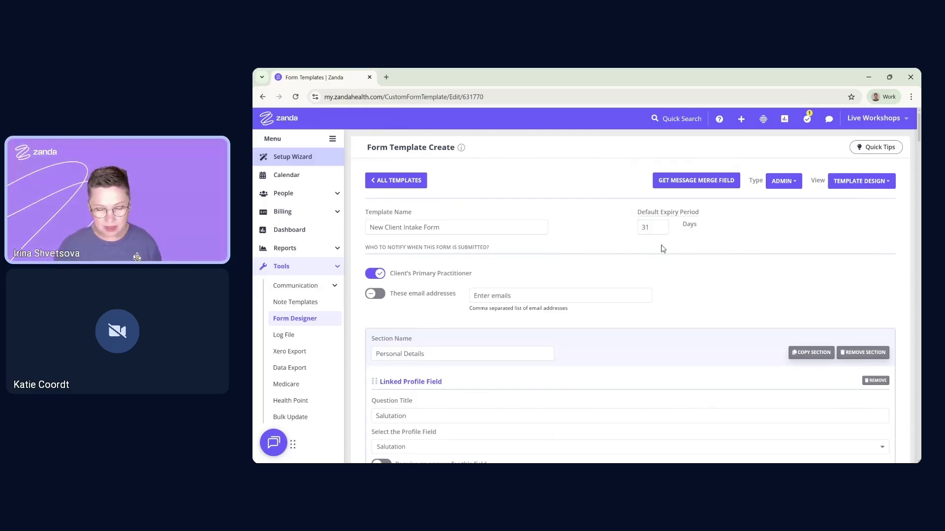
pyautogui.doubleClick(646, 227)
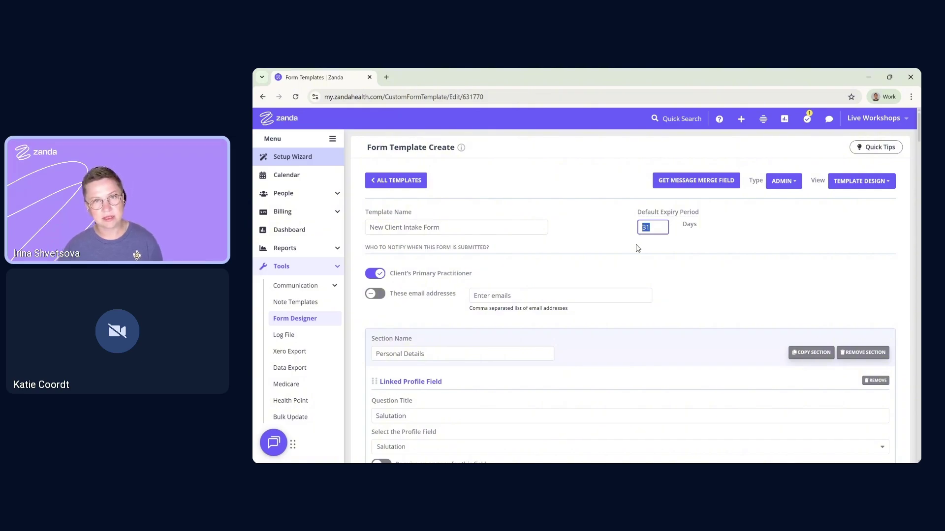
pyautogui.click(656, 241)
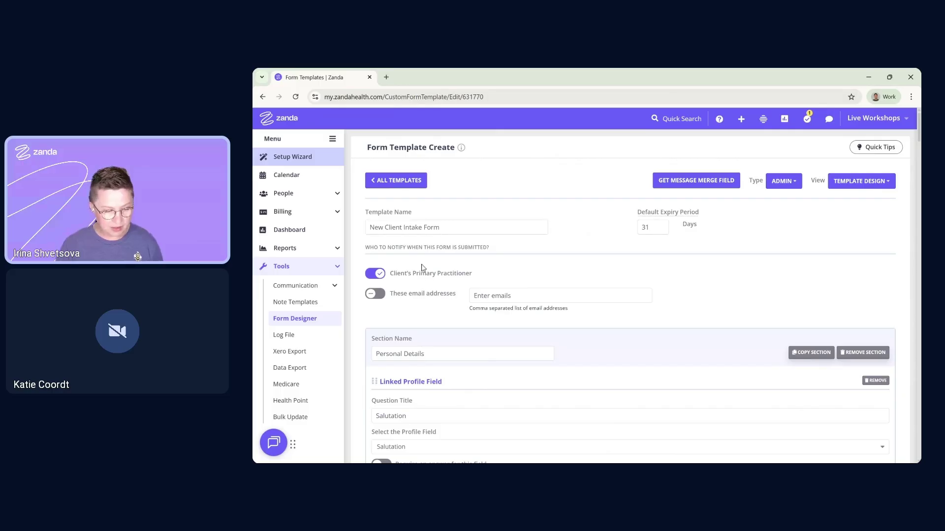
pyautogui.scroll(-1, 424, 268)
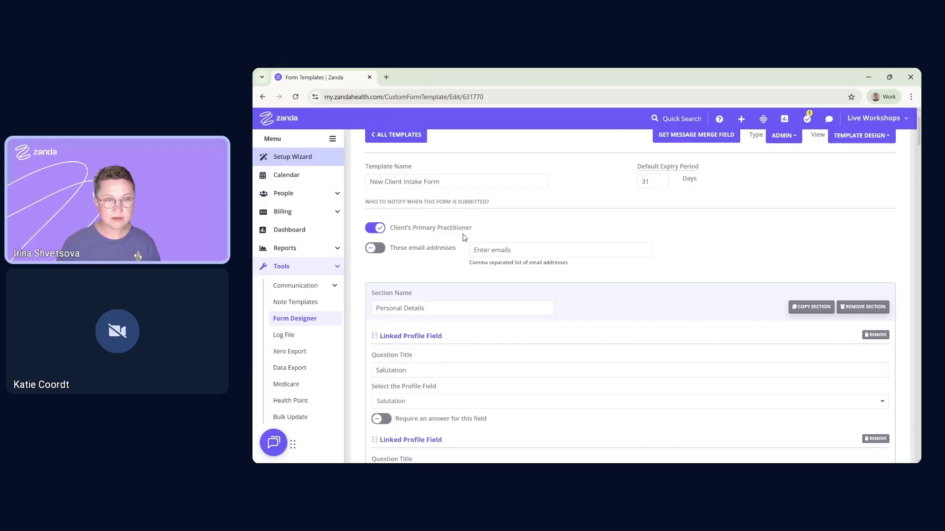
pyautogui.click(382, 252)
pyautogui.click(479, 251)
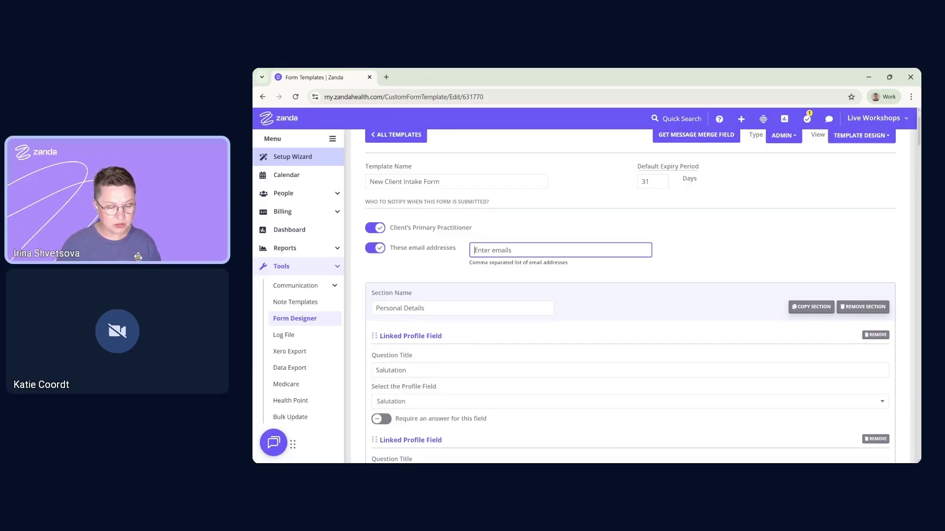
pyautogui.click(471, 269)
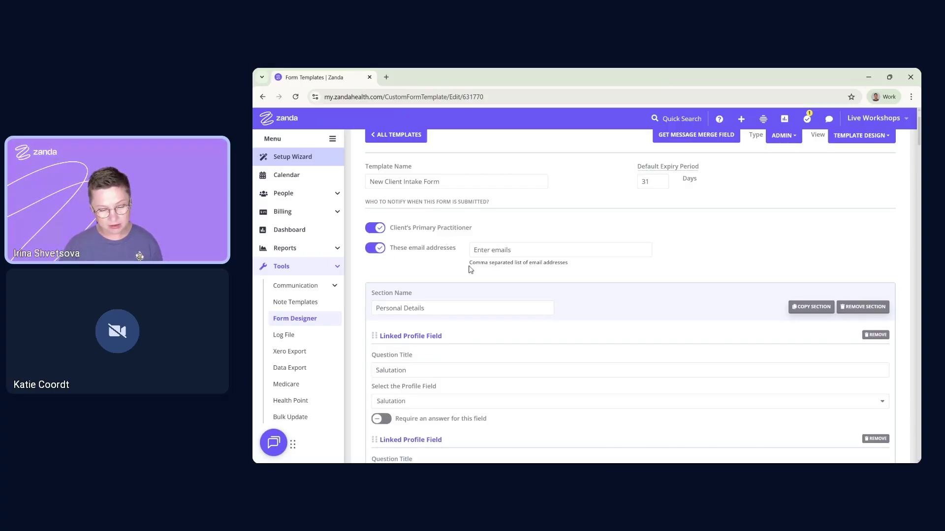
pyautogui.click(372, 250)
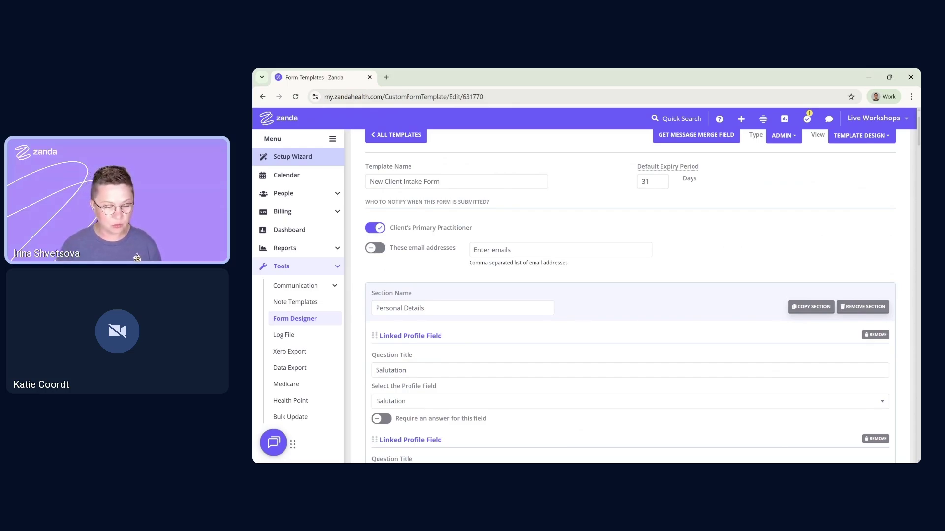
# Step: Check the form-related notifications in Practice Hive, then close it to return to the template
pyautogui.scroll(2, 681, 255)
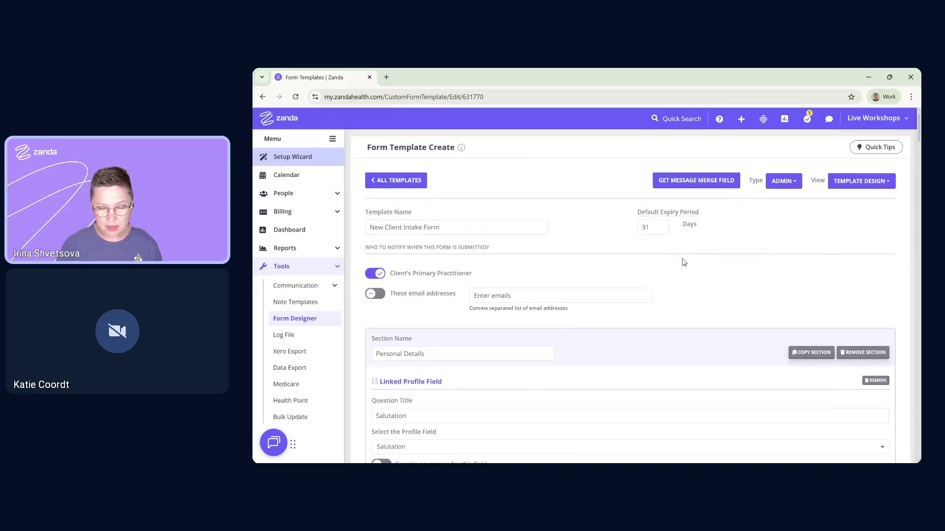
pyautogui.click(763, 120)
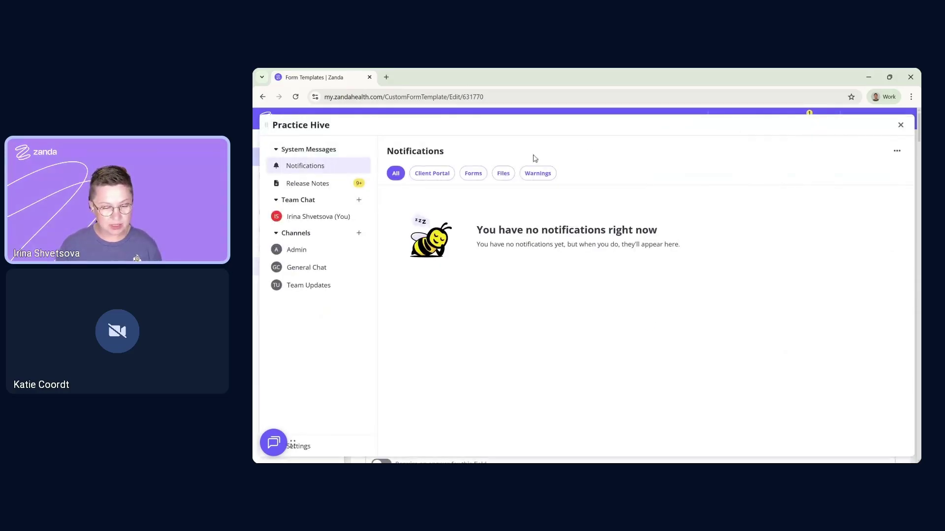
pyautogui.click(472, 175)
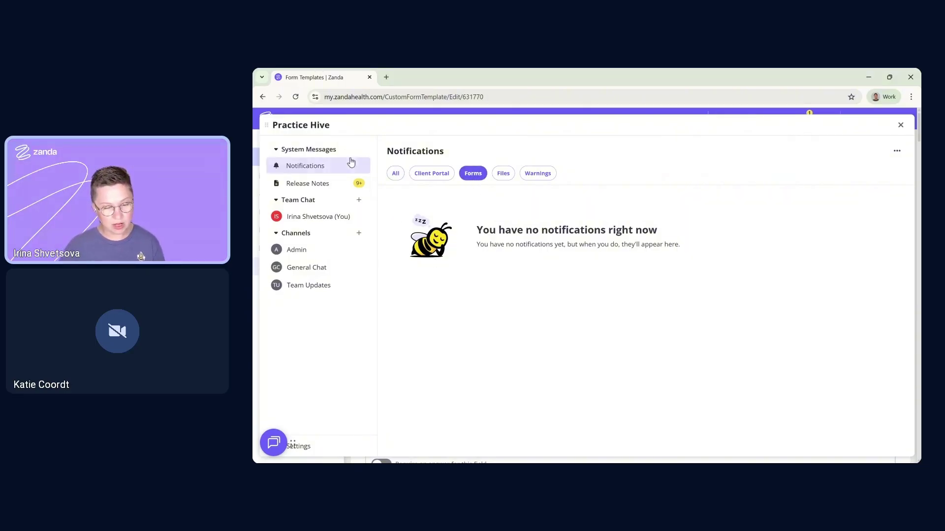
pyautogui.click(900, 125)
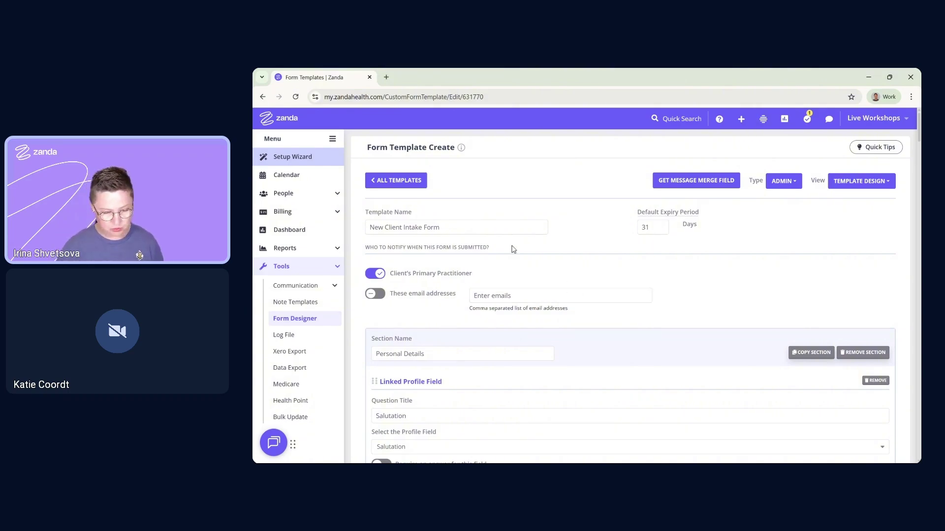
# Step: Review the linked profile fields in the Personal Details section, through to the start of the General Practitioner section
pyautogui.scroll(-2, 456, 268)
pyautogui.scroll(-2, 443, 260)
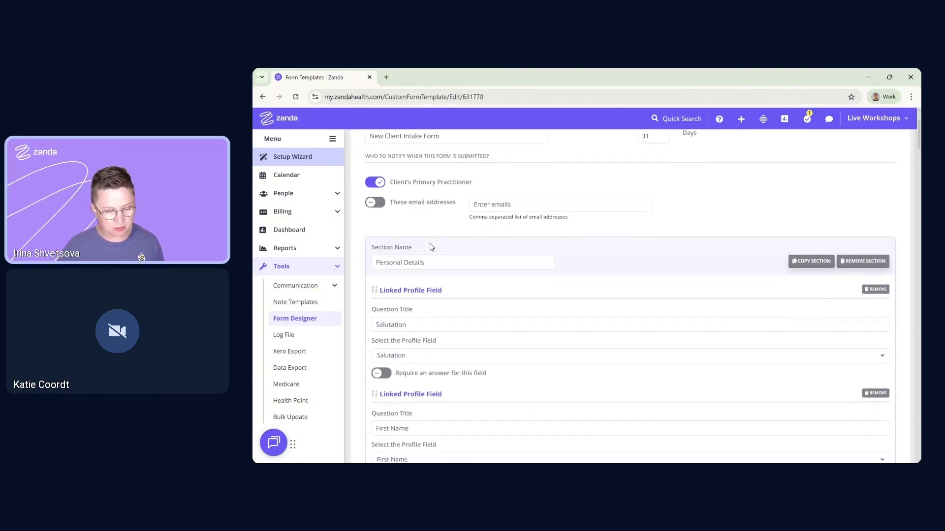
pyautogui.click(429, 256)
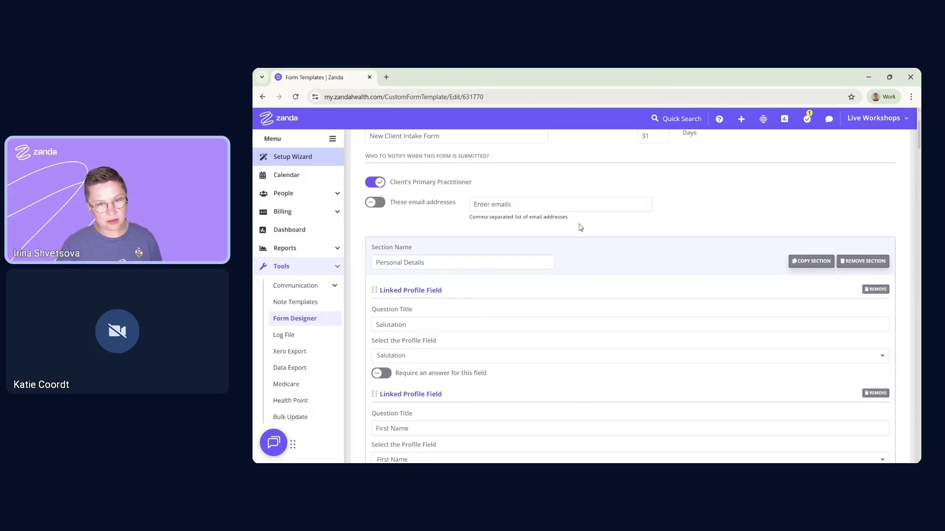
pyautogui.scroll(-1, 583, 251)
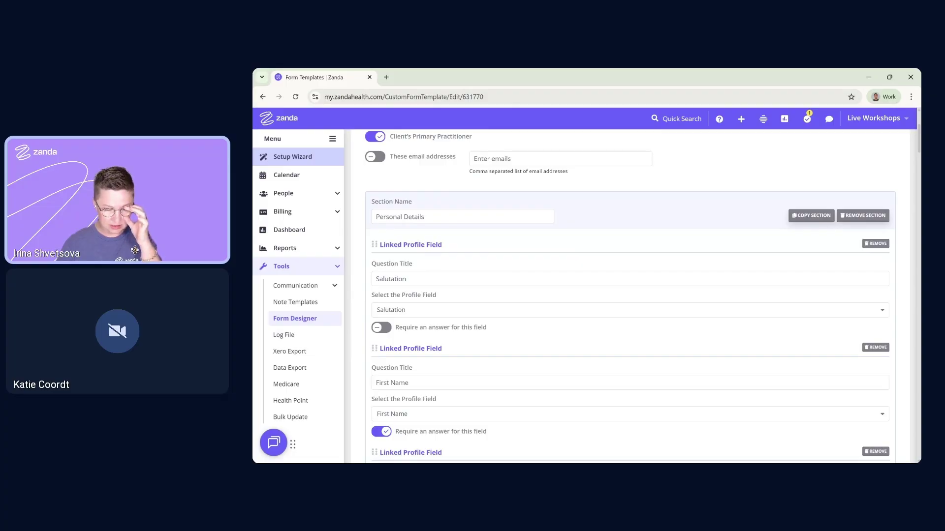
pyautogui.scroll(-1, 436, 263)
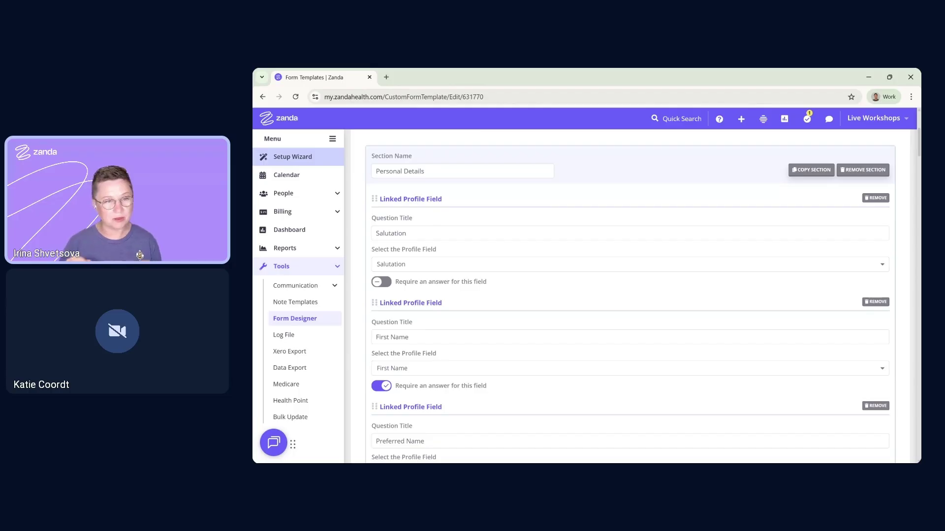
pyautogui.scroll(-5, 442, 220)
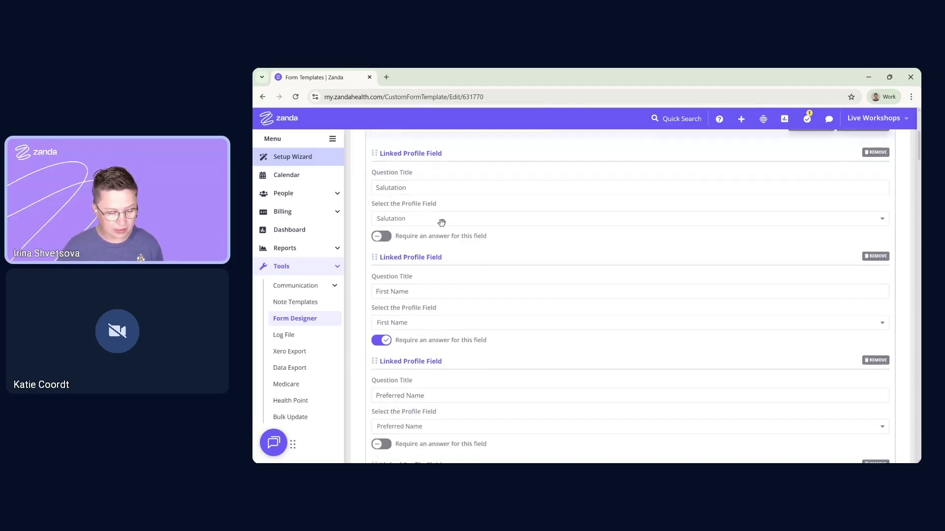
pyautogui.scroll(-1, 444, 242)
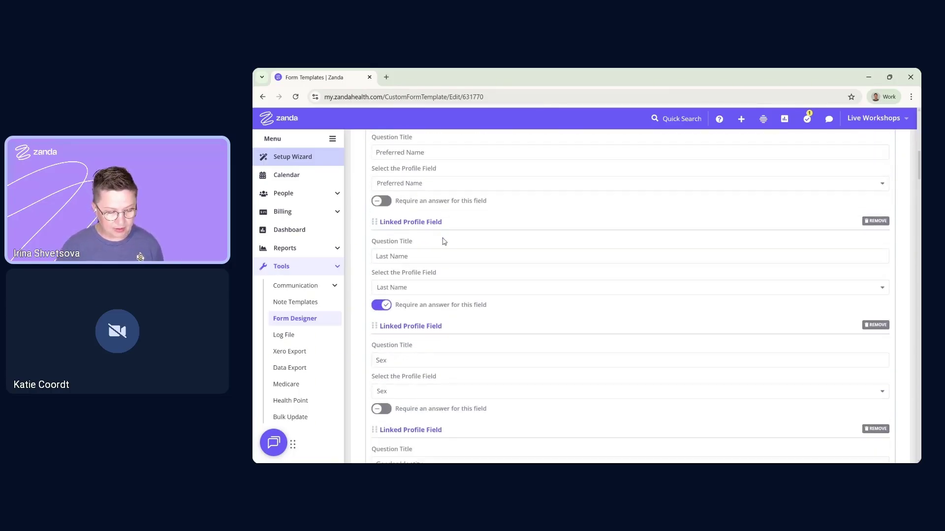
pyautogui.scroll(-13, 444, 241)
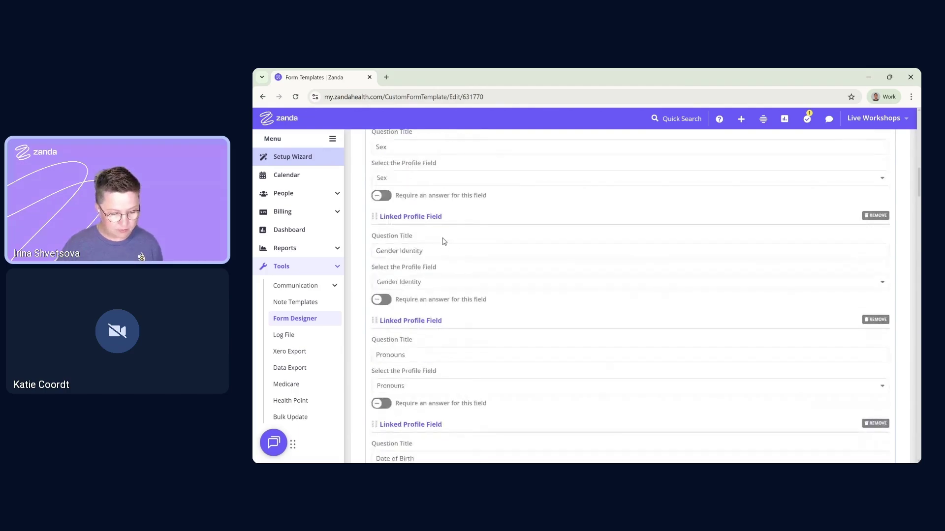
pyautogui.scroll(-10, 444, 243)
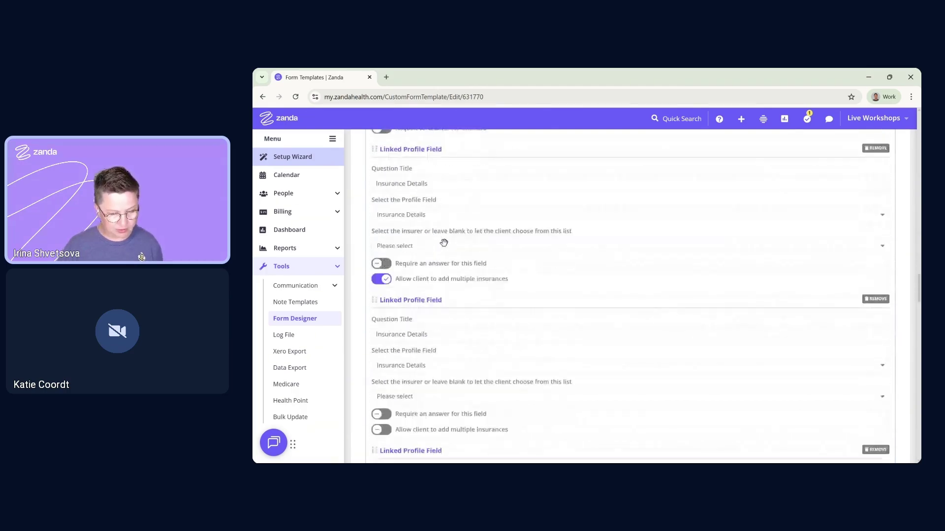
pyautogui.scroll(-2, 444, 246)
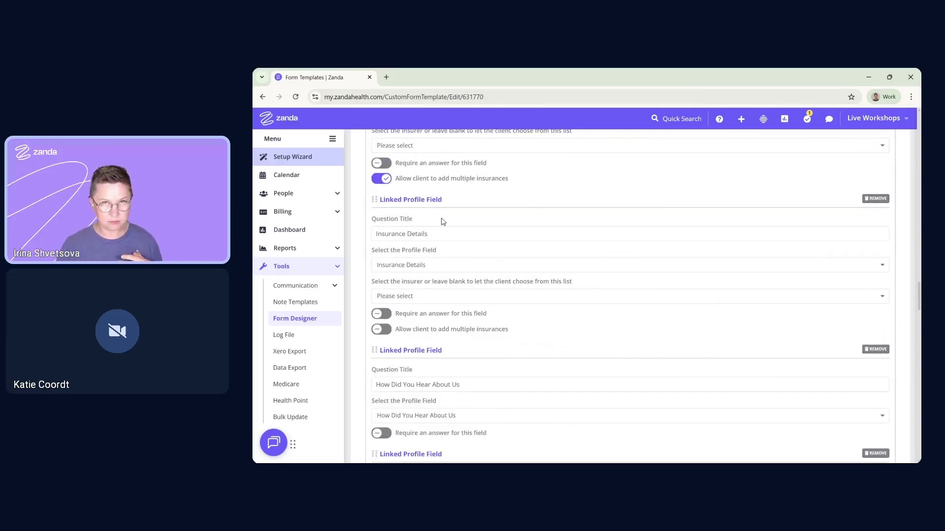
pyautogui.scroll(-3, 442, 221)
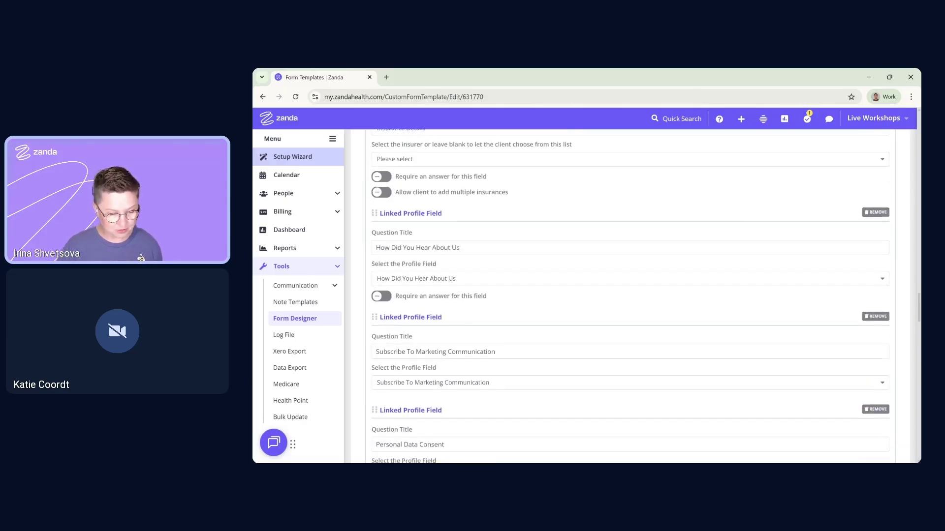
pyautogui.scroll(-4, 445, 254)
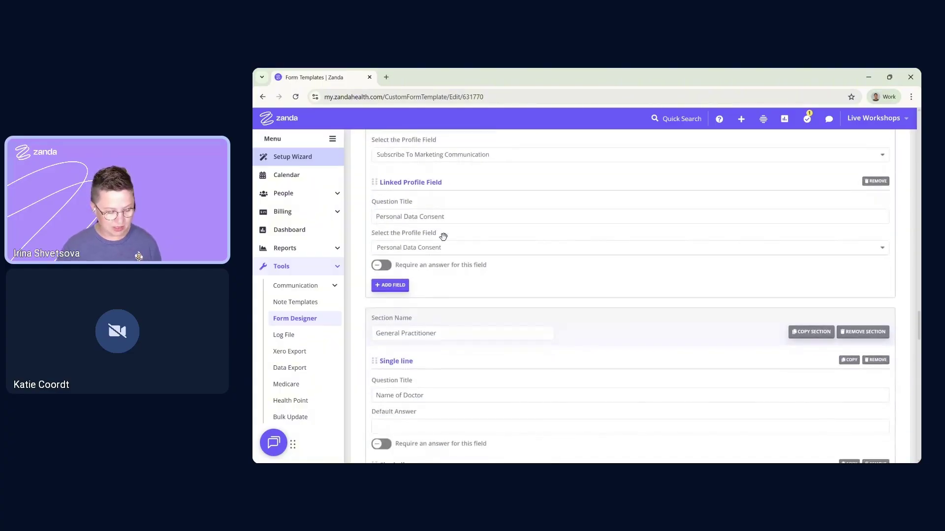
pyautogui.scroll(-2, 444, 253)
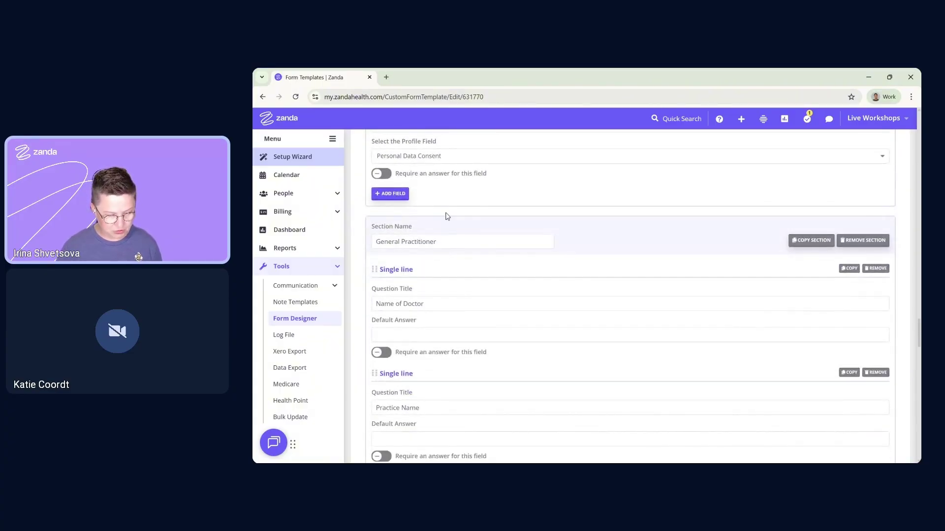
# Step: Allow clients to add multiple insurances in the second Insurance Details field, just above How Did You Hear About Us
pyautogui.scroll(2, 445, 216)
pyautogui.scroll(1, 448, 221)
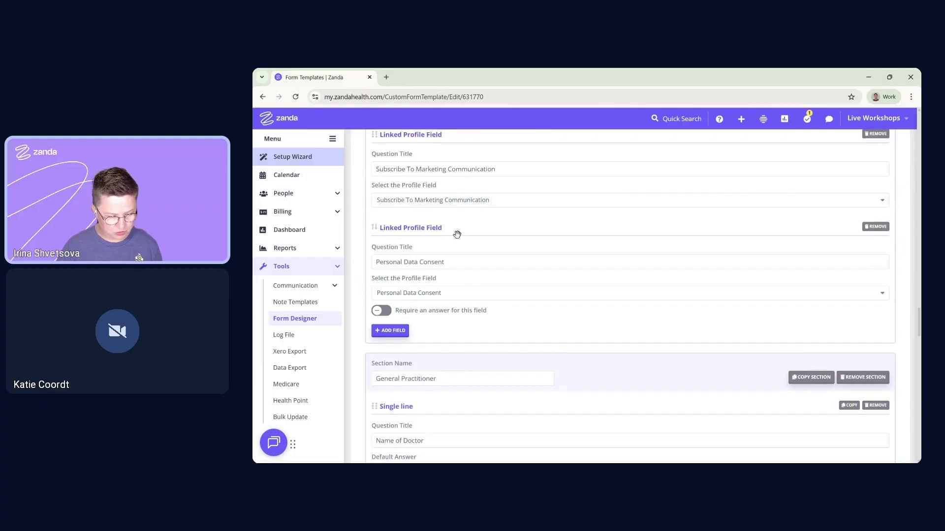
pyautogui.scroll(2, 457, 241)
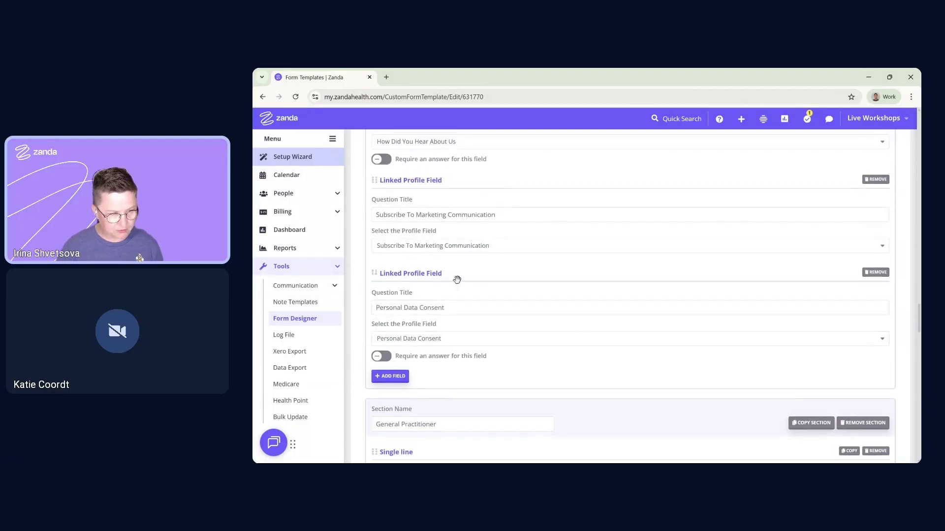
pyautogui.scroll(2, 462, 275)
pyautogui.scroll(2, 471, 301)
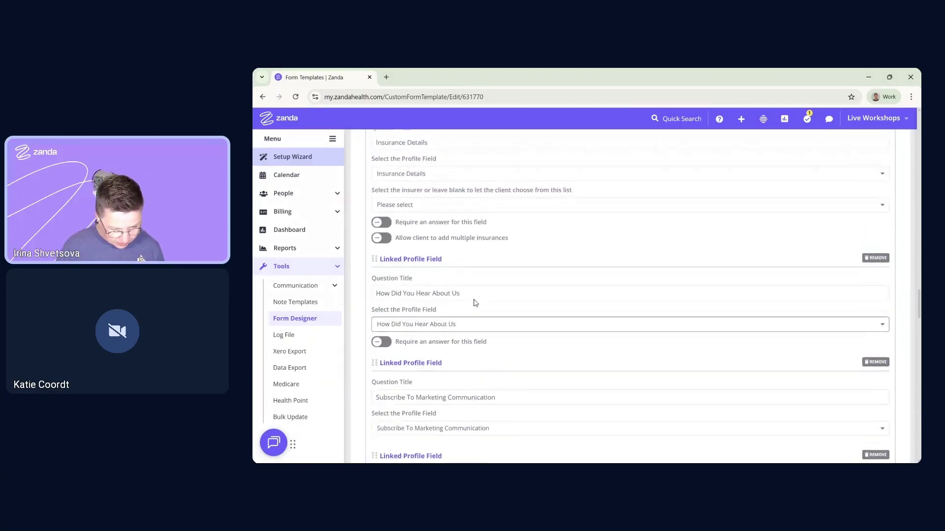
pyautogui.scroll(2, 471, 295)
pyautogui.moveTo(430, 234); pyautogui.dragTo(362, 240)
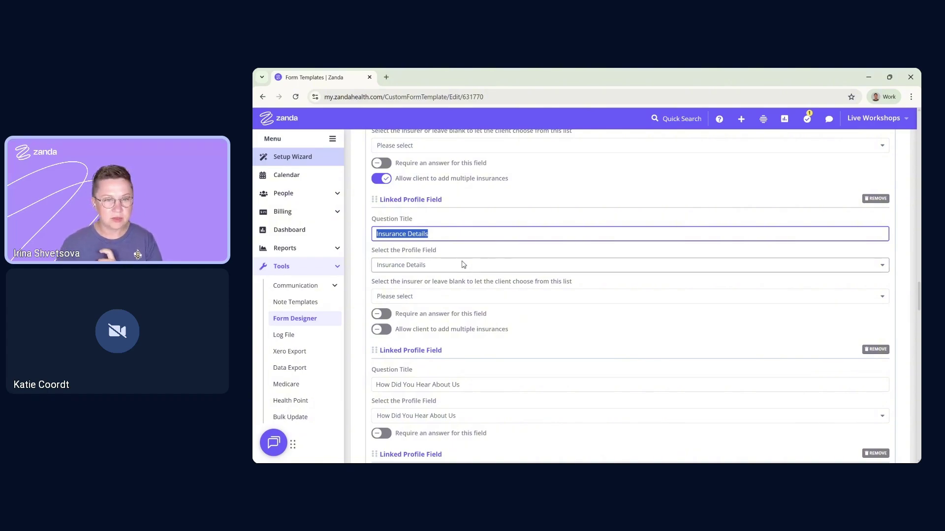
pyautogui.click(386, 330)
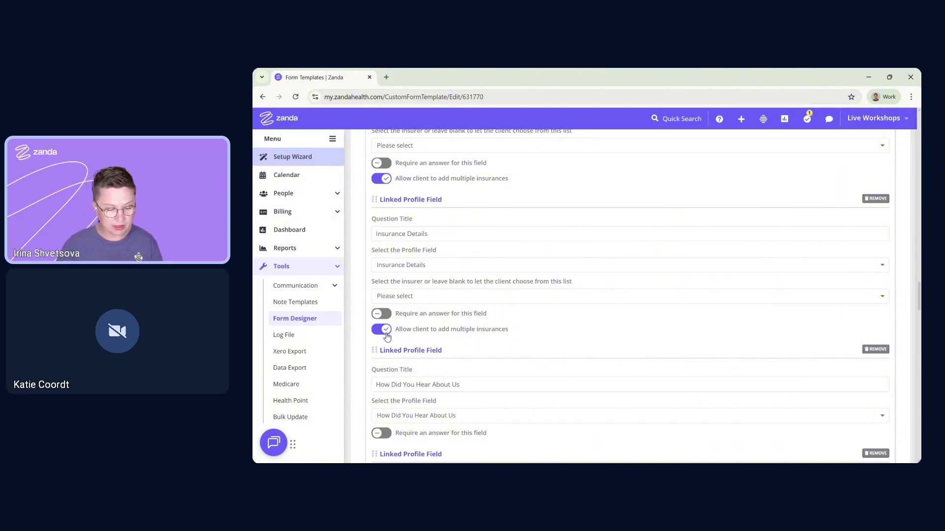
# Step: Add a linked profile field at the end of the Personal Details section, after Personal Data Consent
pyautogui.moveTo(389, 336)
pyautogui.scroll(-4, 456, 326)
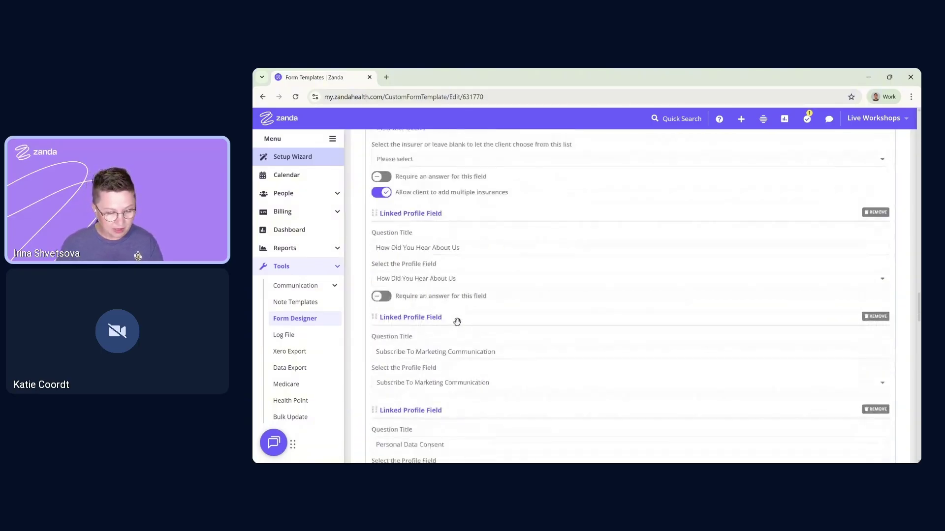
pyautogui.scroll(-3, 457, 319)
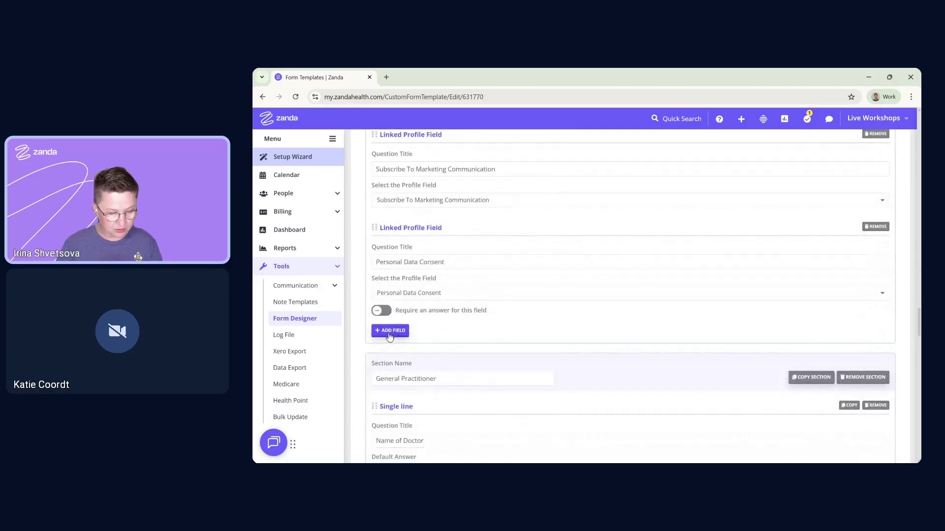
pyautogui.click(392, 332)
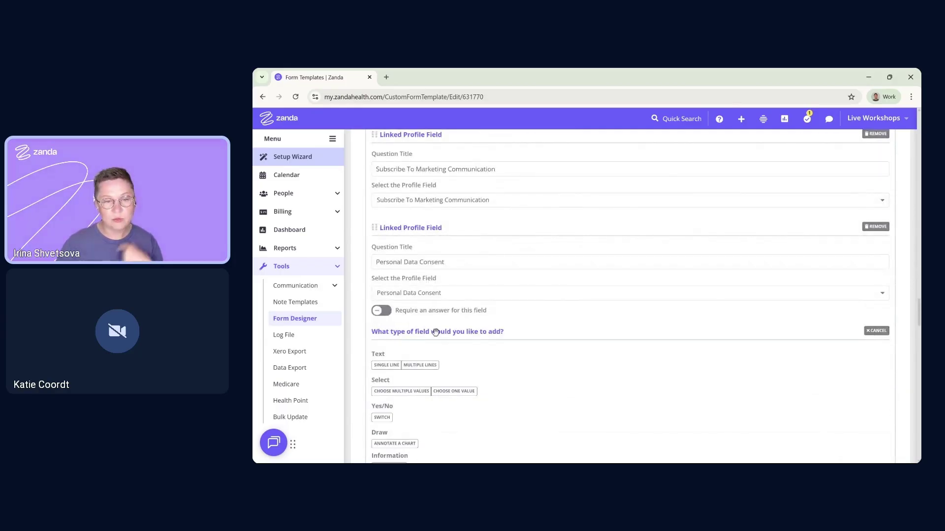
pyautogui.scroll(-1, 437, 332)
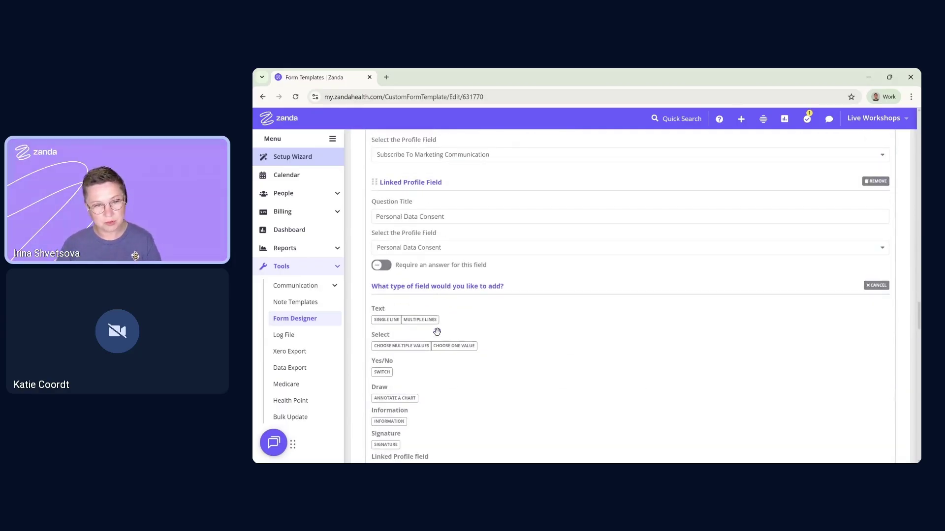
pyautogui.scroll(-1, 464, 306)
pyautogui.scroll(-1, 467, 307)
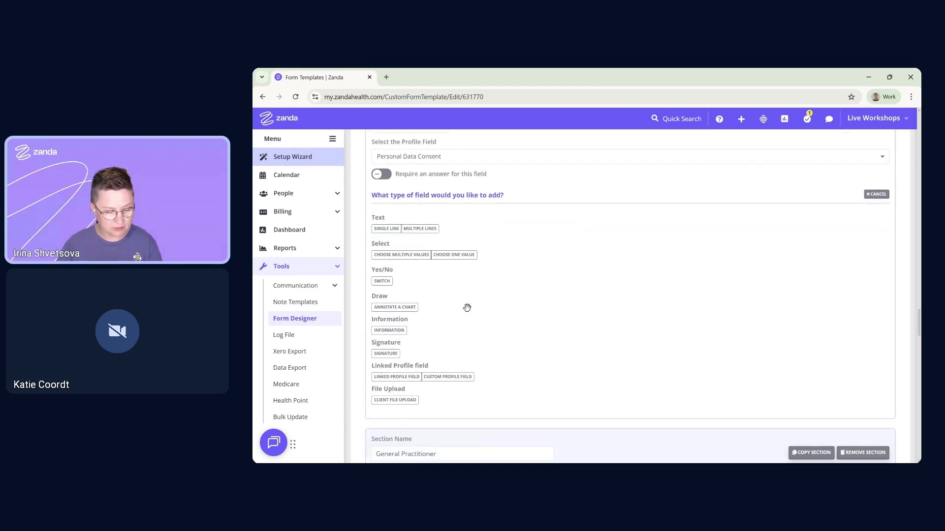
pyautogui.moveTo(401, 364)
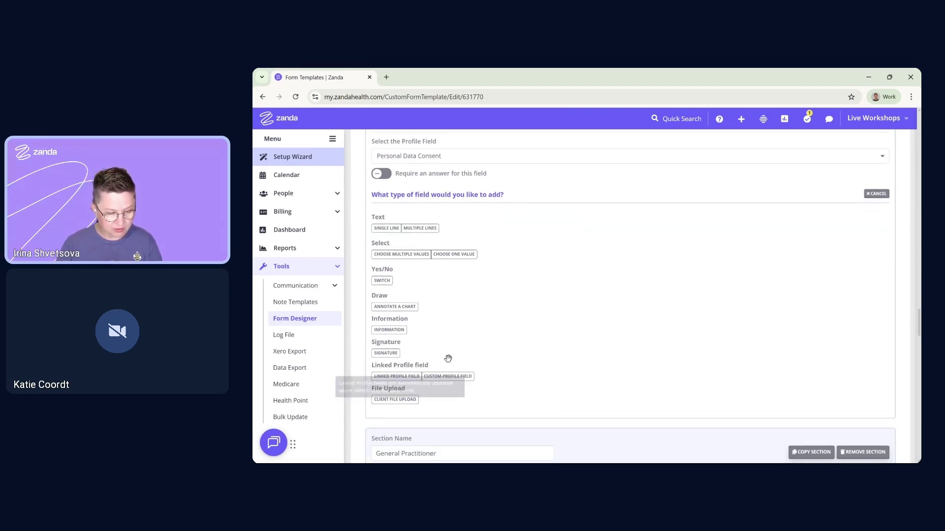
pyautogui.click(396, 376)
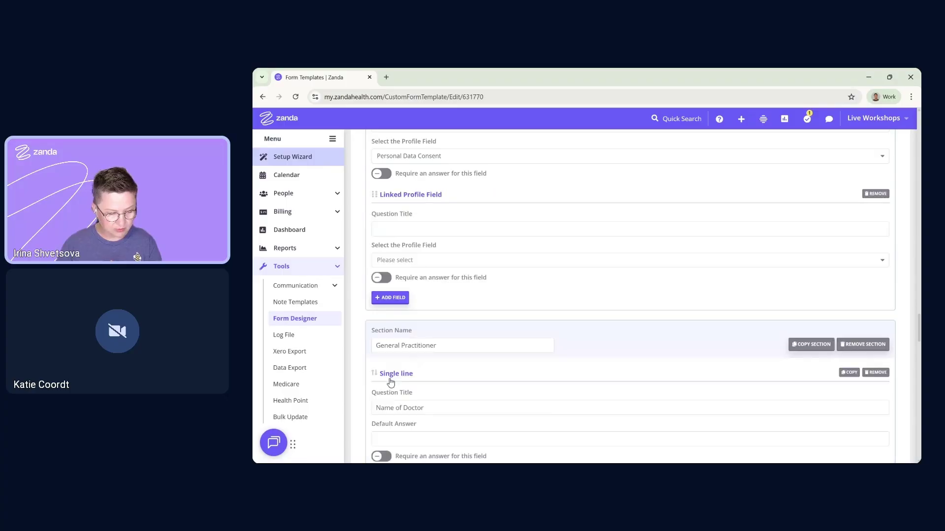
# Step: Link the new blank field in the Personal Details section to the New Contact profile field
pyautogui.scroll(-1, 436, 253)
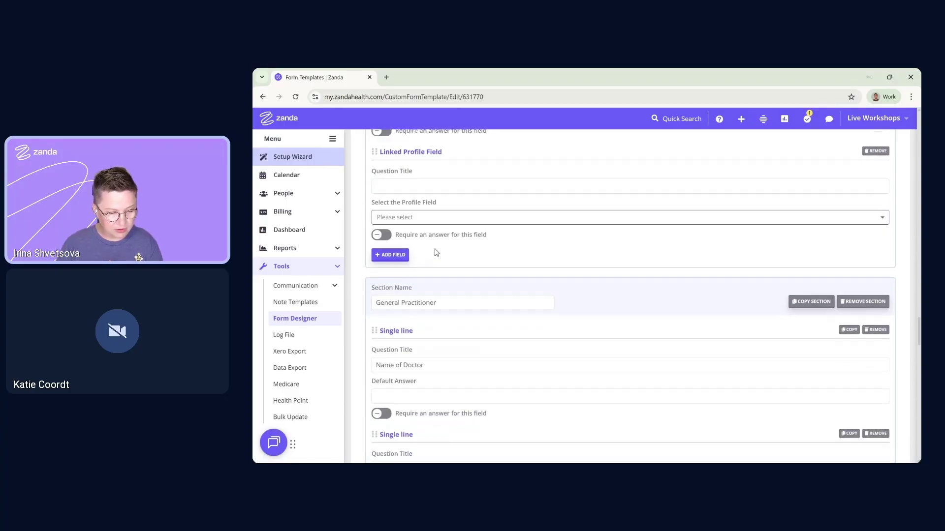
pyautogui.click(394, 217)
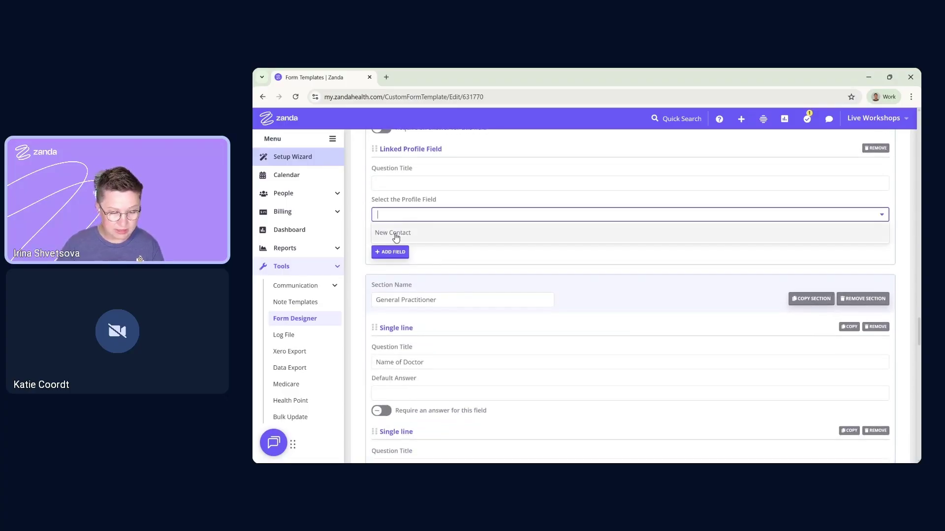
pyautogui.click(396, 233)
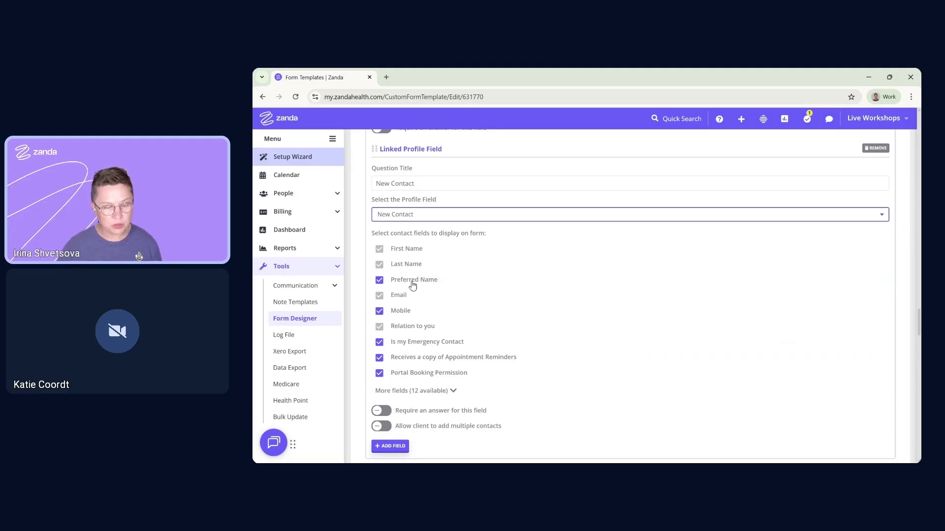
# Step: Expand the additional contact fields of the New Contact question and review which ones can be displayed on the form
pyautogui.scroll(-1, 428, 340)
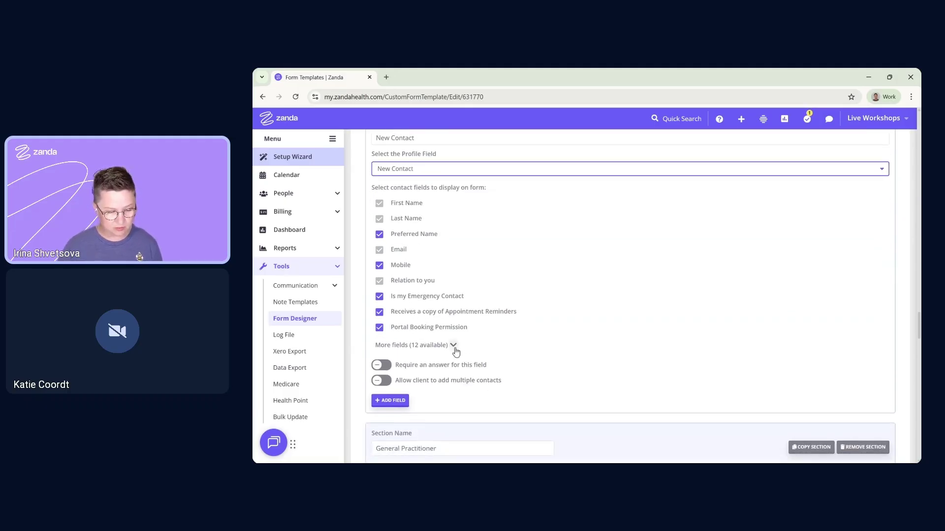
pyautogui.click(449, 348)
pyautogui.scroll(-3, 448, 350)
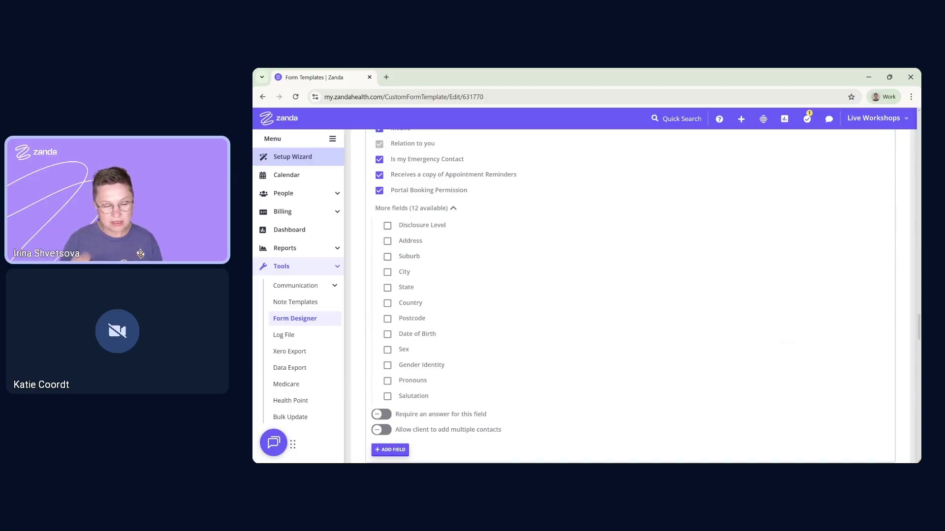
pyautogui.scroll(4, 433, 239)
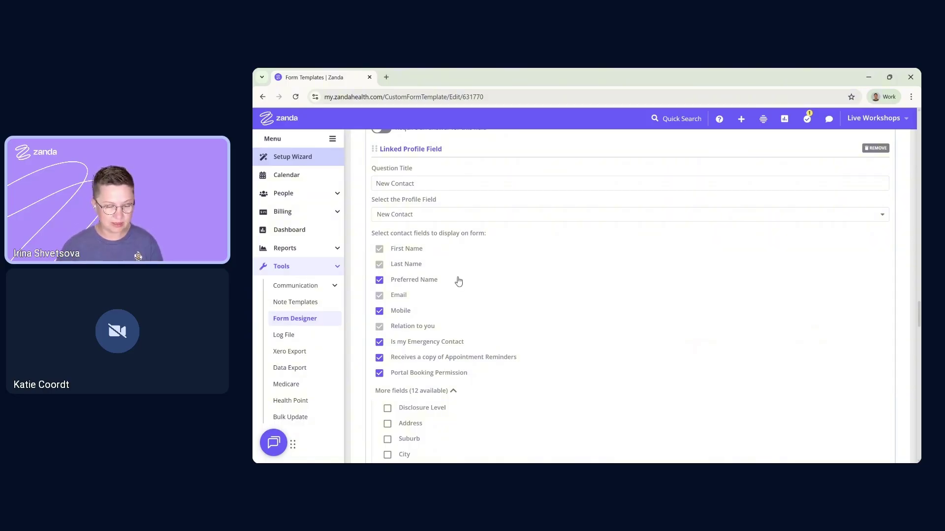
pyautogui.scroll(-3, 491, 289)
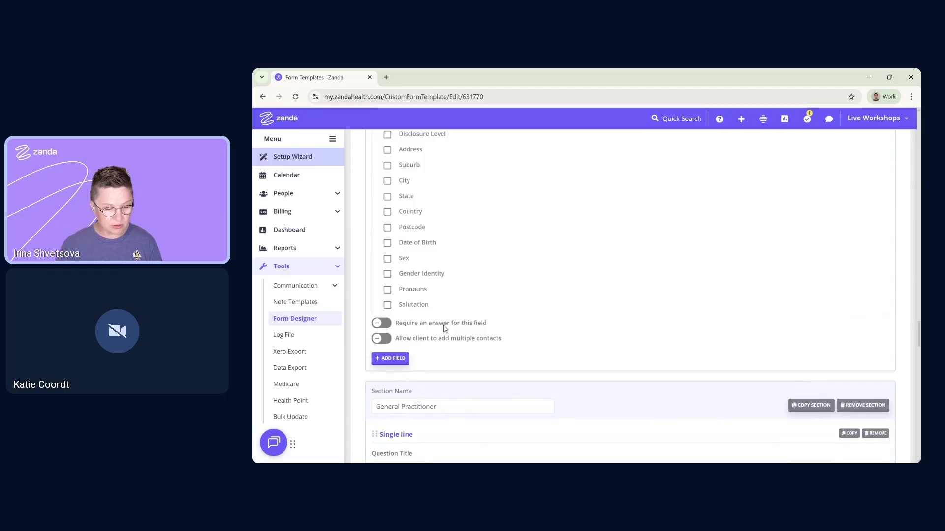
# Step: Allow clients to add multiple contacts in the New Contact field at the end of the Personal Details section
pyautogui.click(387, 341)
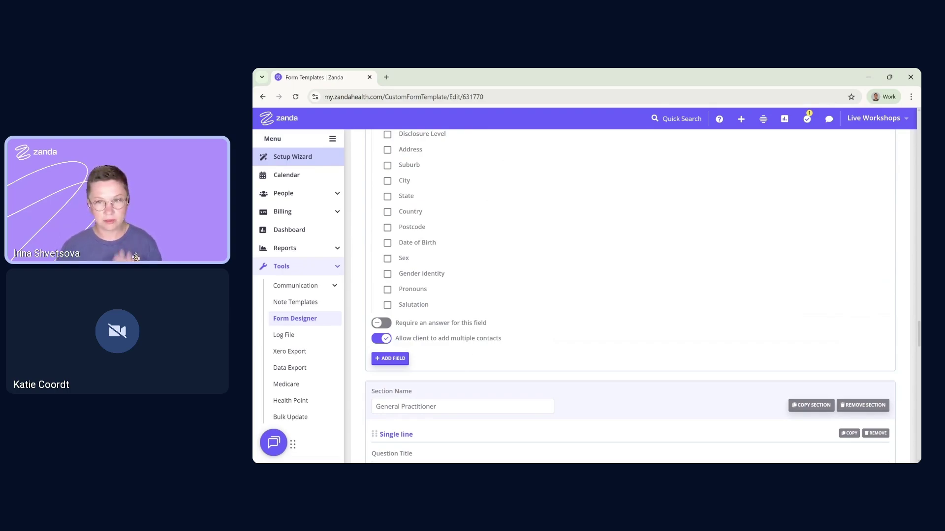
# Step: Review the remaining form sections from General Practitioner through the medical questions to the Consent section's information text
pyautogui.scroll(-5, 479, 331)
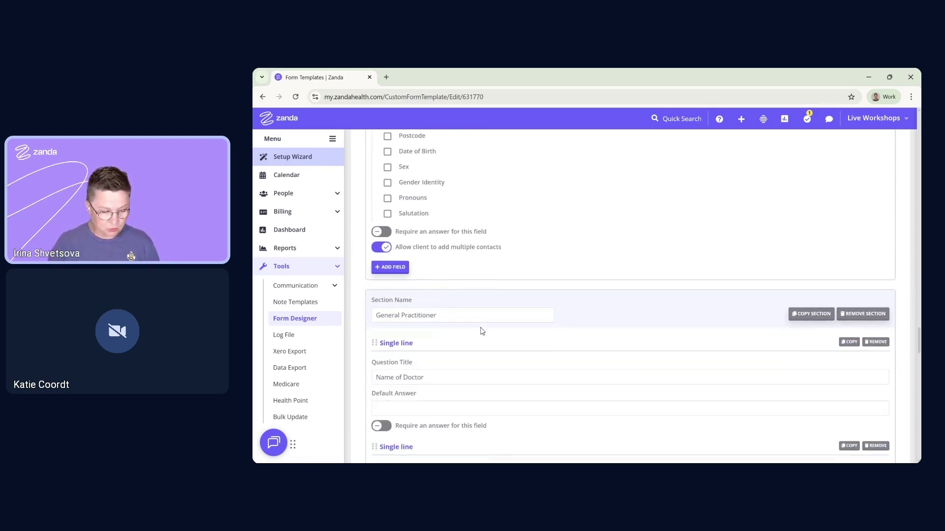
pyautogui.scroll(-7, 483, 331)
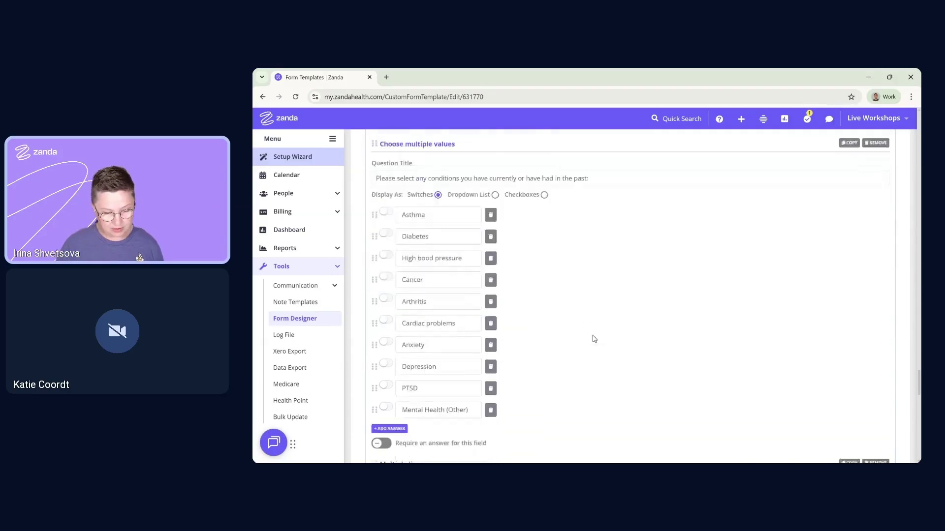
pyautogui.scroll(-9, 594, 339)
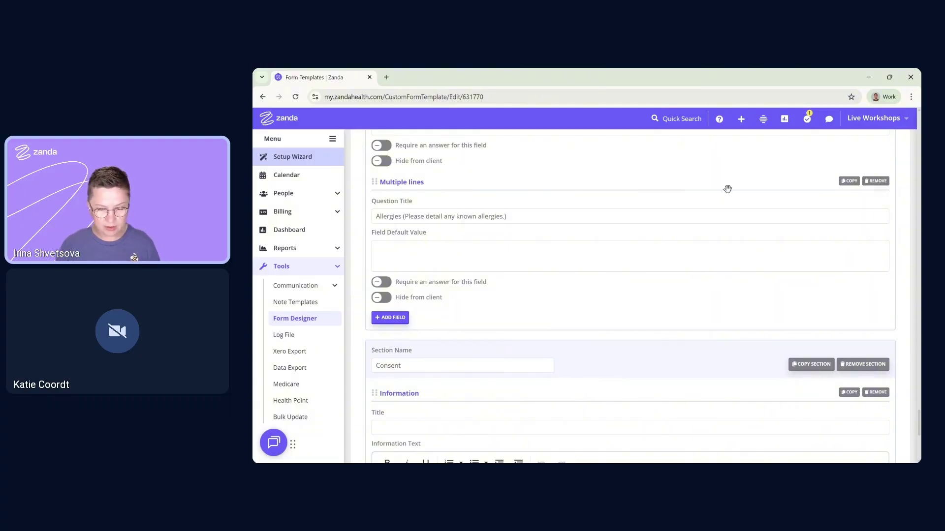
pyautogui.scroll(-1, 606, 281)
pyautogui.scroll(-1, 595, 284)
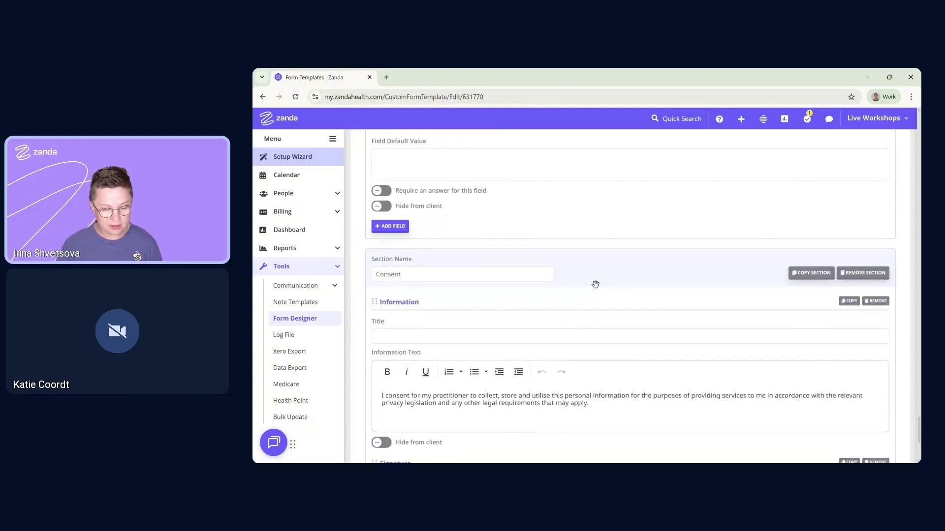
pyautogui.scroll(-1, 596, 284)
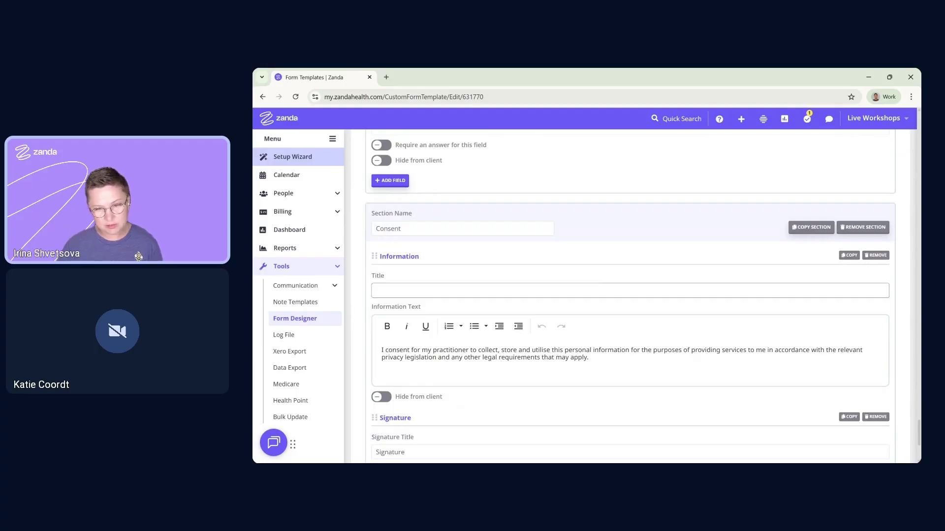
pyautogui.scroll(-3, 593, 284)
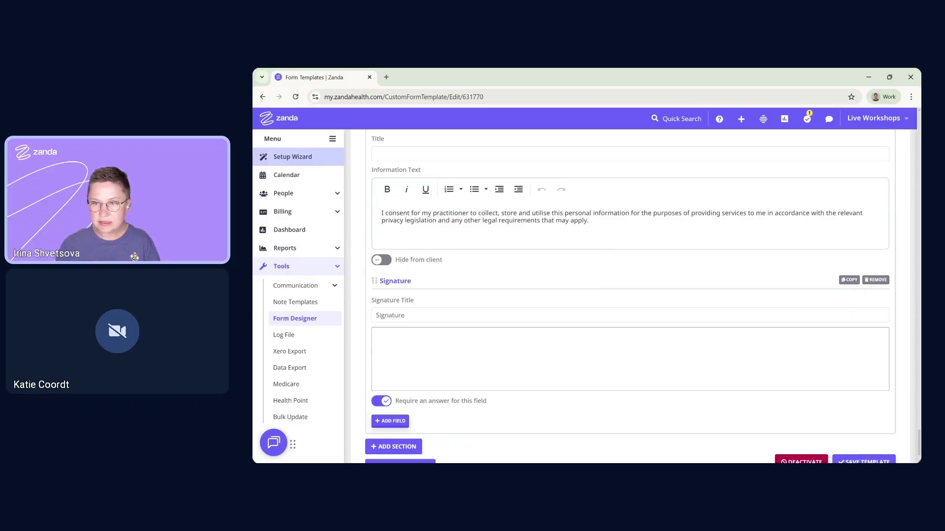
pyautogui.scroll(-1, 630, 296)
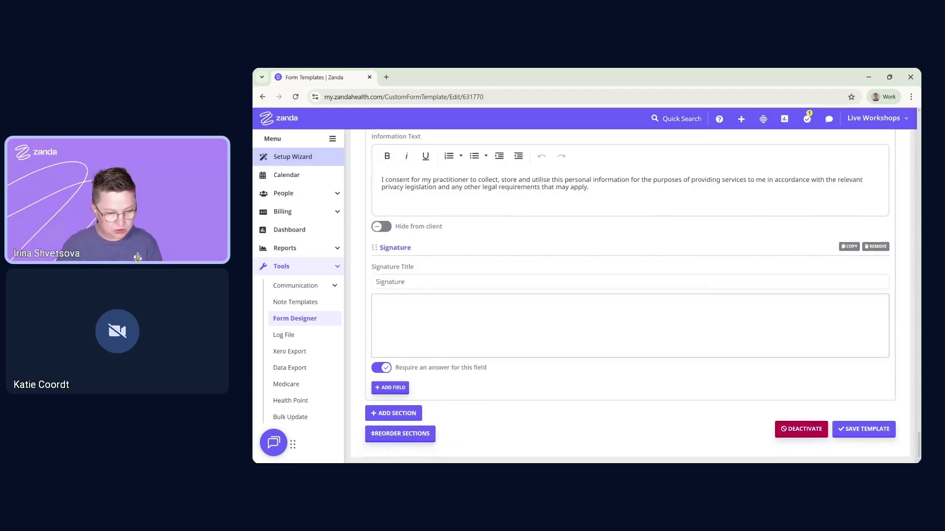
pyautogui.scroll(2, 630, 295)
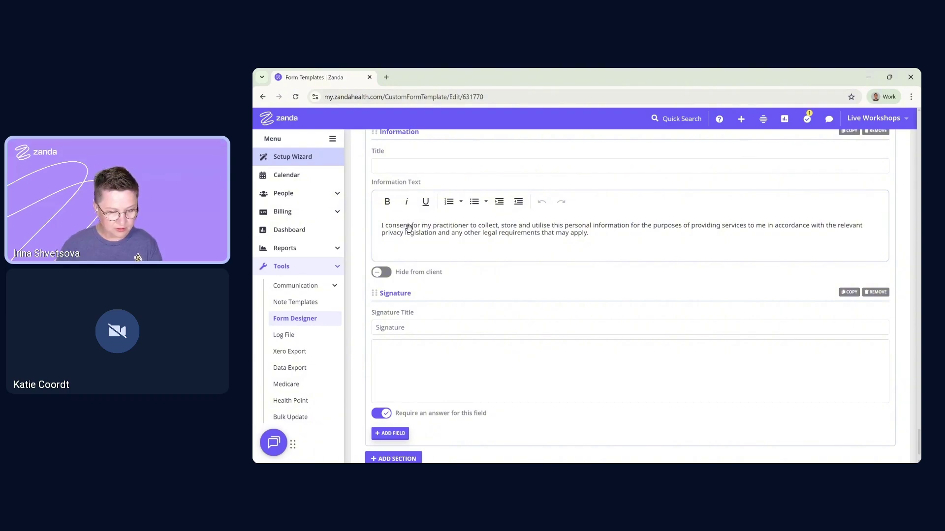
pyautogui.moveTo(399, 226); pyautogui.dragTo(600, 244)
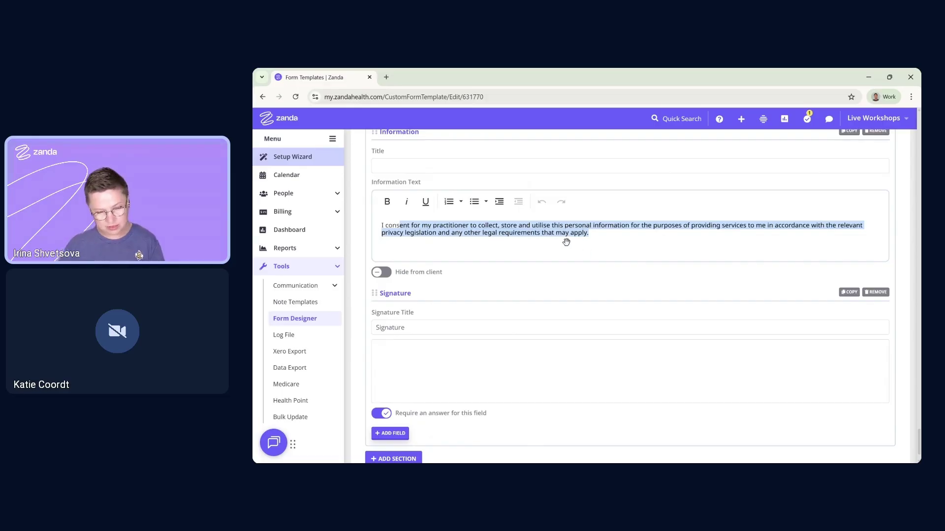
# Step: Check the Signature field's title in the Consent section and save the form template
pyautogui.scroll(-2, 566, 242)
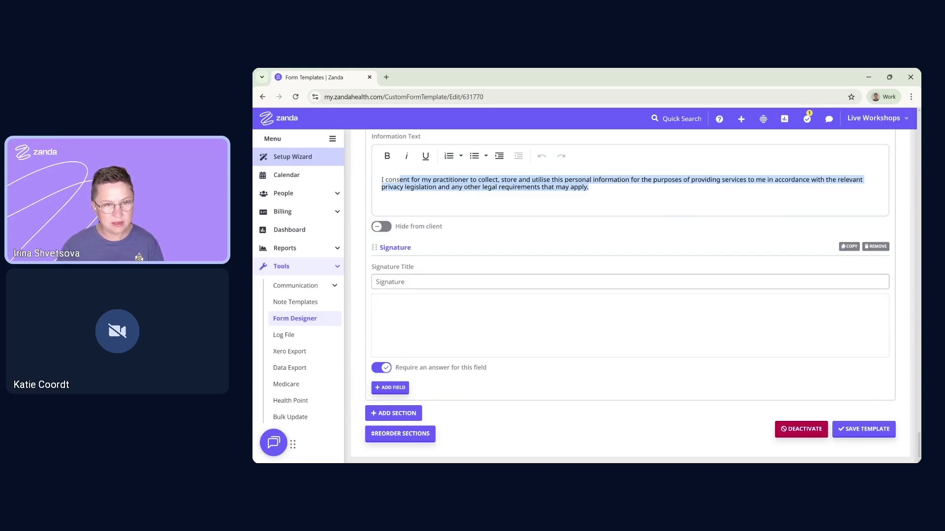
pyautogui.click(389, 282)
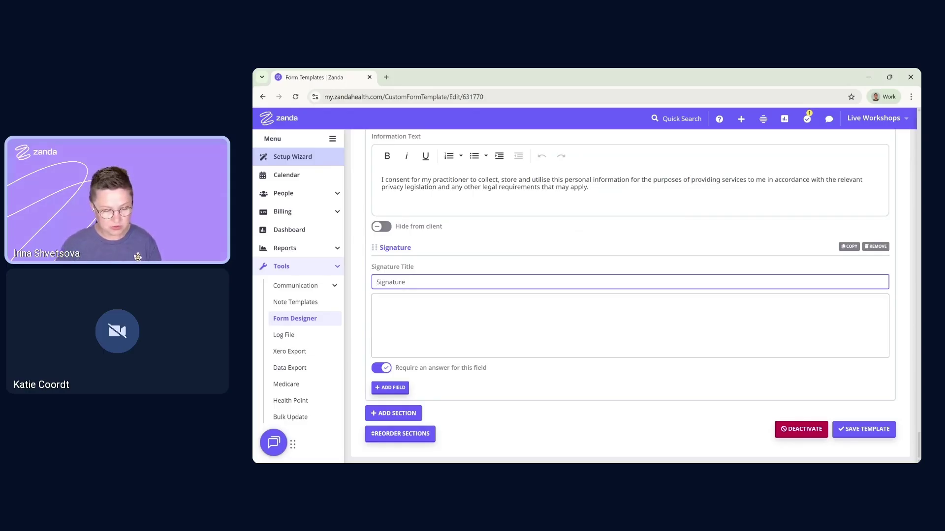
pyautogui.click(864, 429)
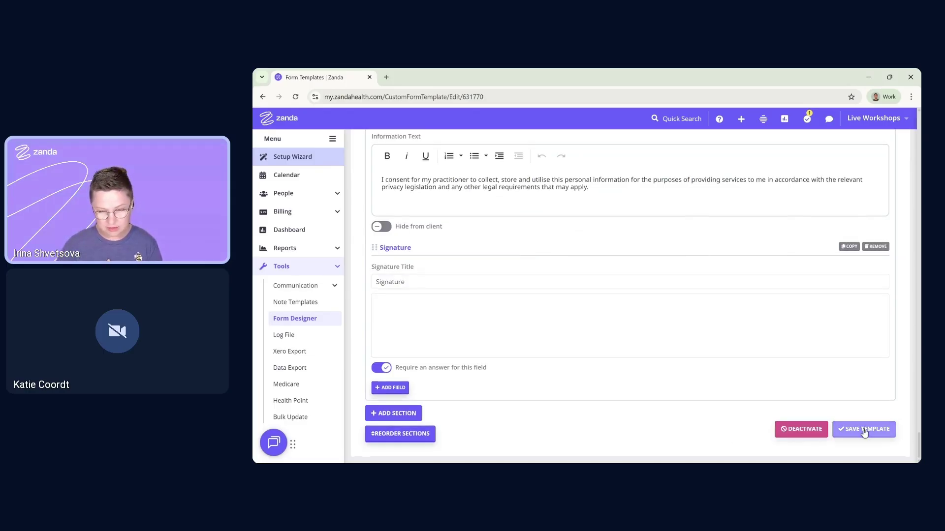
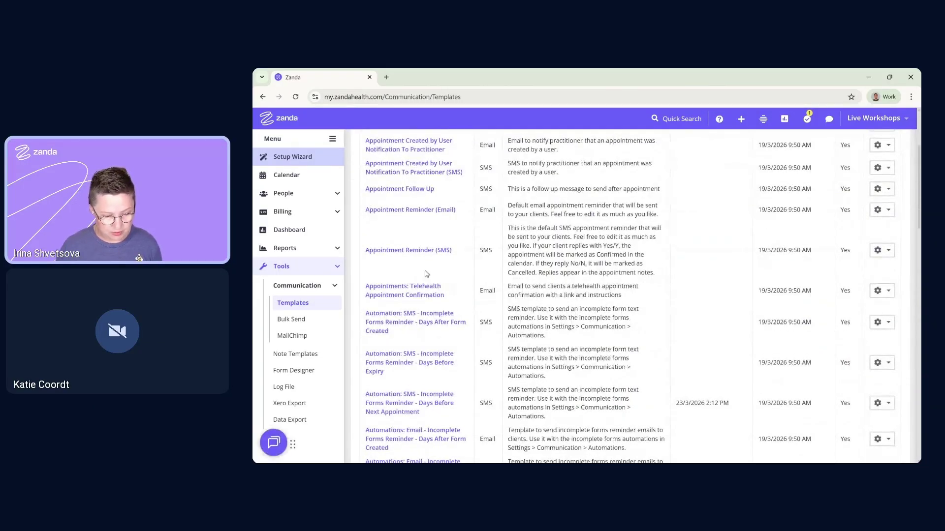
# Step: Look through the communication templates list, including the Client Portal, incomplete forms reminder and new client intake templates
pyautogui.scroll(-5, 421, 269)
pyautogui.scroll(-20, 421, 269)
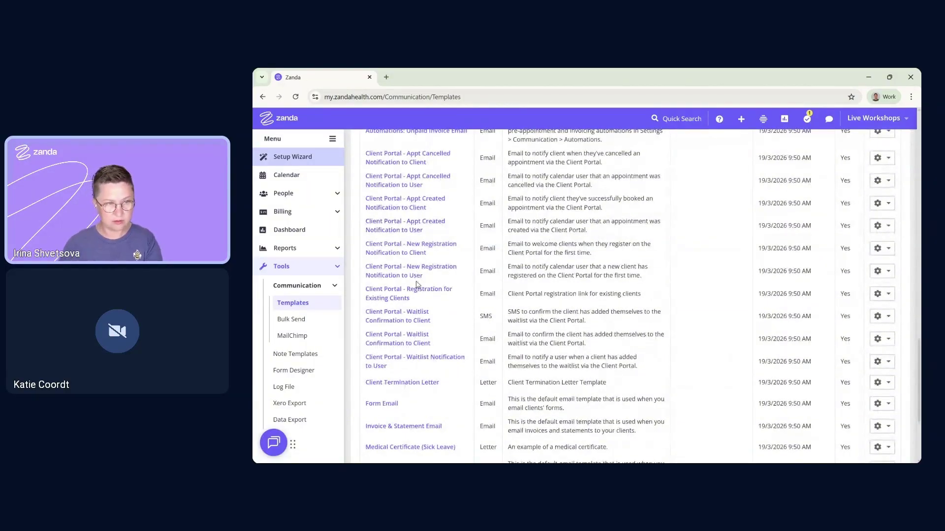
pyautogui.scroll(-3, 418, 290)
pyautogui.scroll(4, 438, 310)
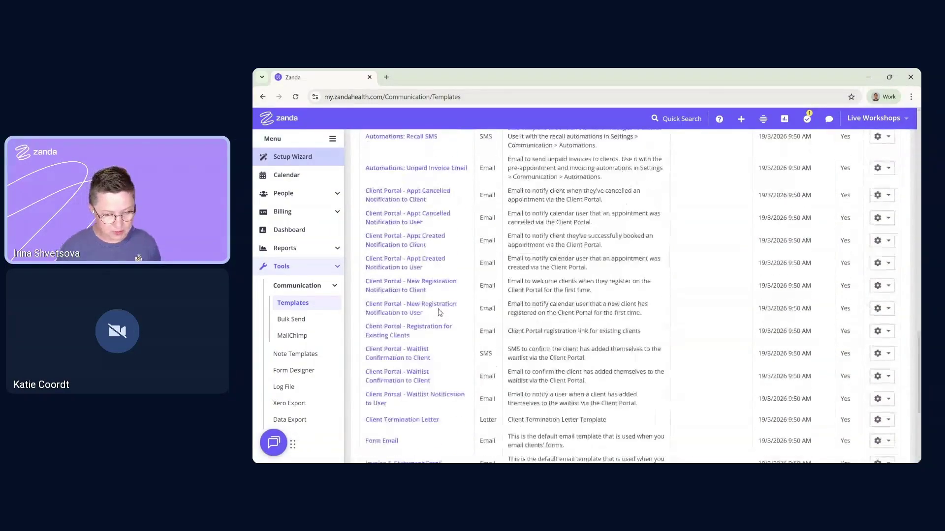
pyautogui.scroll(10, 440, 310)
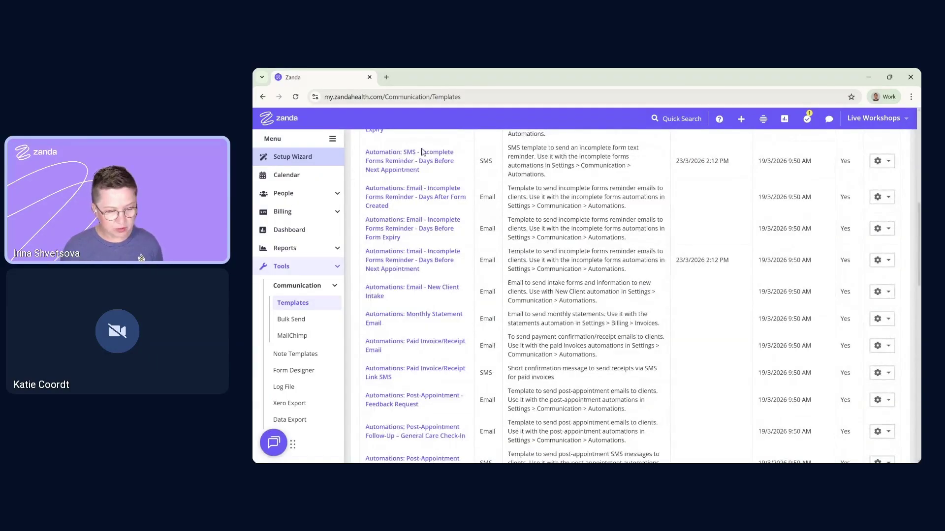
pyautogui.scroll(1, 439, 205)
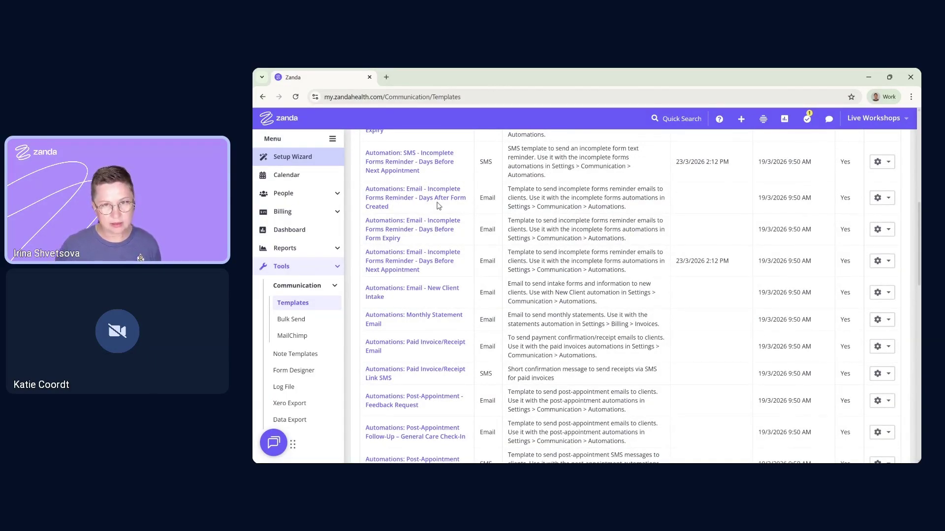
# Step: Clone the Appointment Reminder (Email) template and name the copy "First Appointment Confirmation (Email)"
pyautogui.scroll(12, 439, 206)
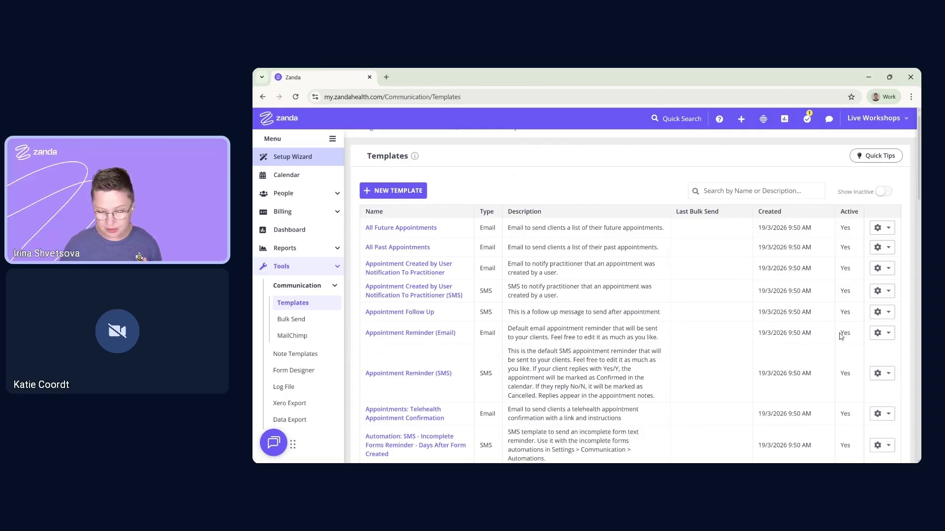
pyautogui.click(880, 336)
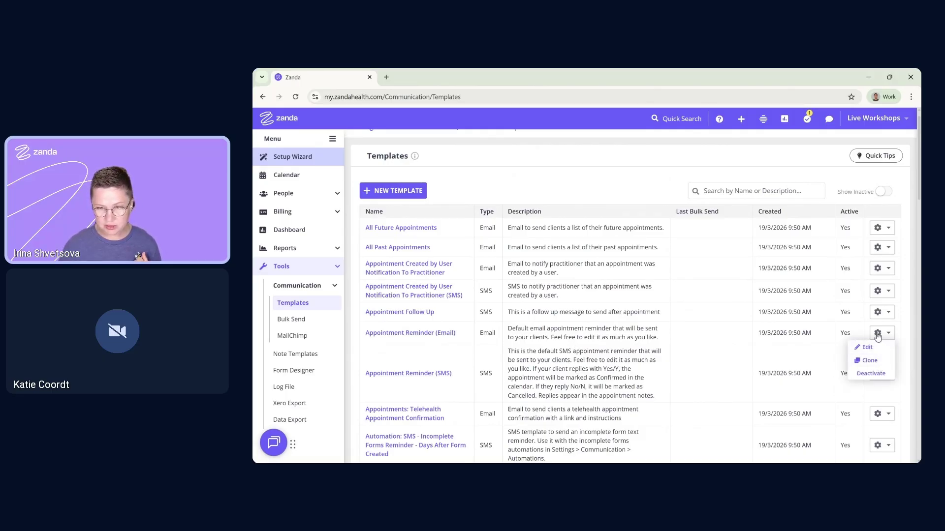
pyautogui.click(870, 361)
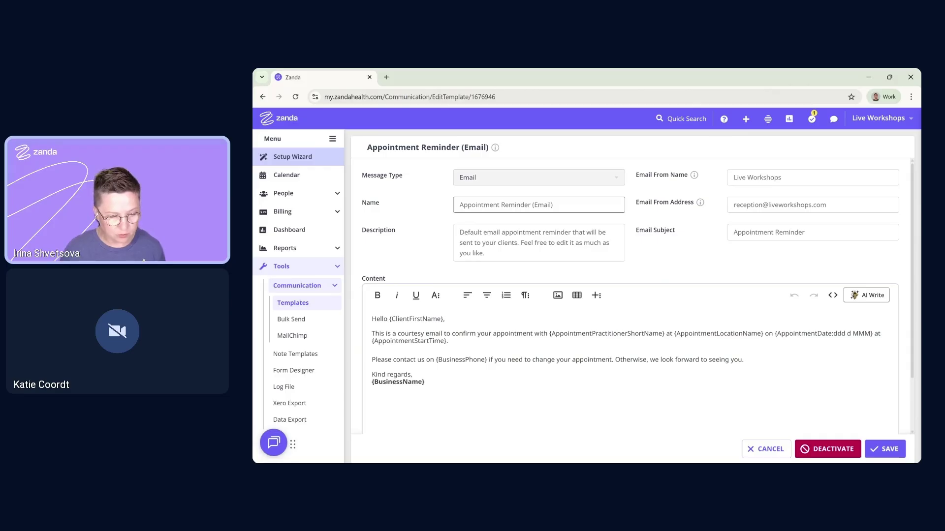
pyautogui.click(554, 205)
pyautogui.click(460, 205)
pyautogui.write('First')
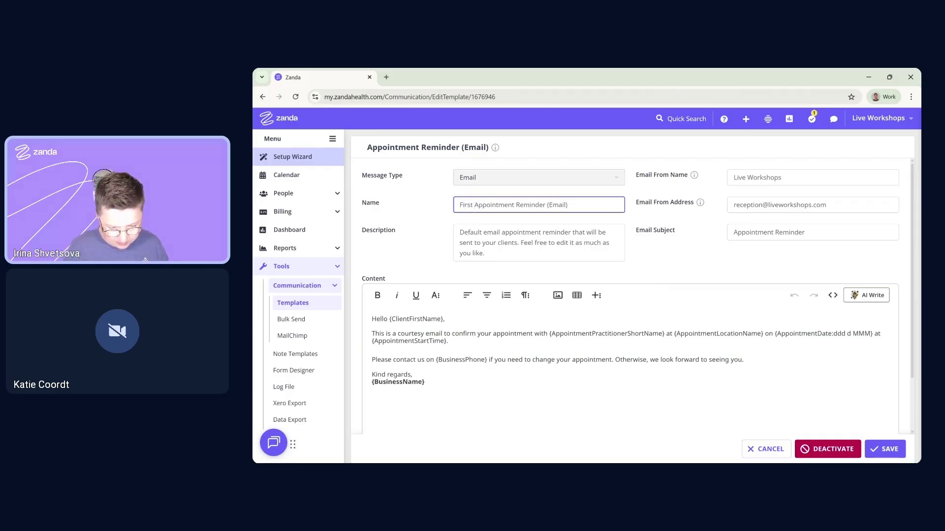
pyautogui.doubleClick(530, 205)
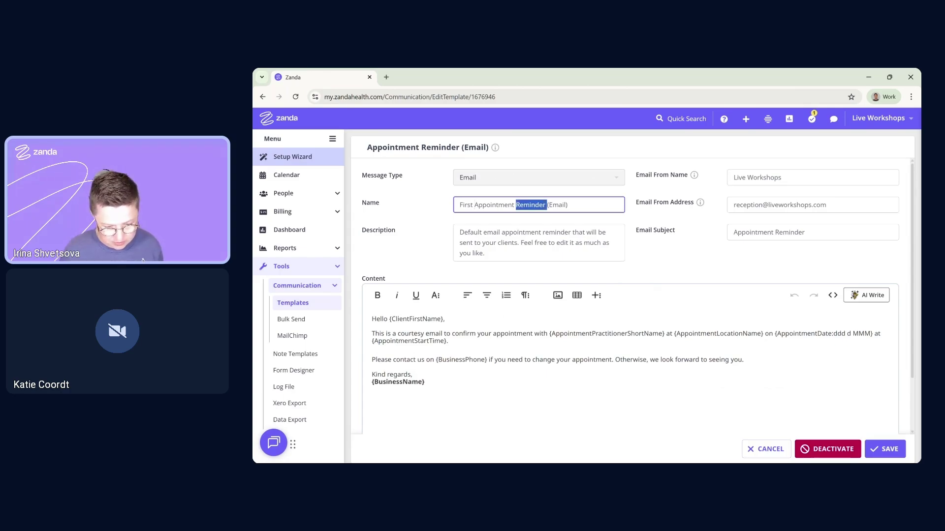
pyautogui.write('Confirmation')
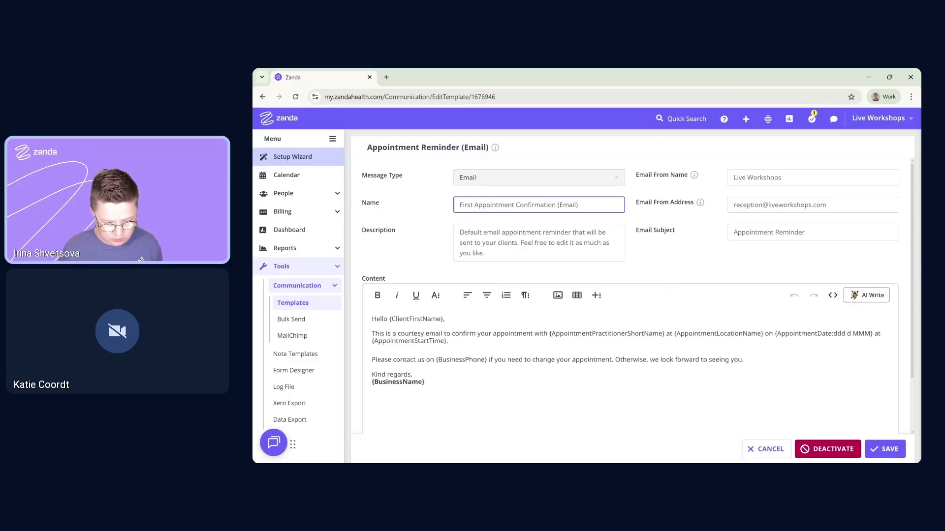
# Step: Change the template's description to "First Appointment Confirmation that will be sent to your clients."
pyautogui.hotkey('ctrl', 'shift', 'Left')
pyautogui.hotkey('ctrl', 'shift', 'Left')
pyautogui.hotkey('ctrl', 'shift', 'Left')
pyautogui.hotkey('ctrl', 'c')
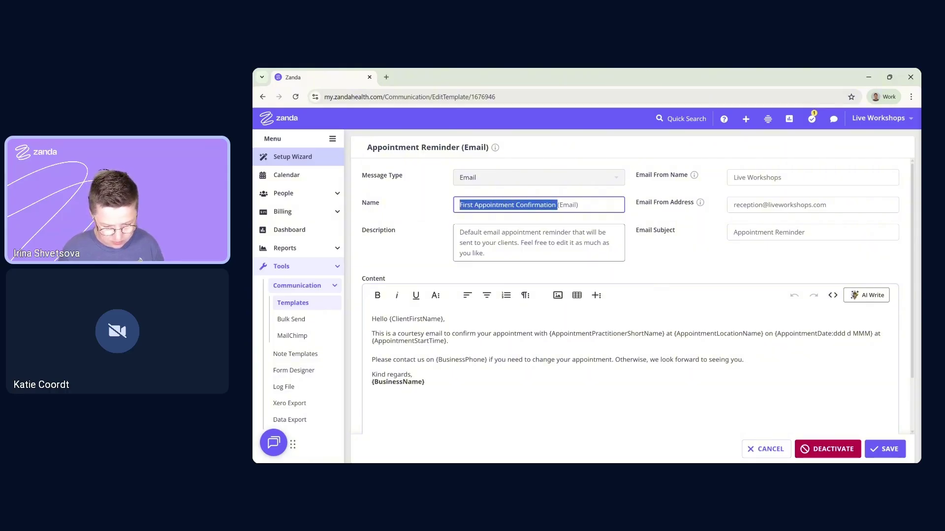
pyautogui.moveTo(568, 232); pyautogui.dragTo(459, 232)
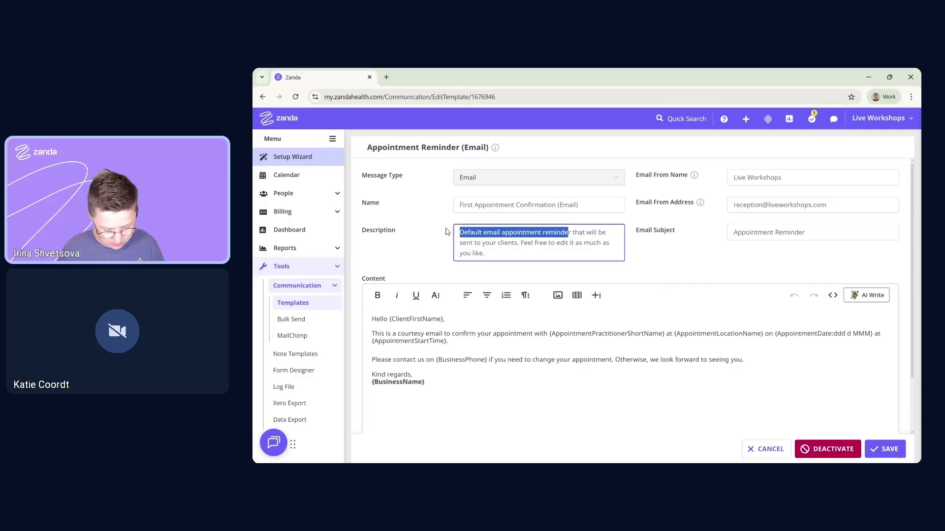
pyautogui.moveTo(572, 232); pyautogui.dragTo(446, 237)
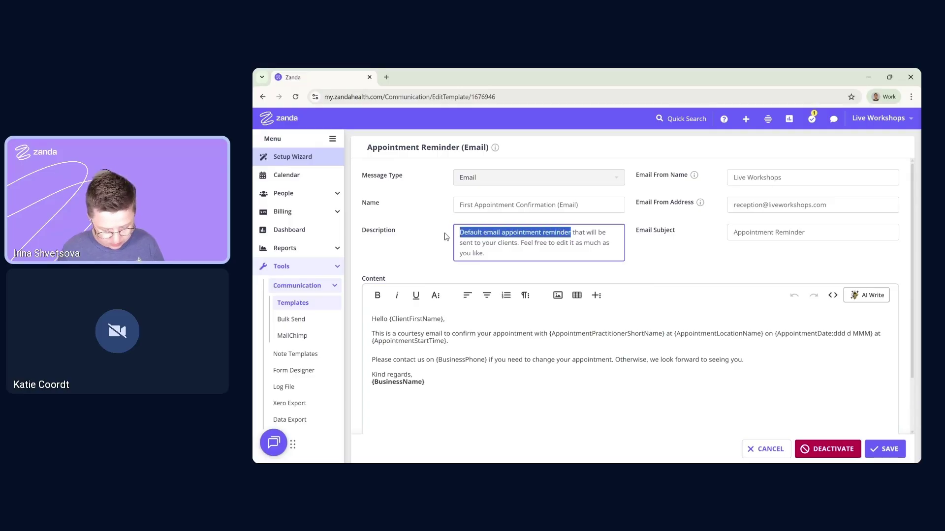
pyautogui.hotkey('ctrl', 'v')
pyautogui.press('BackSpace')
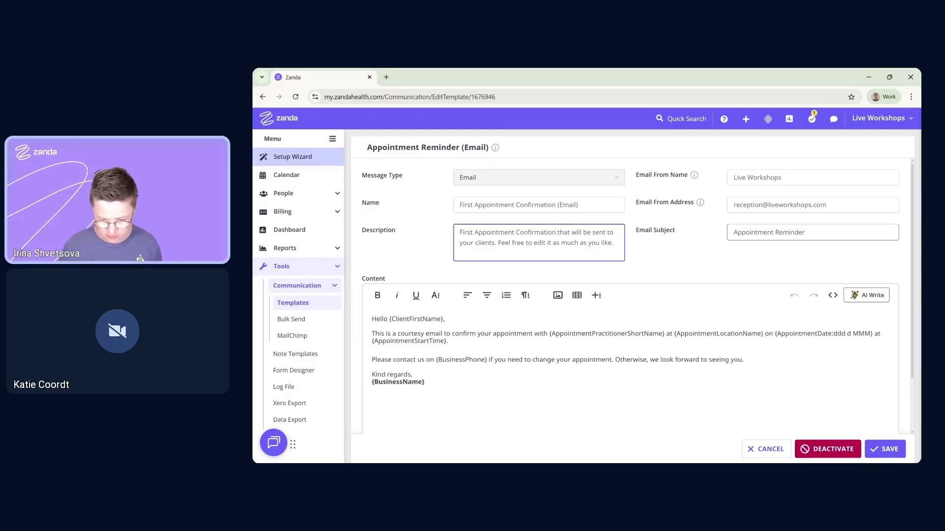
pyautogui.moveTo(498, 242); pyautogui.dragTo(614, 242)
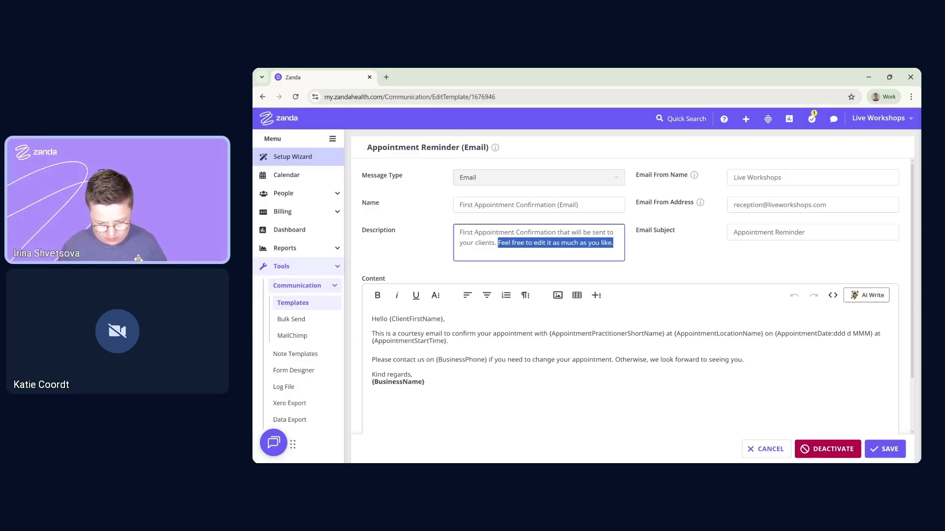
pyautogui.press('BackSpace')
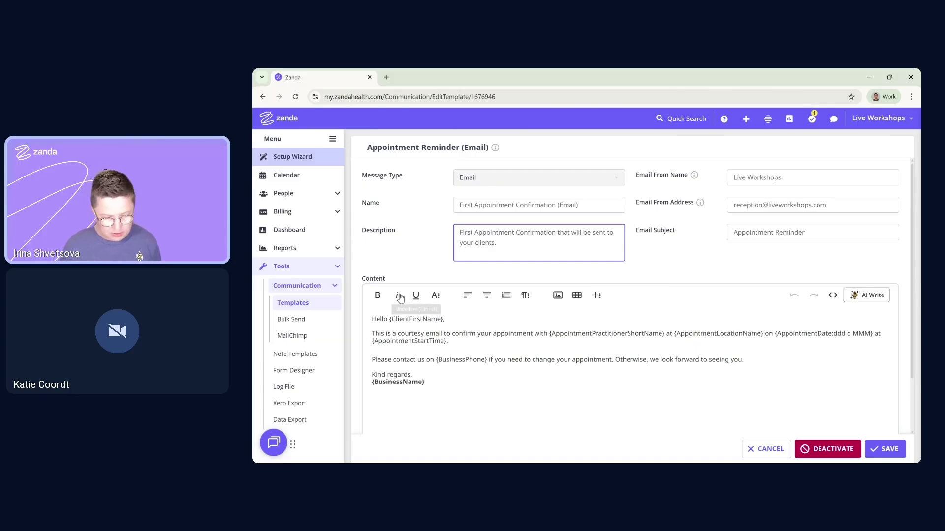
# Step: Examine the client first name and practitioner short name placeholders in the email content
pyautogui.click(388, 319)
pyautogui.moveTo(389, 319); pyautogui.dragTo(441, 319)
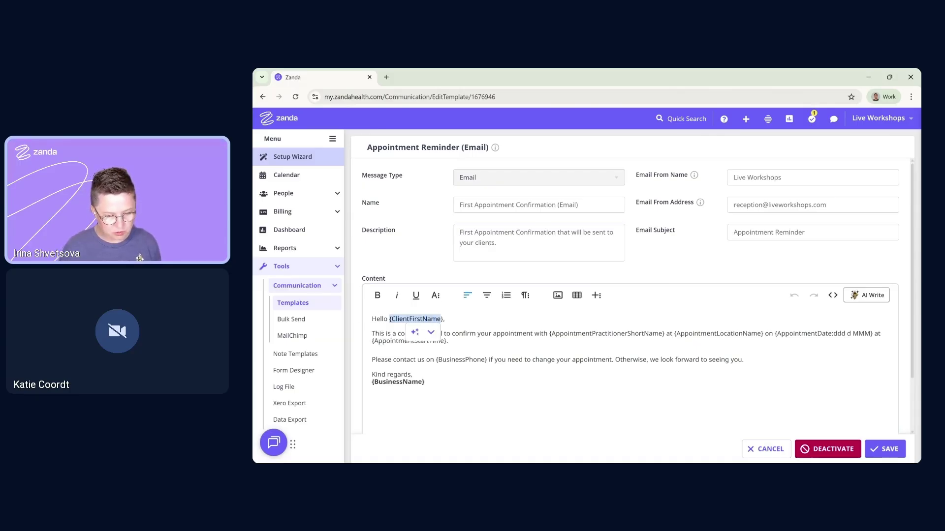
pyautogui.moveTo(549, 334); pyautogui.dragTo(672, 333)
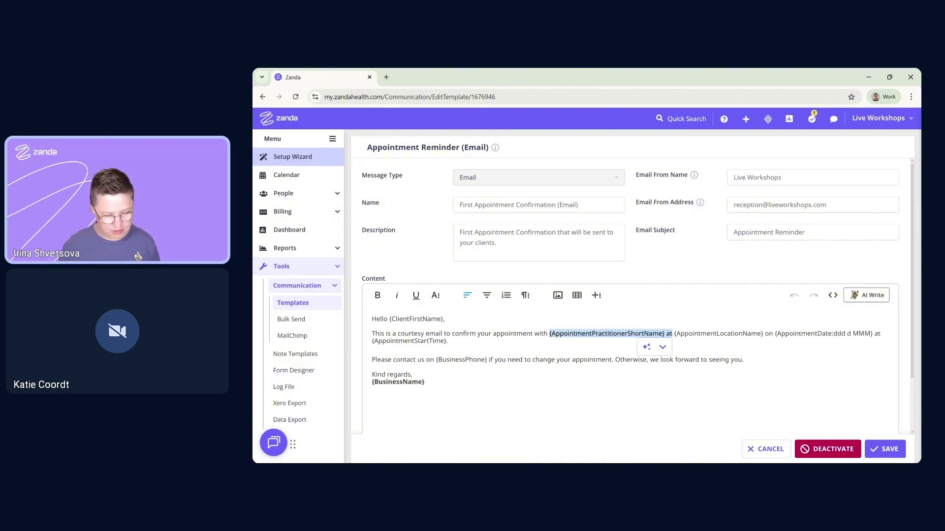
# Step: Replace the opening paragraph with a BizzyAI rewrite using the instruction "rewrite for use as a confirmation email for first appointment"
pyautogui.moveTo(448, 341); pyautogui.dragTo(372, 334)
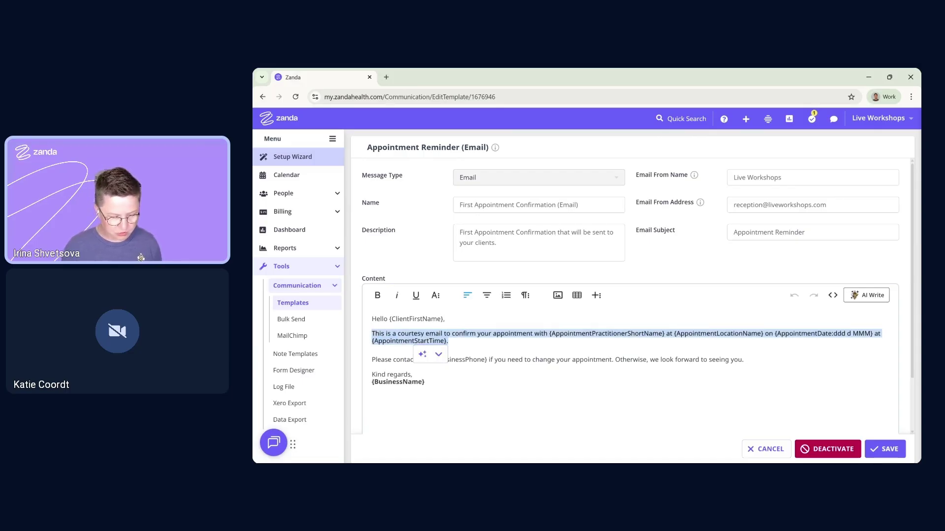
pyautogui.click(438, 354)
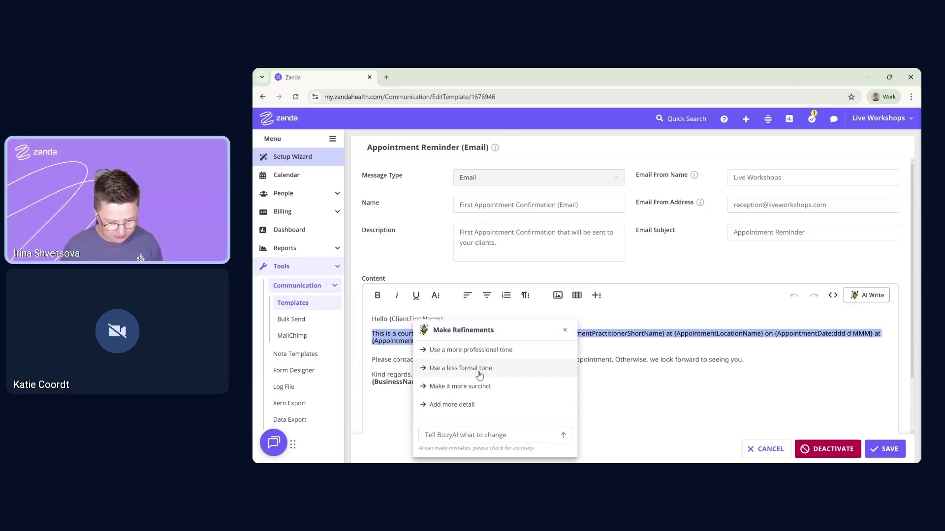
pyautogui.click(487, 435)
pyautogui.write('rewr')
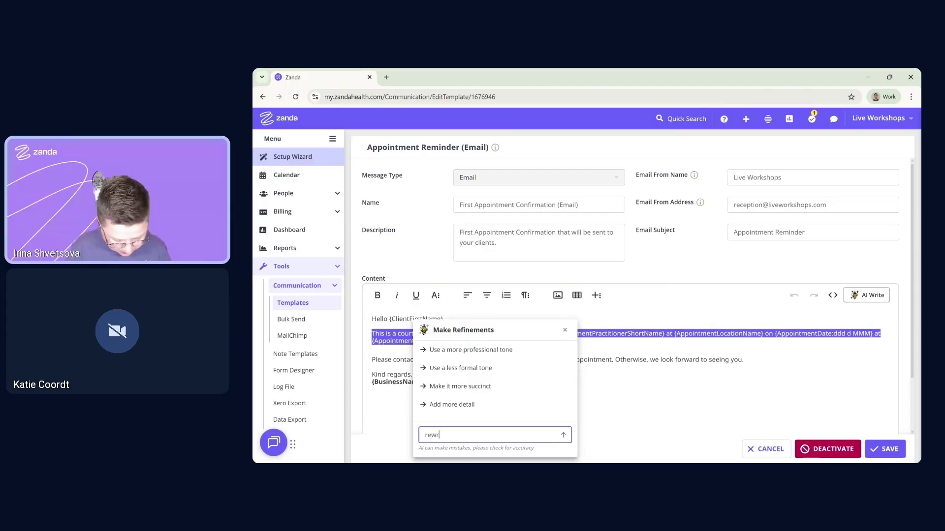
pyautogui.write('ite for use')
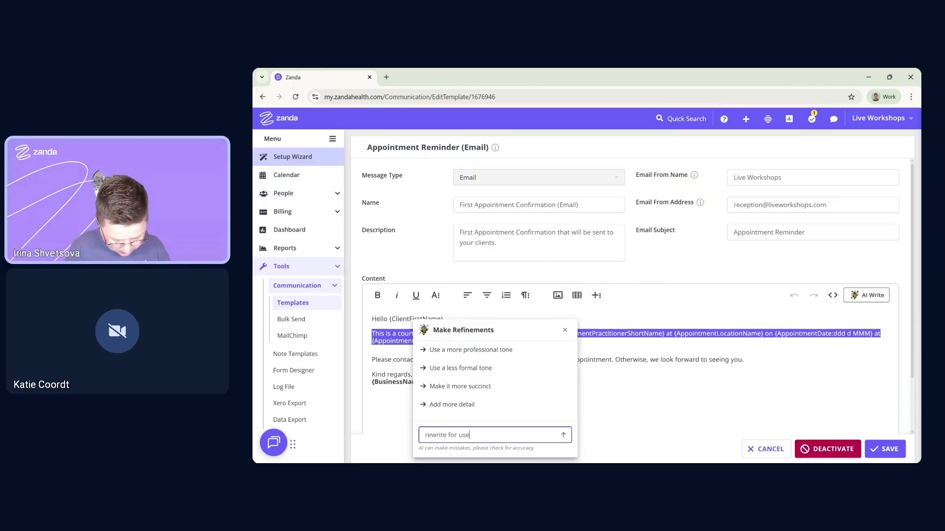
pyautogui.write(' as a c')
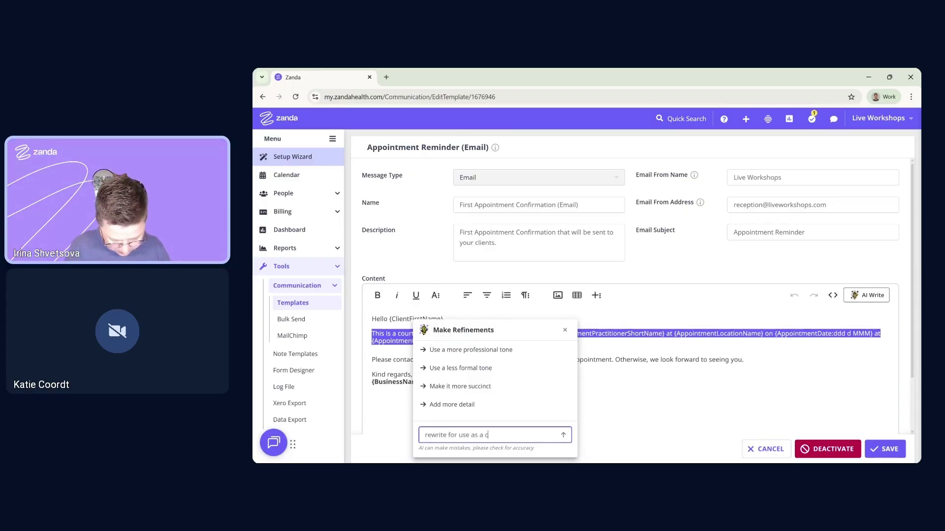
pyautogui.write('onfirmat')
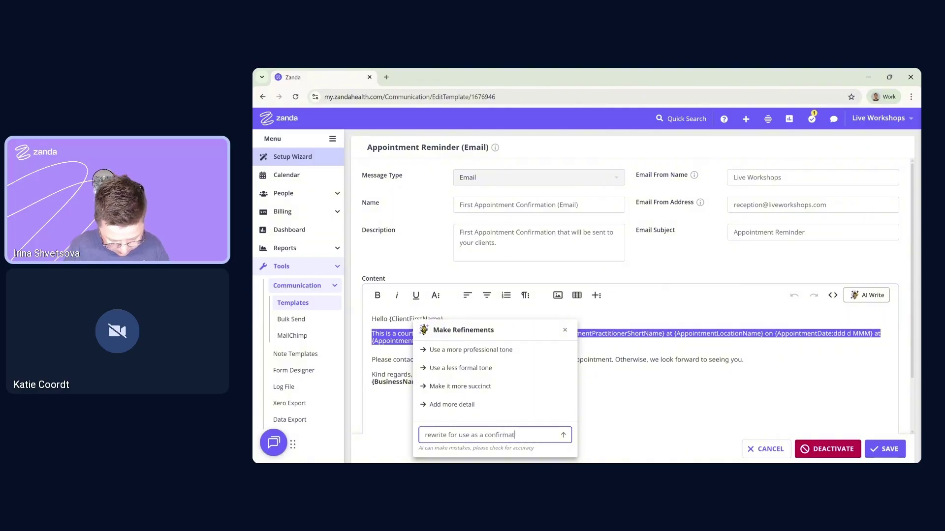
pyautogui.write('ion email for f')
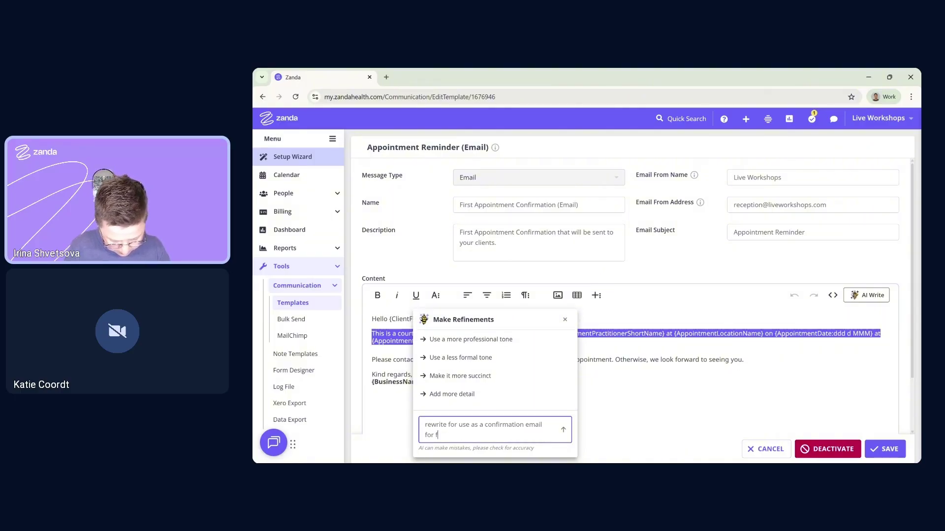
pyautogui.write('irst app')
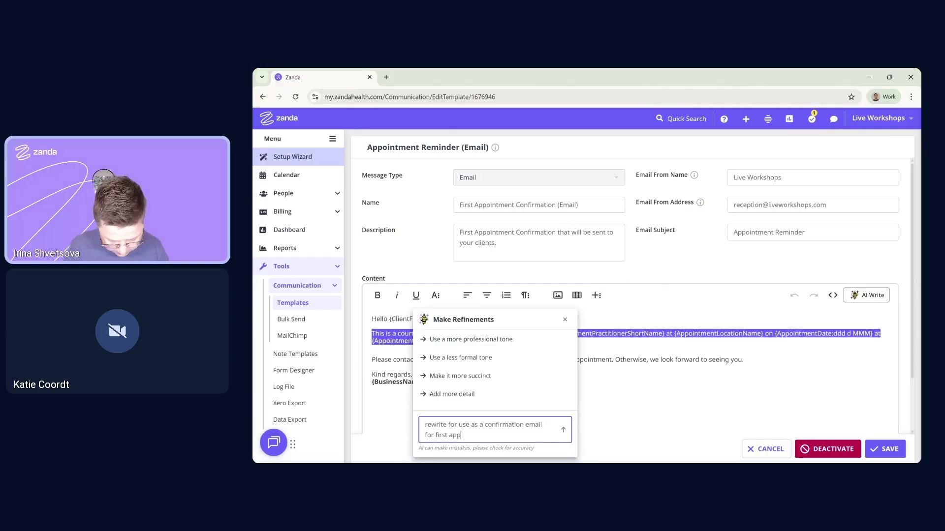
pyautogui.write('ointment')
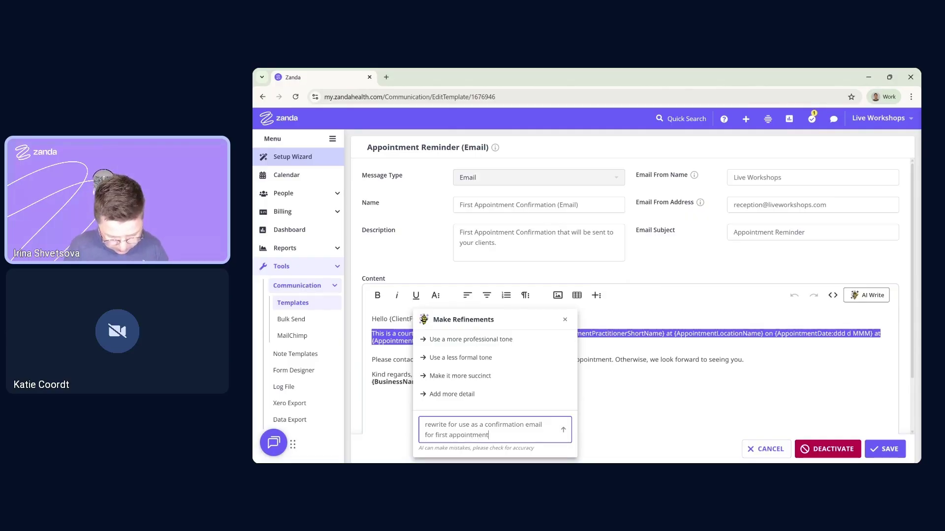
pyautogui.click(562, 430)
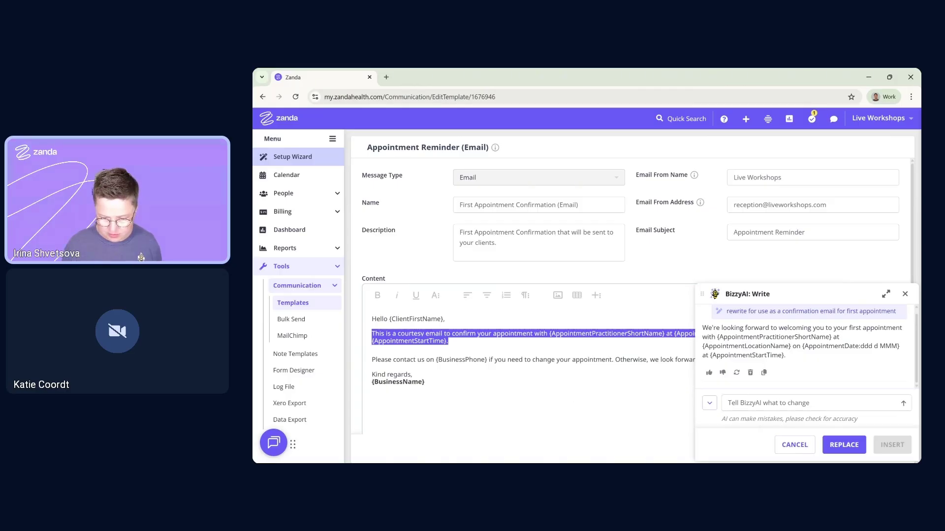
pyautogui.click(844, 444)
# Step: Add the line "Fill in this intake form" in its own paragraph below the opening appointment paragraph
pyautogui.press('Return')
pyautogui.press('Return')
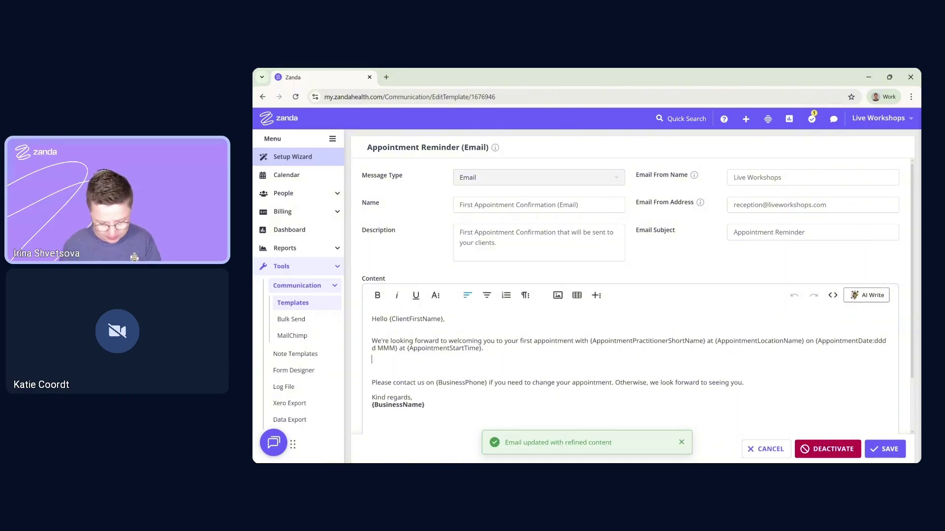
pyautogui.write('Fi')
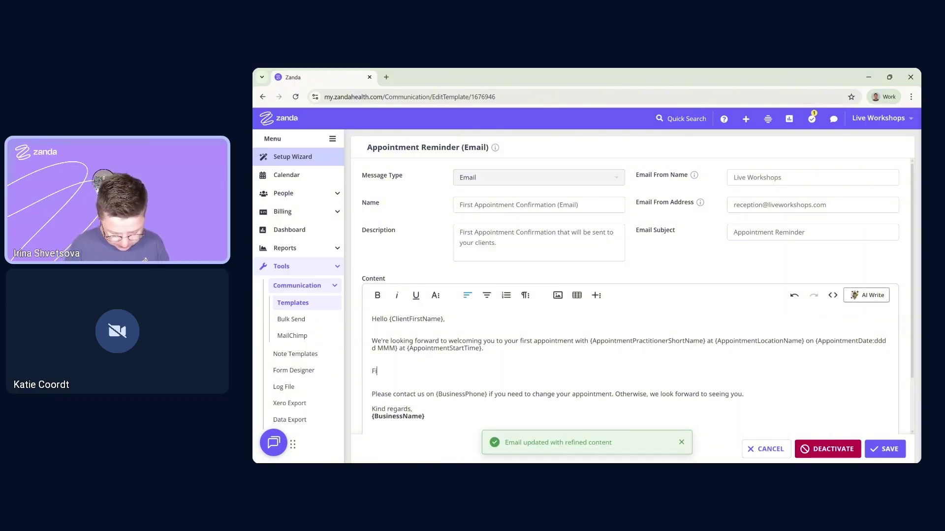
pyautogui.write('ll in this for')
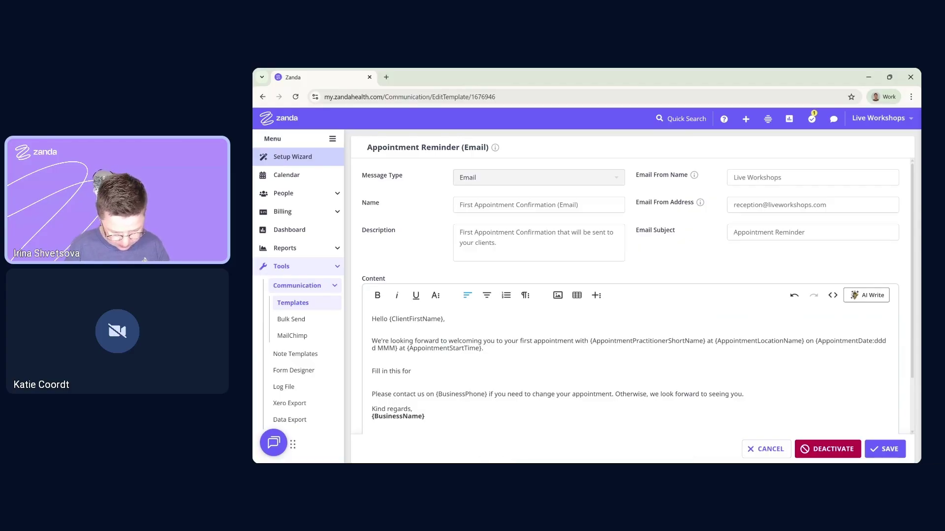
pyautogui.write('m')
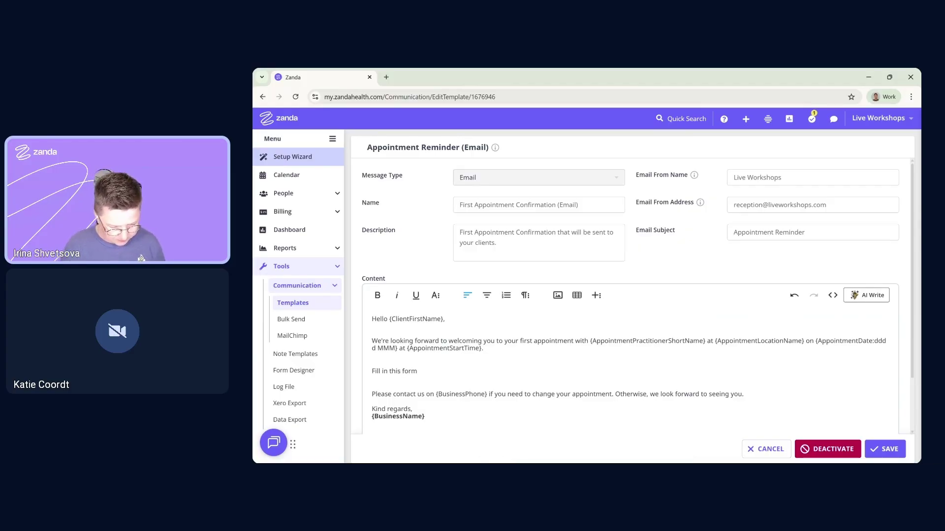
pyautogui.write('intake')
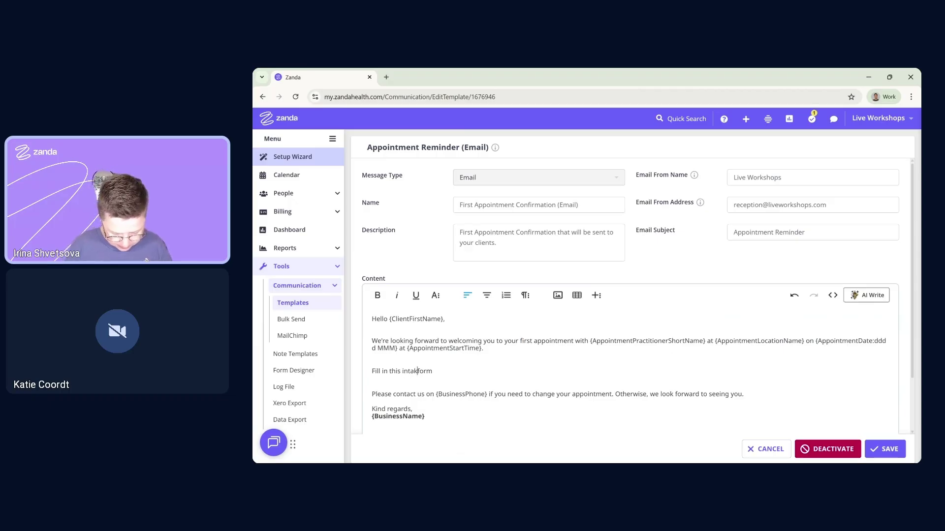
# Step: Refine the intake form line with BizzyAI to use a more professional tone and replace the original text
pyautogui.tripleClick(413, 371)
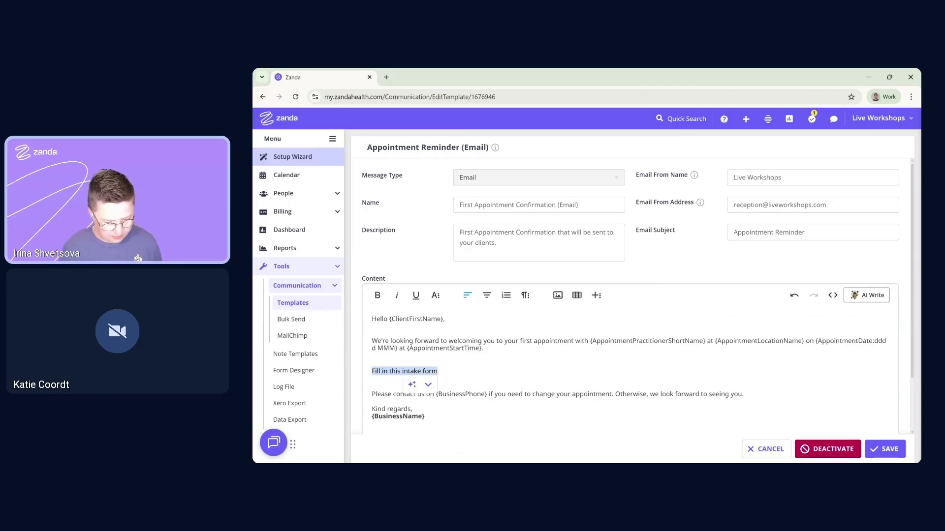
pyautogui.click(429, 387)
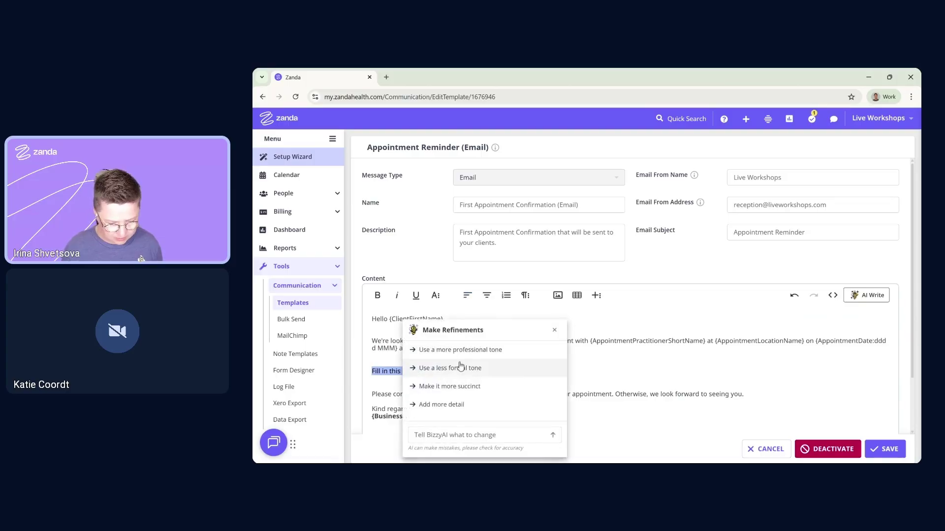
pyautogui.click(470, 350)
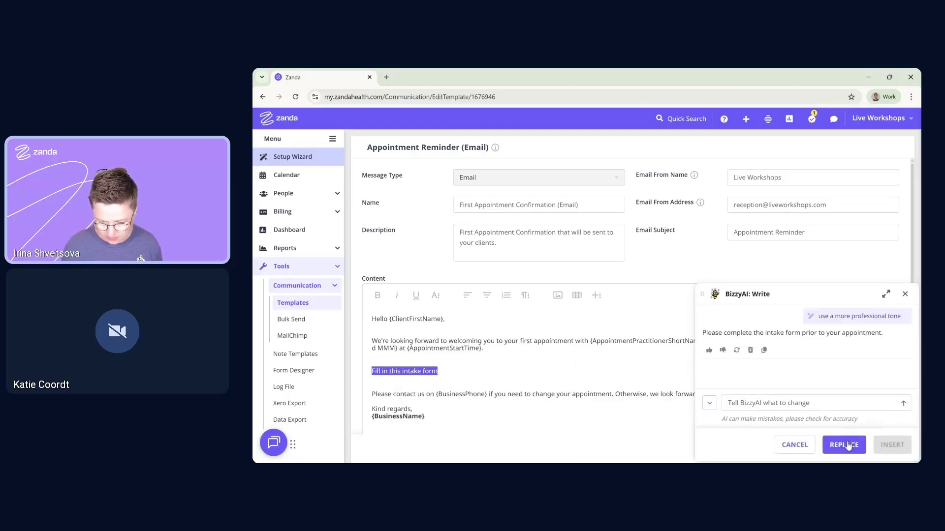
pyautogui.click(844, 445)
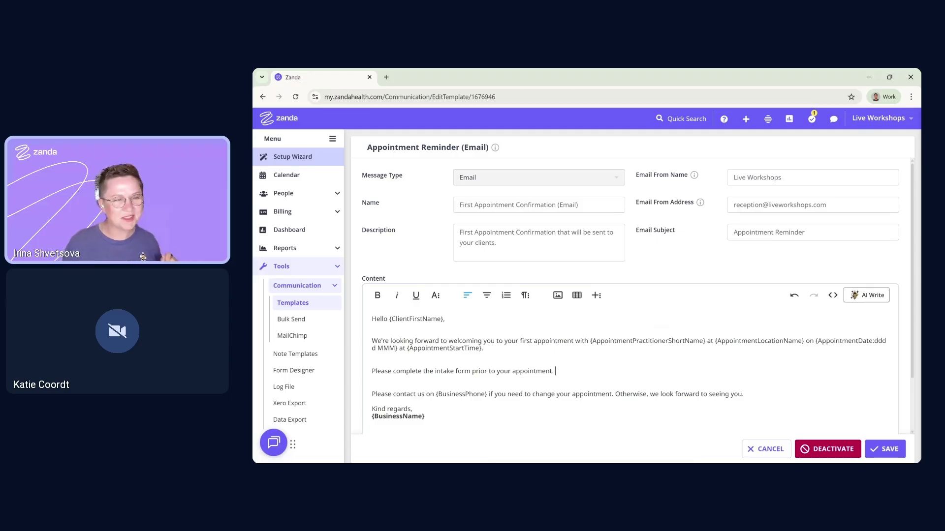
# Step: Look through the available merge fields for the email, including the appointment, invoice, client, referrer and next appointment fields
pyautogui.scroll(-1, 454, 442)
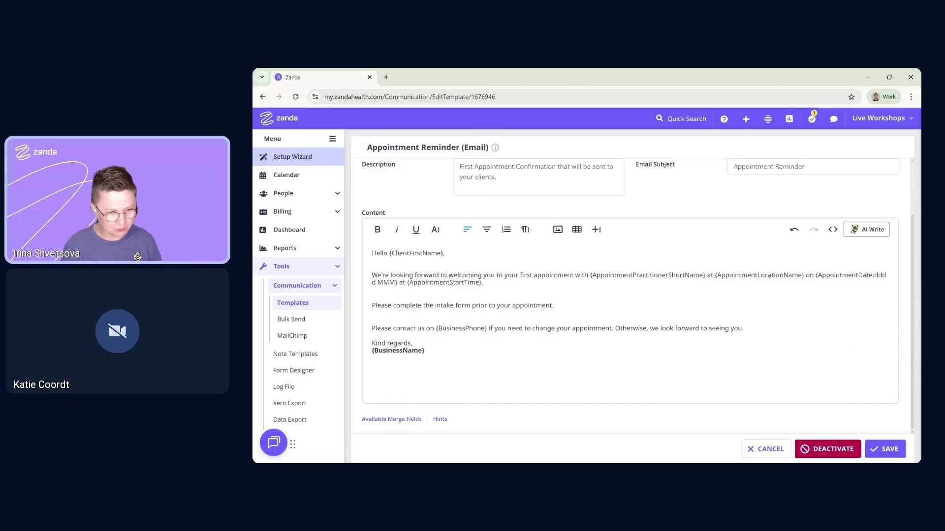
pyautogui.click(396, 421)
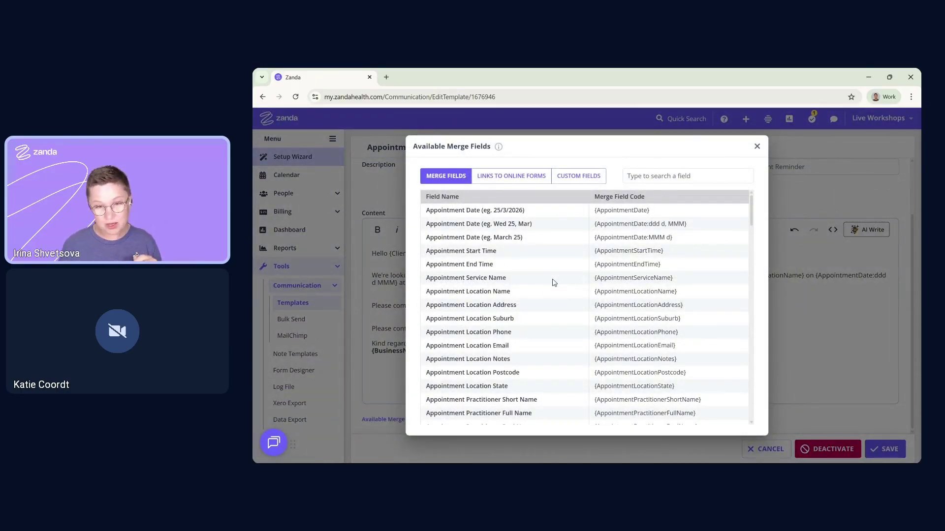
pyautogui.moveTo(649, 319)
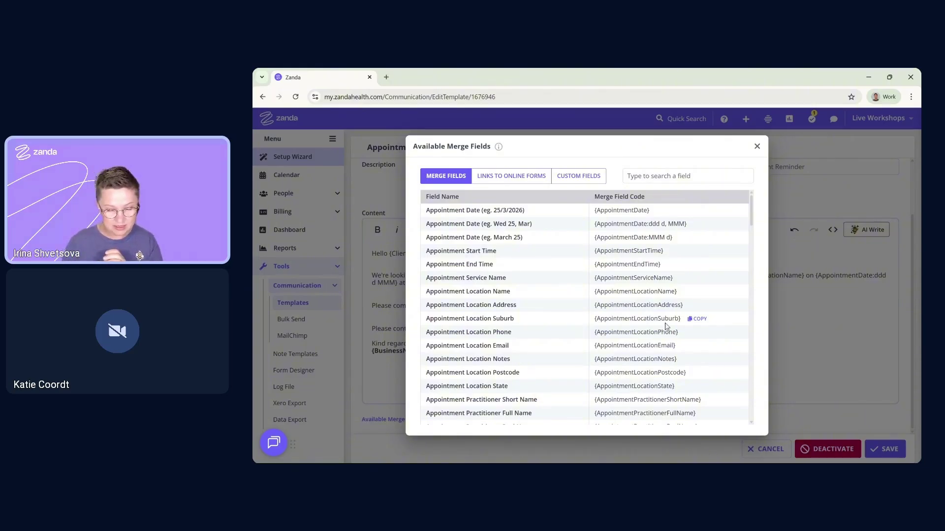
pyautogui.scroll(-5, 647, 298)
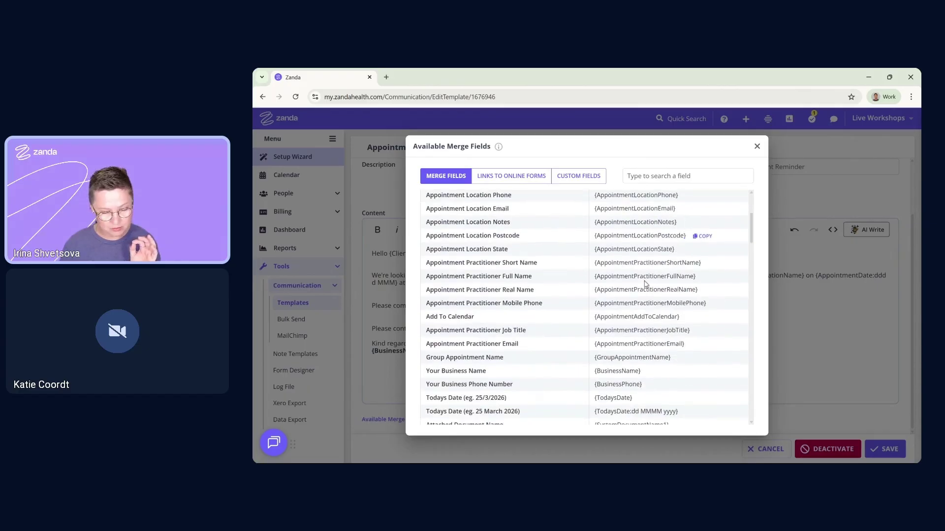
pyautogui.scroll(-7, 647, 298)
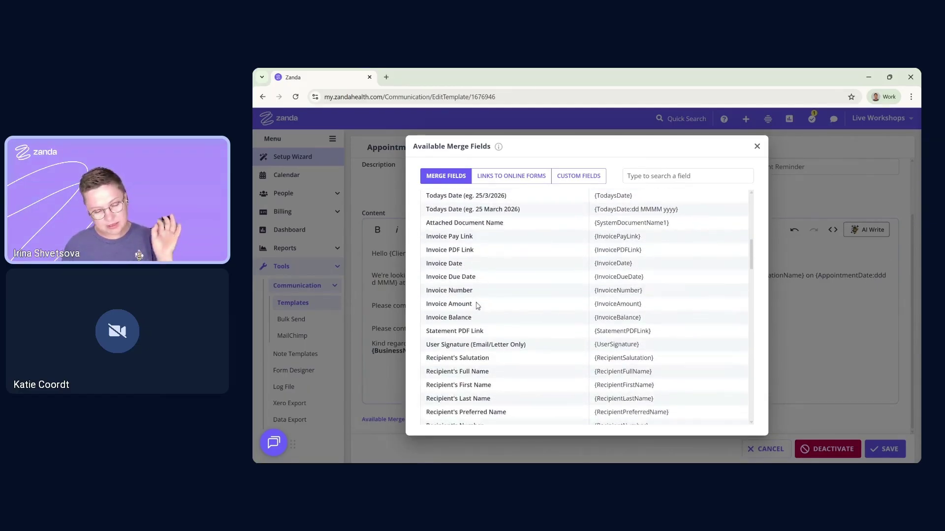
pyautogui.scroll(-5, 483, 315)
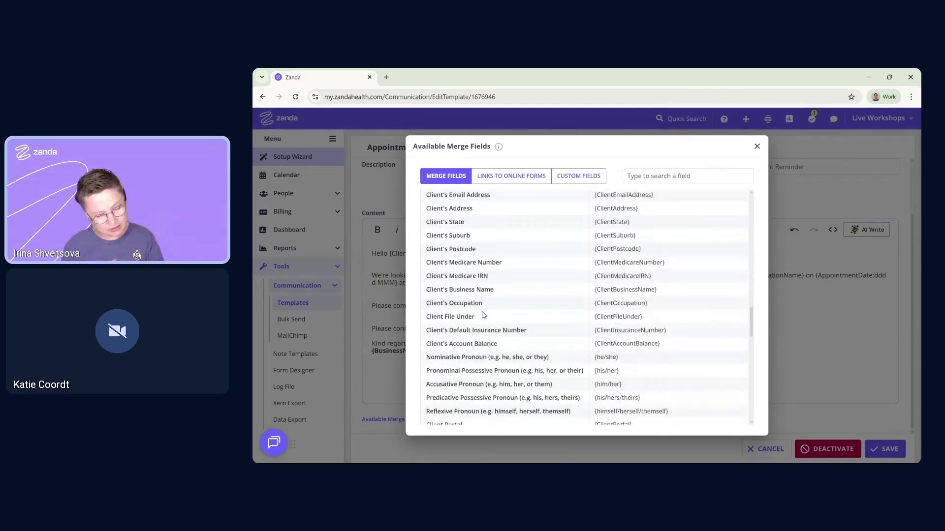
pyautogui.scroll(-5, 483, 315)
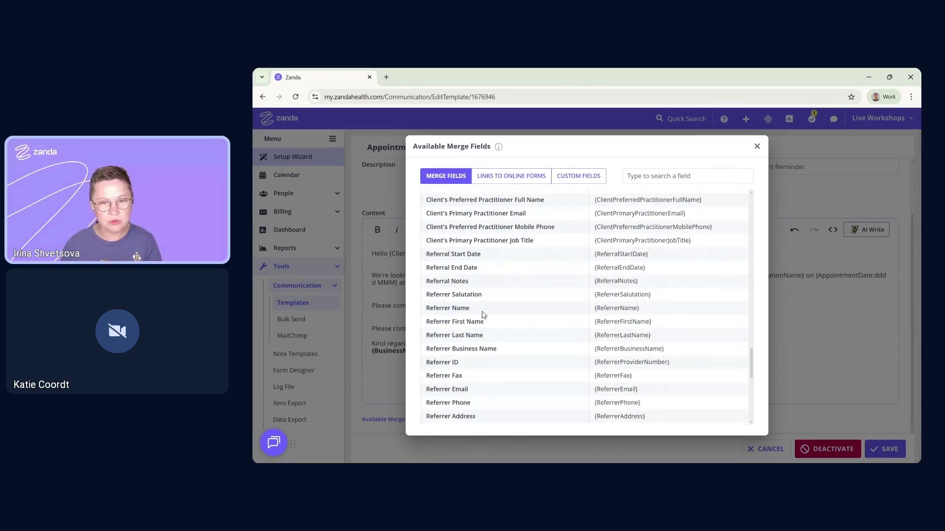
pyautogui.scroll(-1, 483, 315)
pyautogui.scroll(-3, 491, 326)
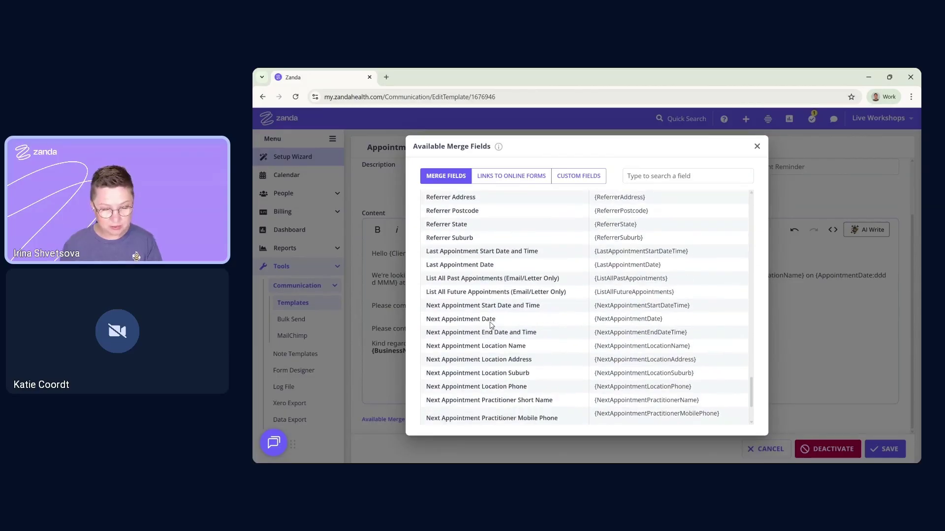
# Step: Copy the merge field code of the online form link for the New Client Intake Form
pyautogui.click(513, 181)
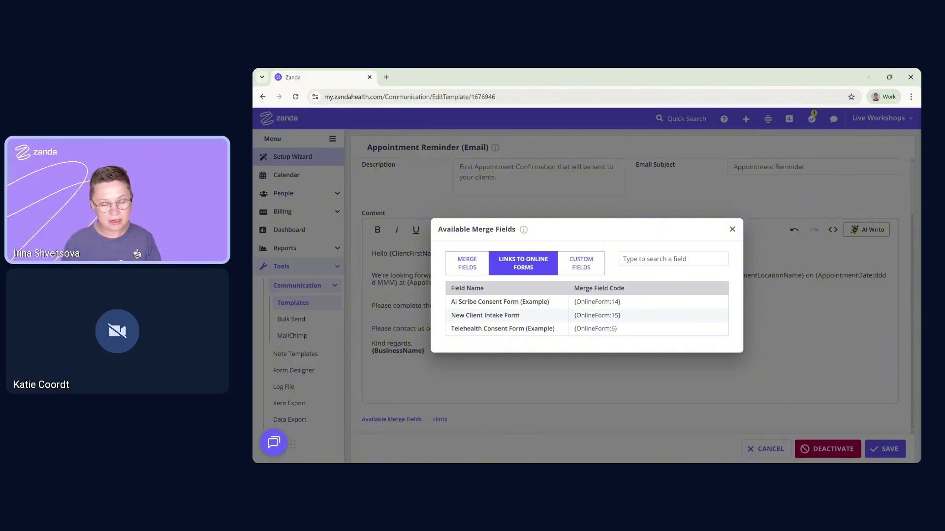
pyautogui.moveTo(636, 319)
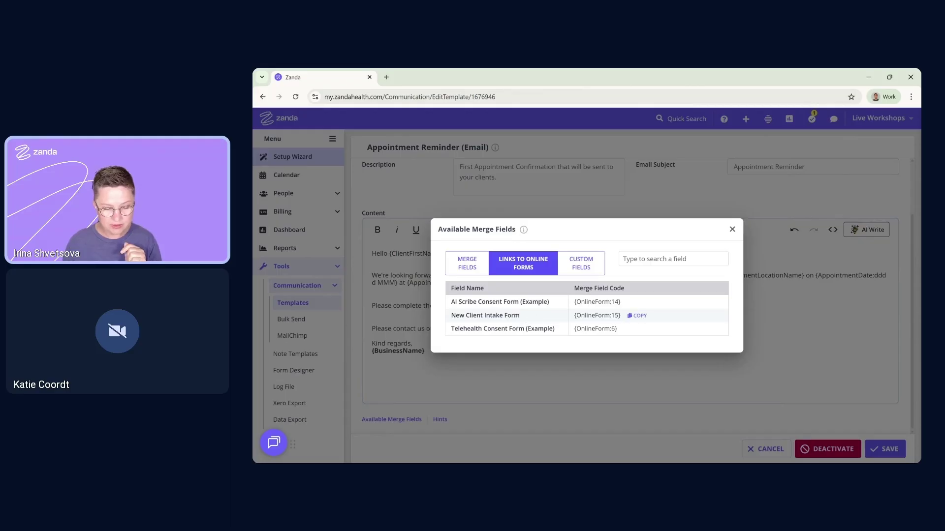
pyautogui.click(639, 318)
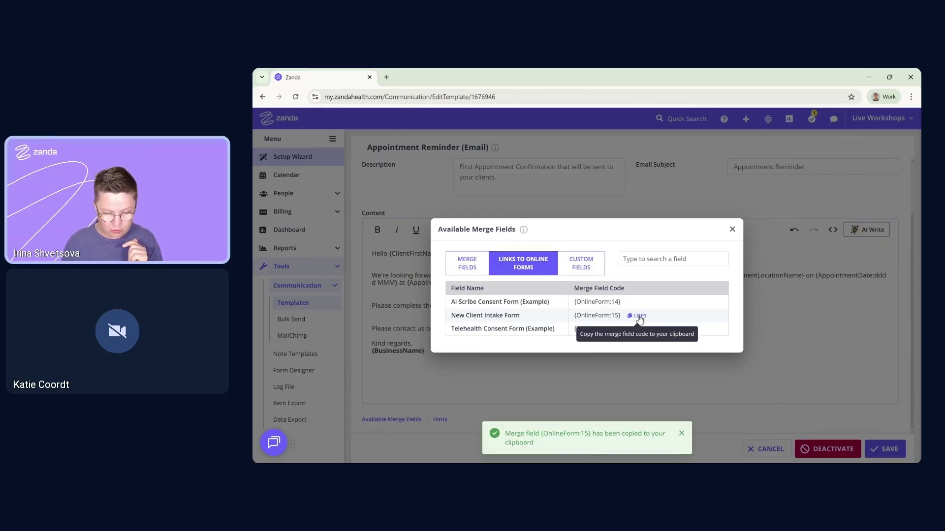
pyautogui.click(732, 229)
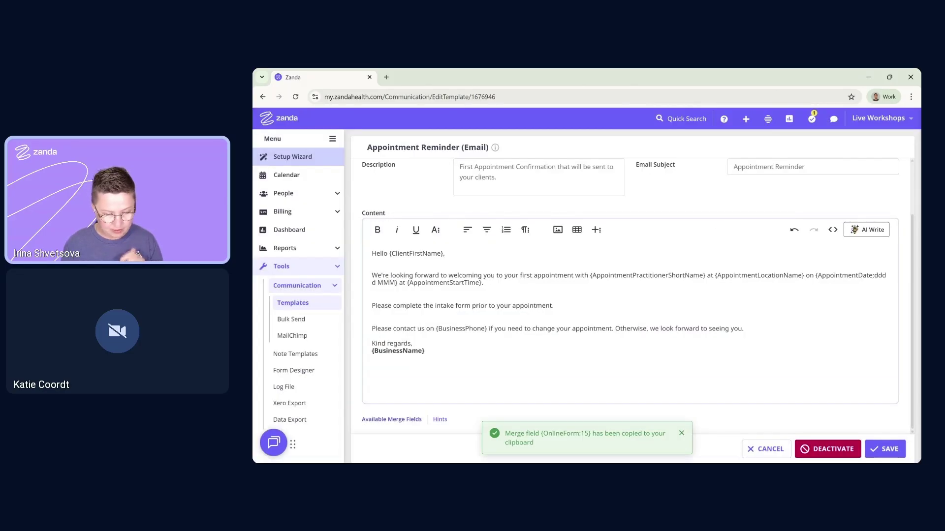
# Step: End the intake form sentence with a colon and the copied code {OnlineForm:15} instead of the full stop, and save the template
pyautogui.click(554, 305)
pyautogui.press('BackSpace')
pyautogui.write(':')
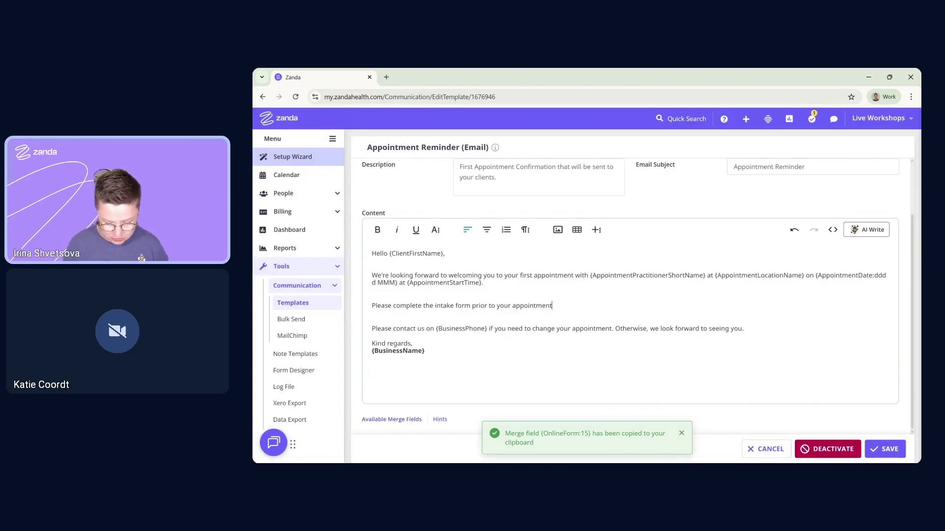
pyautogui.hotkey('ctrl', 'v')
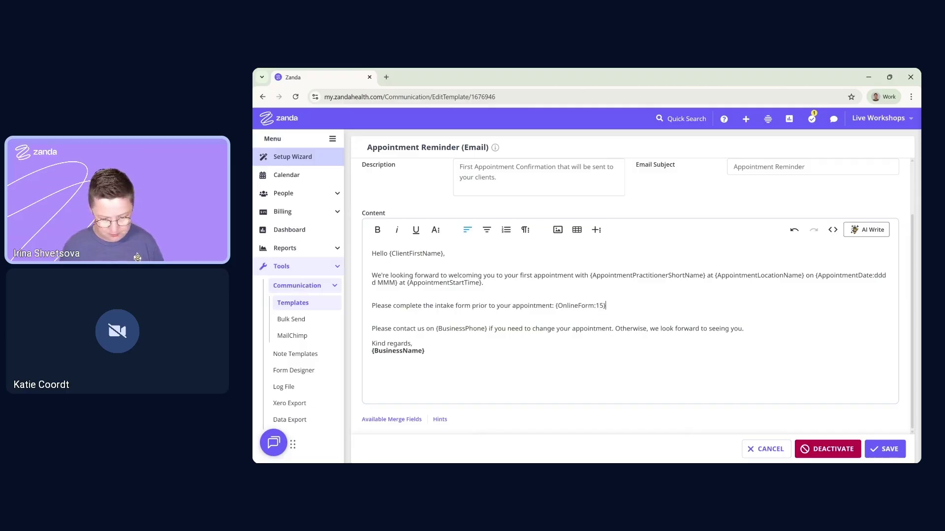
pyautogui.click(885, 448)
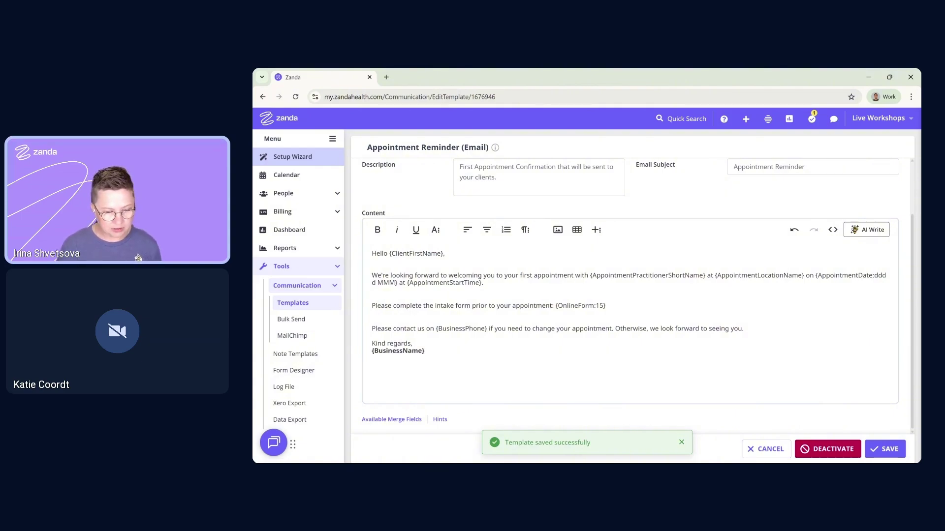
pyautogui.scroll(2, 632, 295)
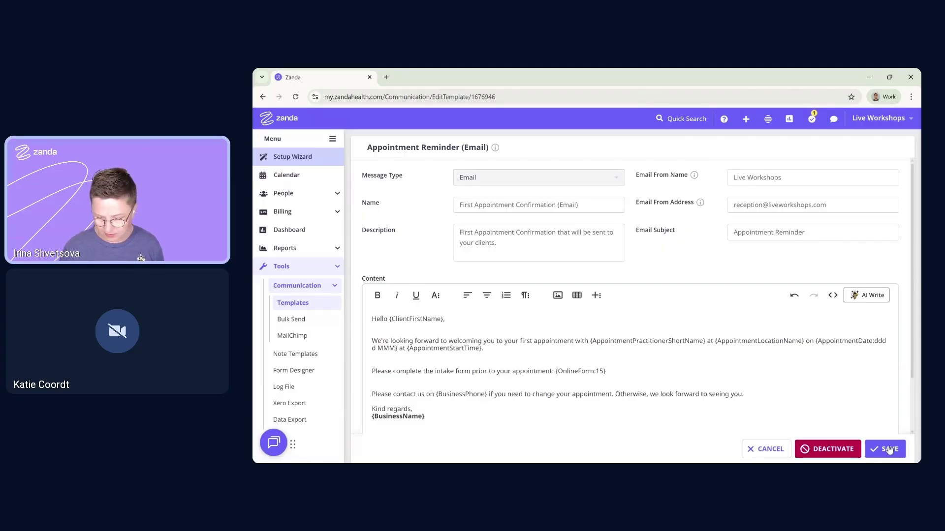
# Step: Look through the list of email, SMS and letter templates, including the First Appointment Confirmation (Email) entry
pyautogui.click(302, 309)
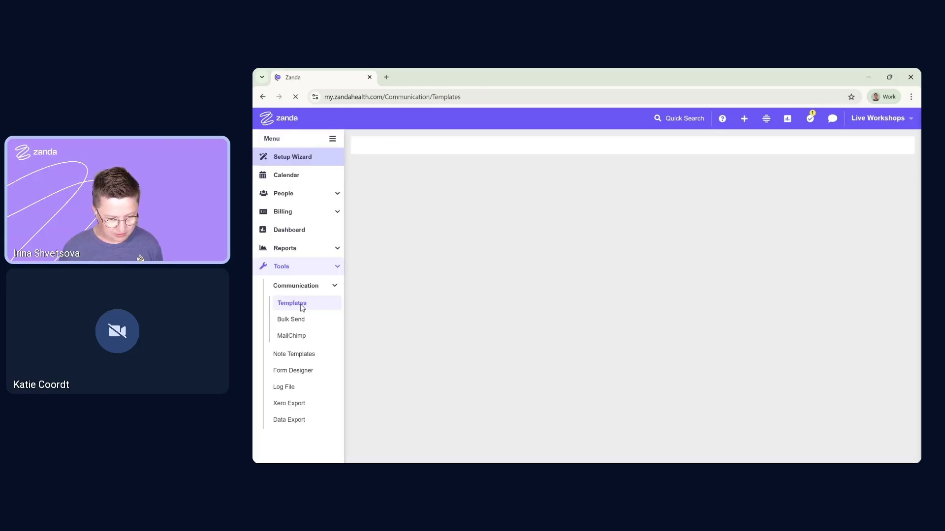
pyautogui.scroll(-15, 407, 340)
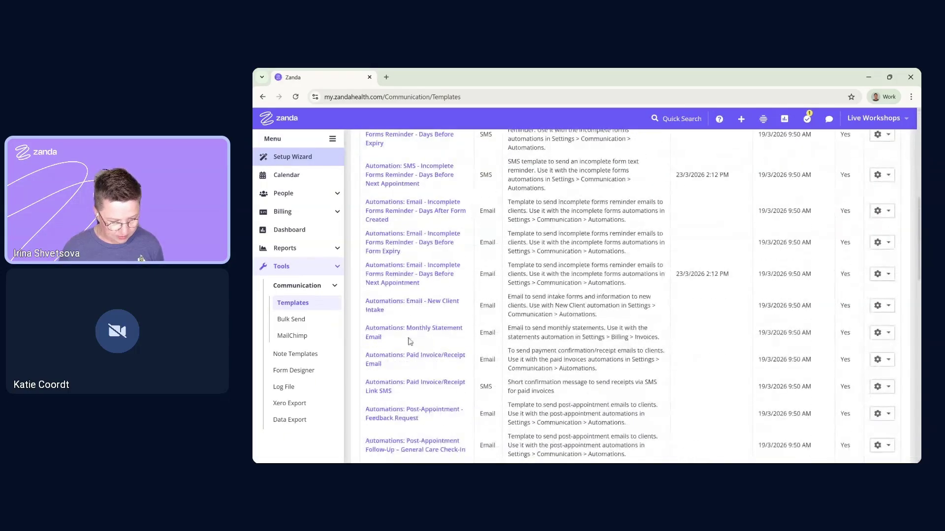
pyautogui.scroll(-10, 407, 338)
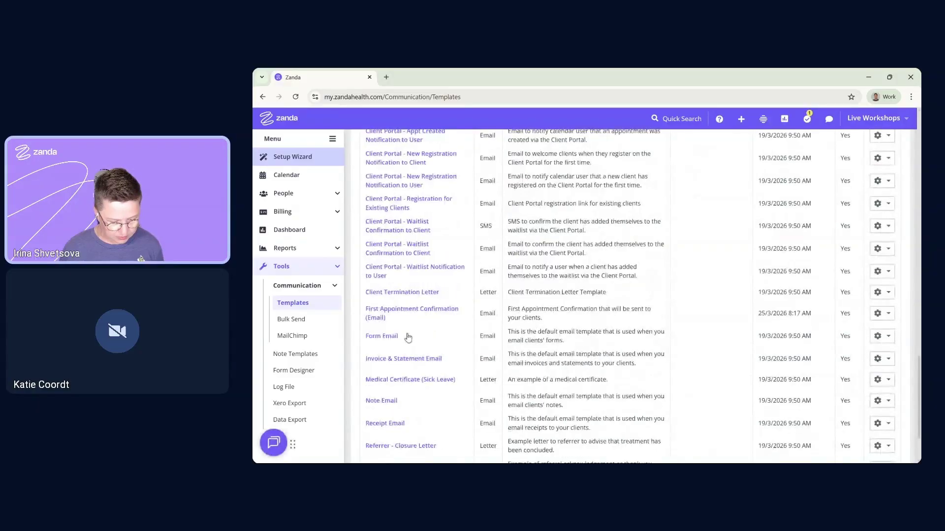
pyautogui.scroll(-1, 408, 337)
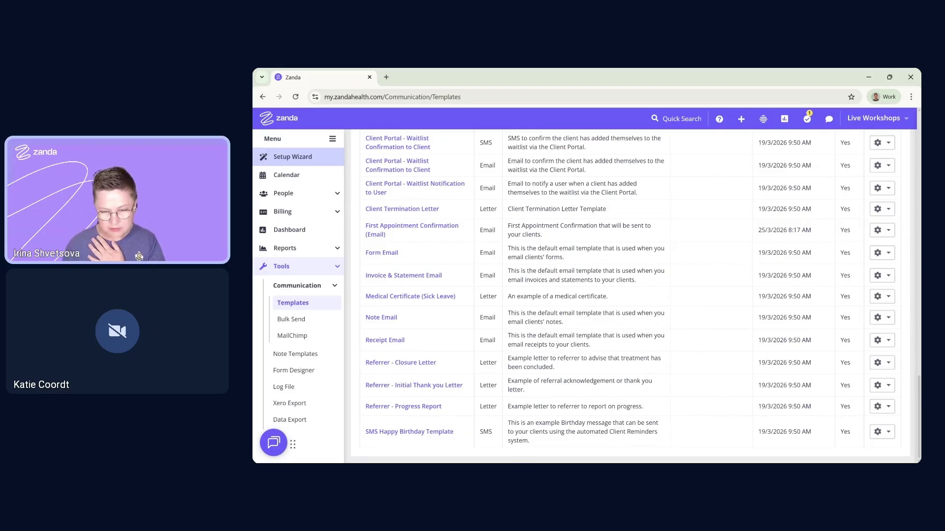
pyautogui.scroll(15, 640, 309)
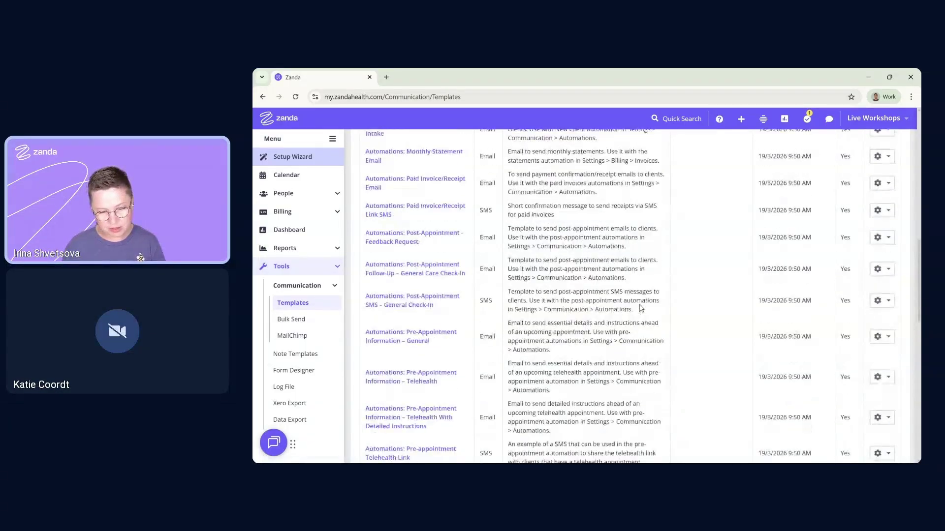
pyautogui.scroll(10, 641, 308)
pyautogui.scroll(1, 641, 308)
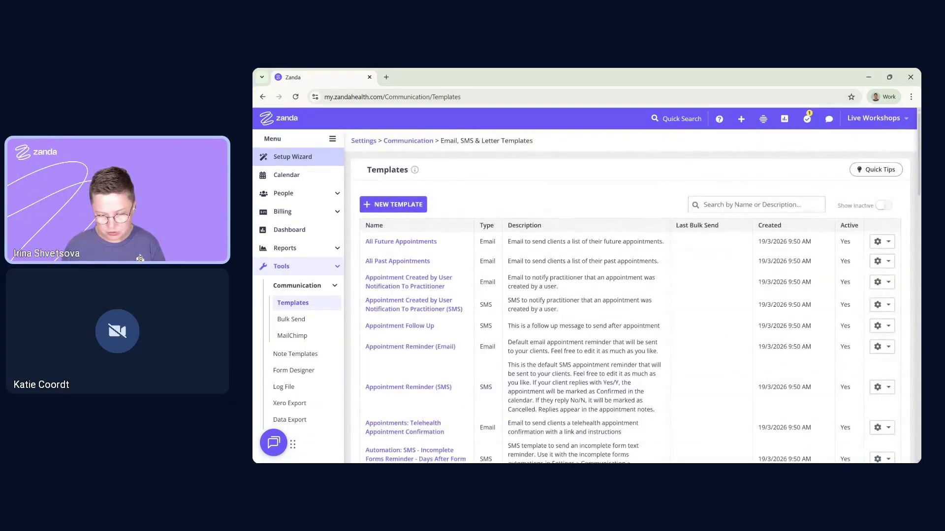
# Step: Search the templates for "incomplete", review the {IncompleteForm} code in the Days Before Next Appointment email reminder, and save that template
pyautogui.click(733, 206)
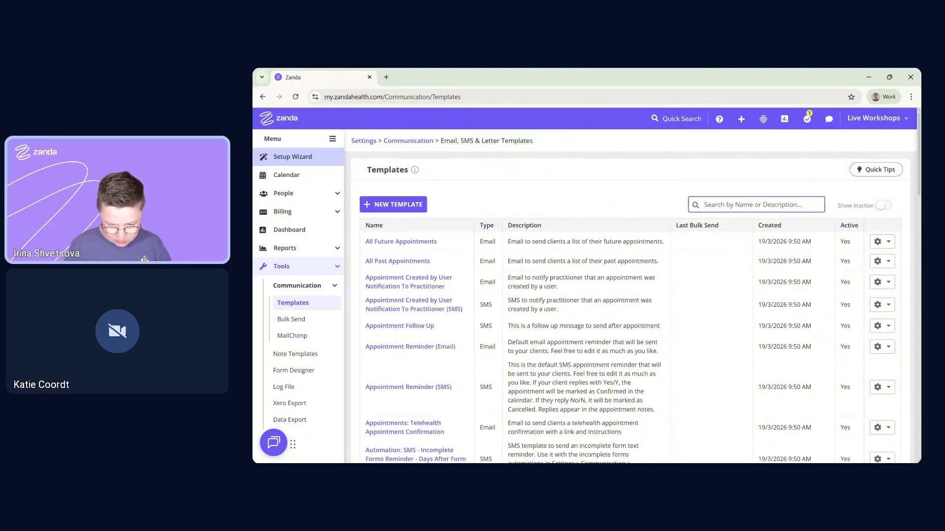
pyautogui.write('incomplete')
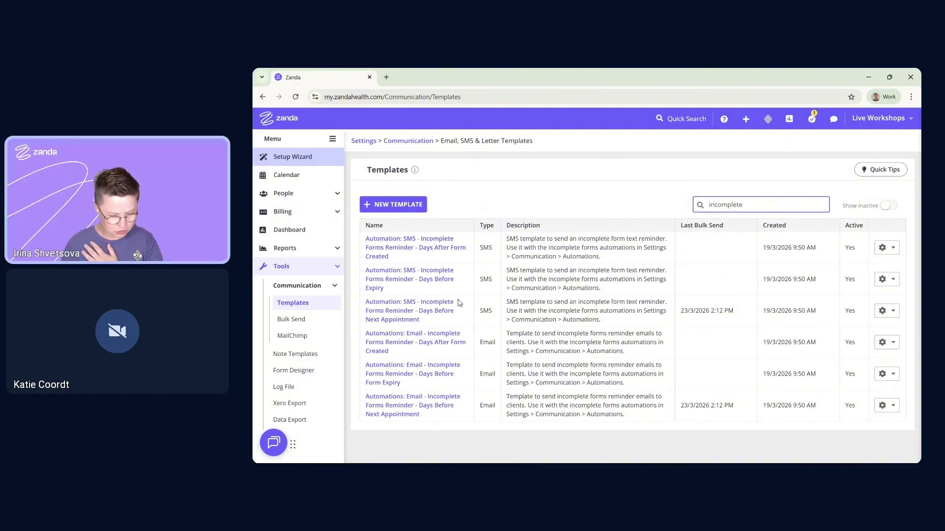
pyautogui.click(442, 409)
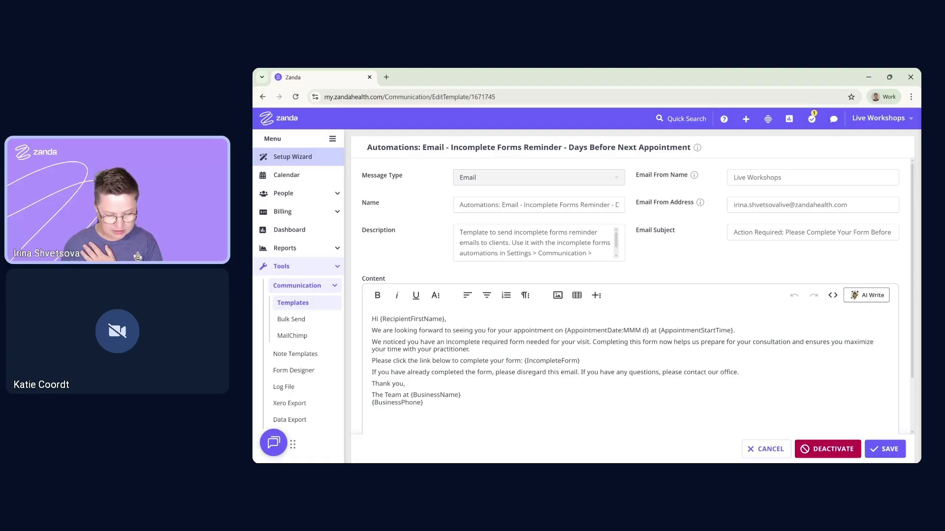
pyautogui.moveTo(524, 361); pyautogui.dragTo(579, 360)
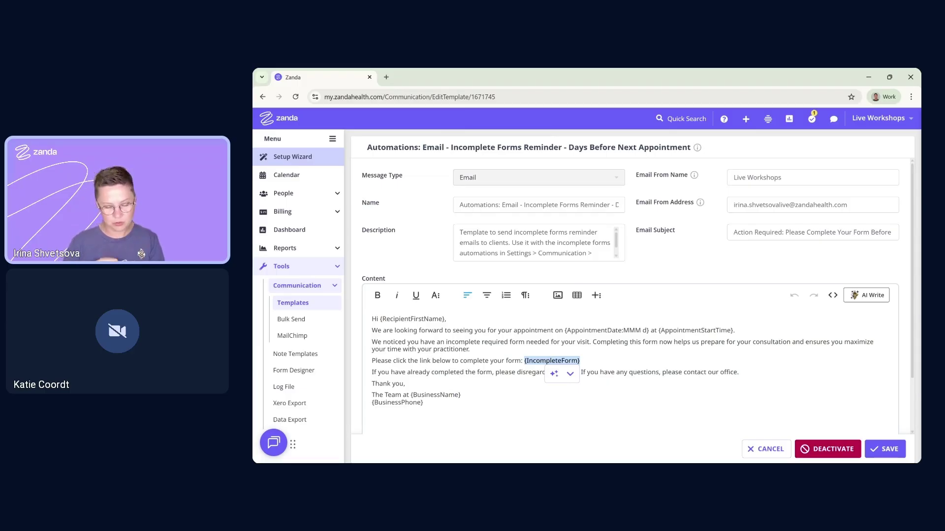
pyautogui.click(893, 451)
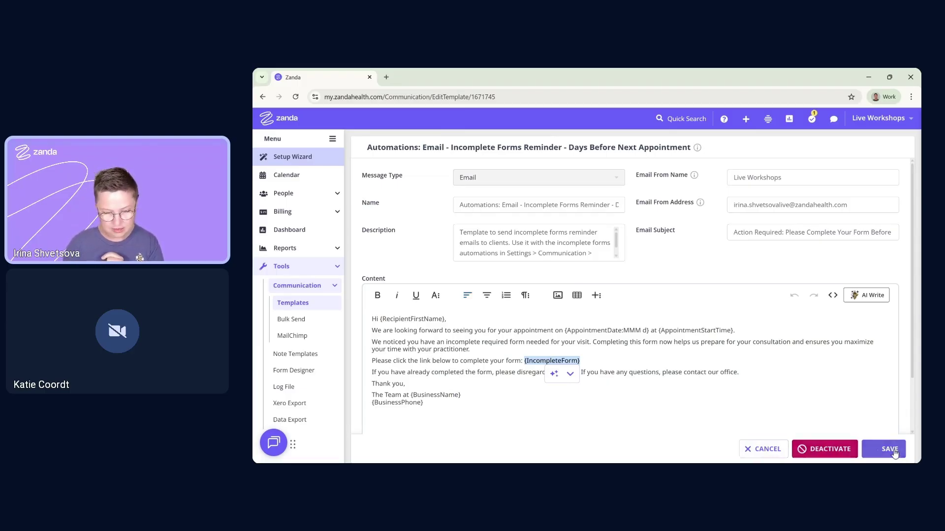
# Step: Search the templates for "incompl" and examine the {IncompleteForm} code in the SMS reminder for Days Before Next Appointment
pyautogui.click(288, 309)
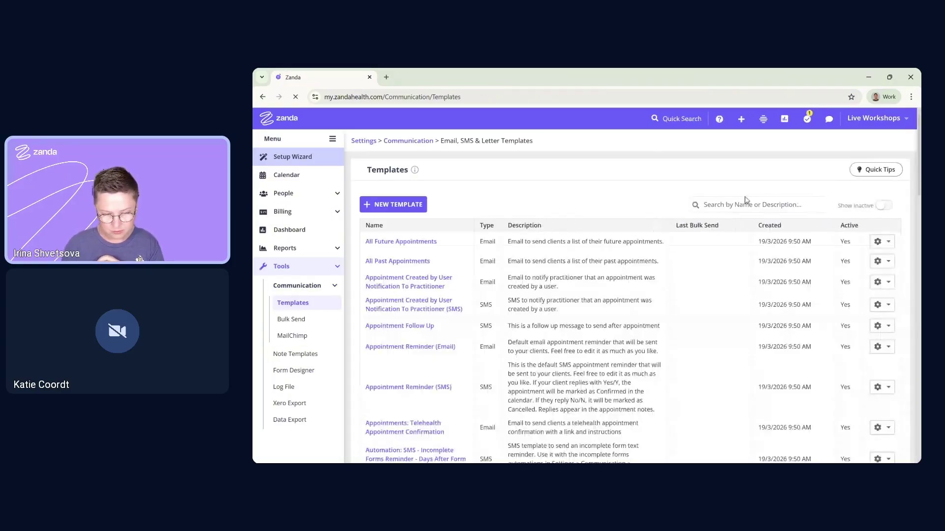
pyautogui.click(746, 203)
pyautogui.write('in')
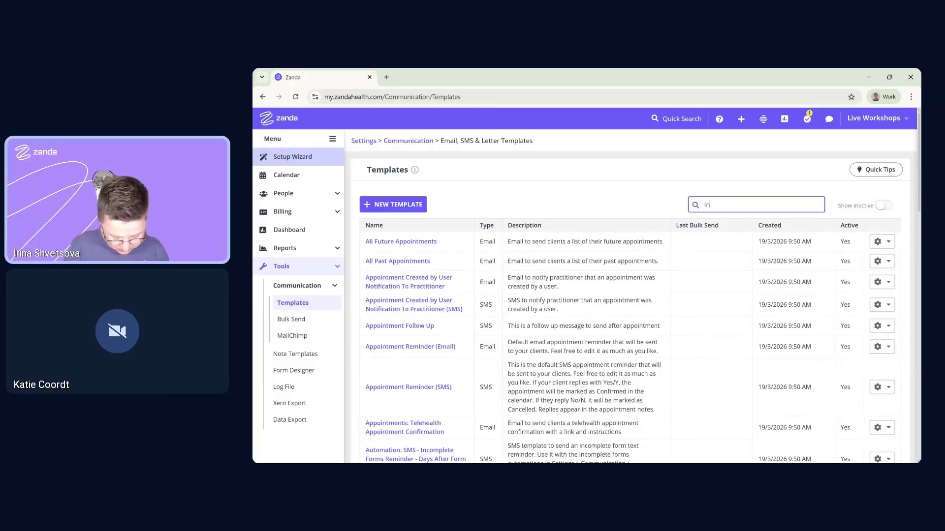
pyautogui.write('complr')
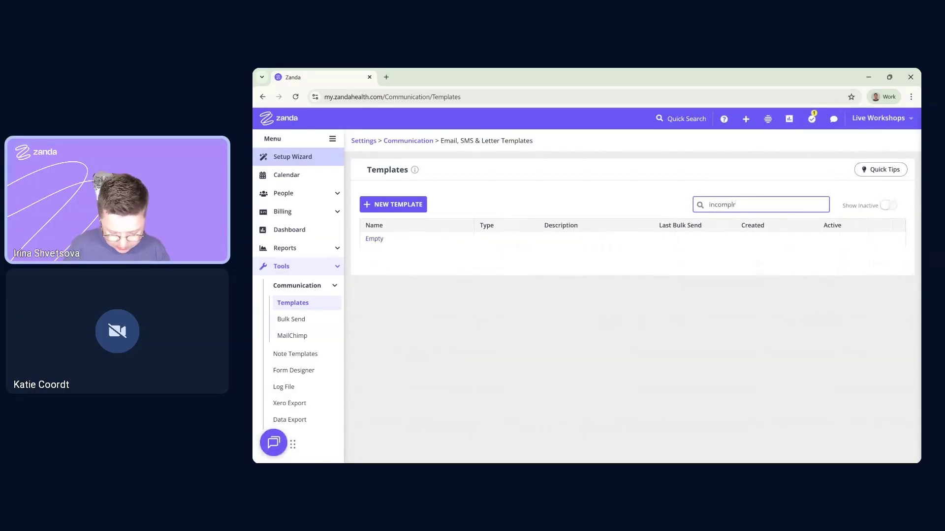
pyautogui.press('BackSpace')
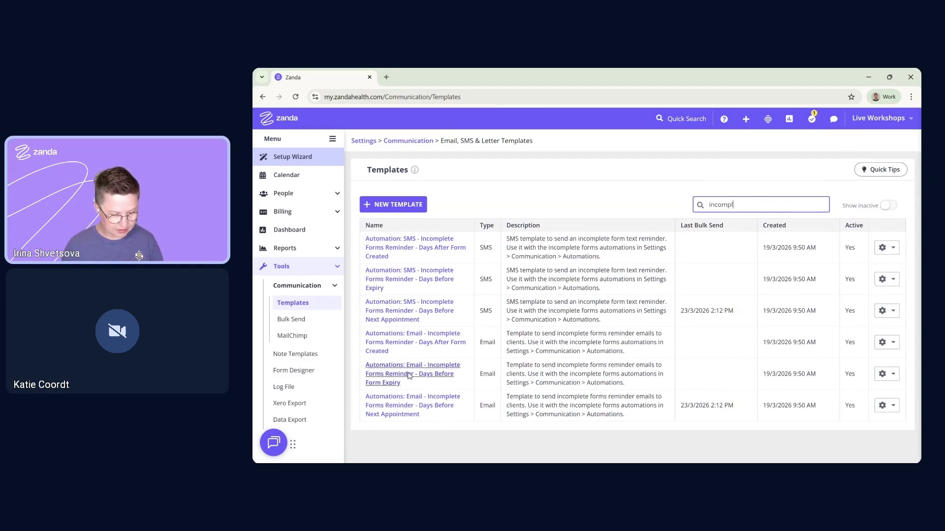
pyautogui.click(425, 317)
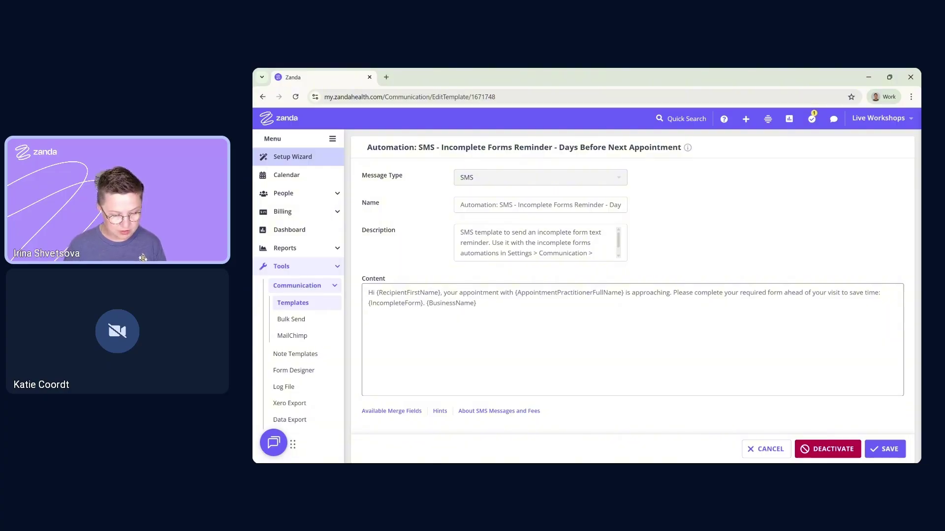
pyautogui.moveTo(423, 303); pyautogui.dragTo(357, 309)
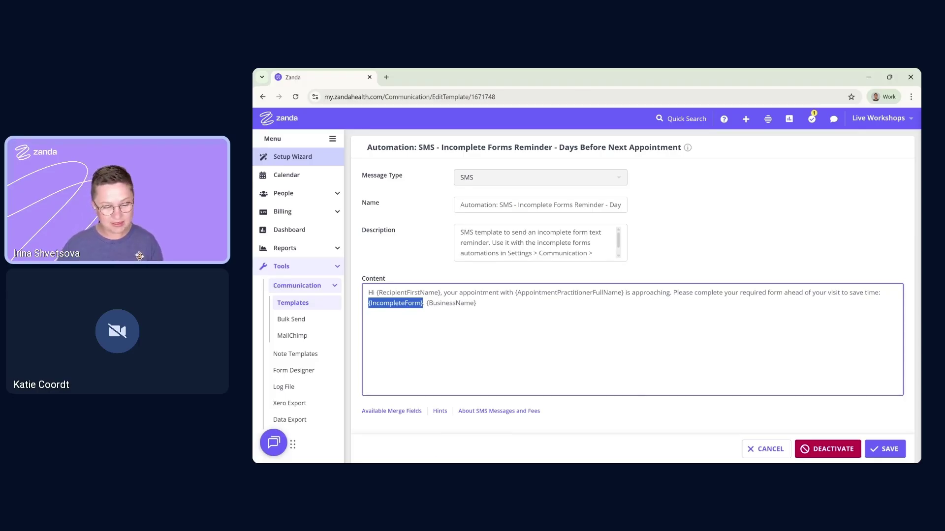
# Step: Open the Appointment Reminder (SMS) template and append the New Client Intake Form link code {OnlineForm:15} to its text
pyautogui.click(314, 308)
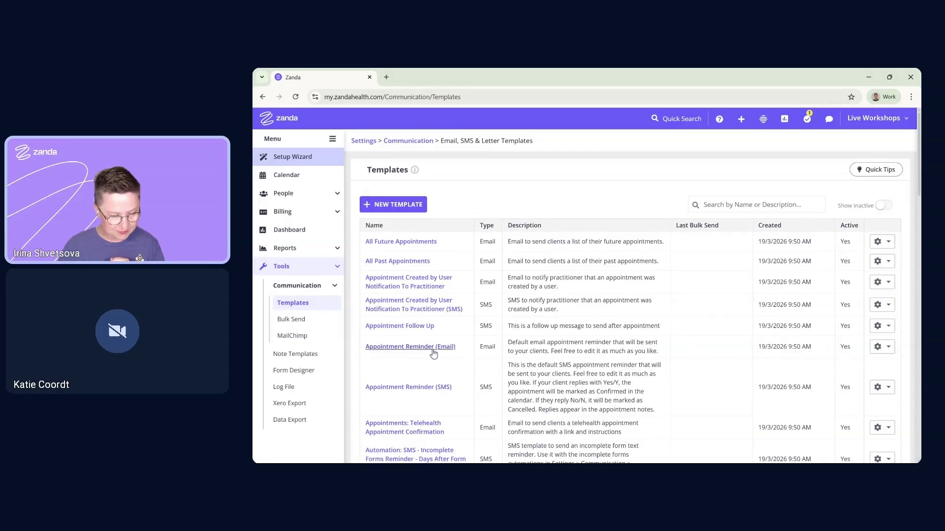
pyautogui.scroll(-1, 408, 387)
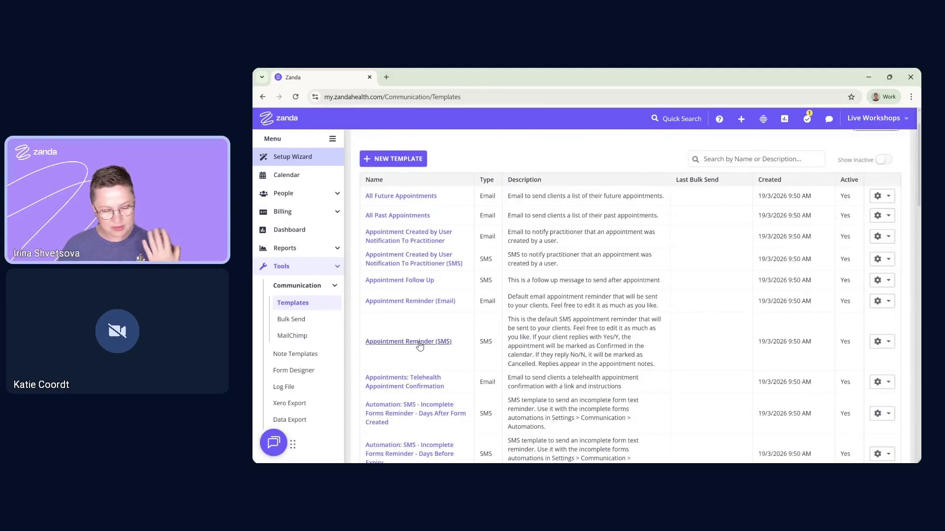
pyautogui.click(418, 343)
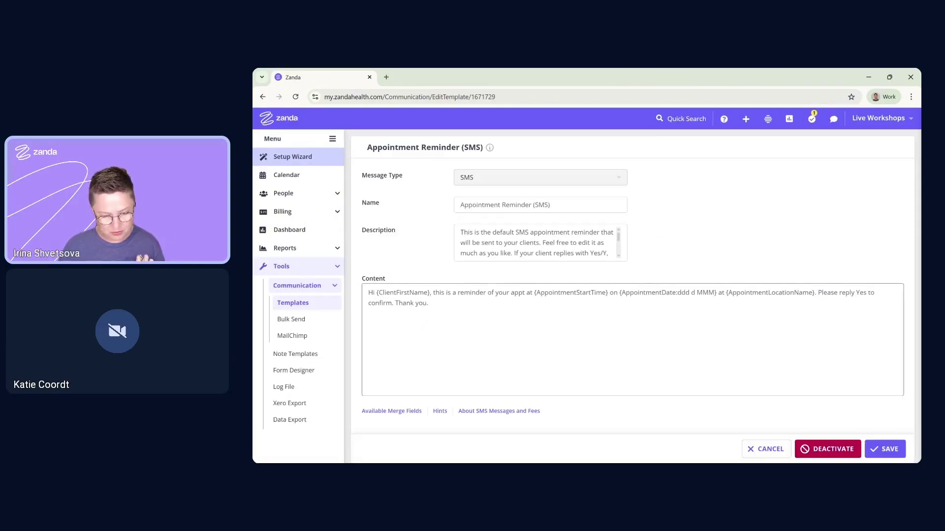
pyautogui.click(406, 413)
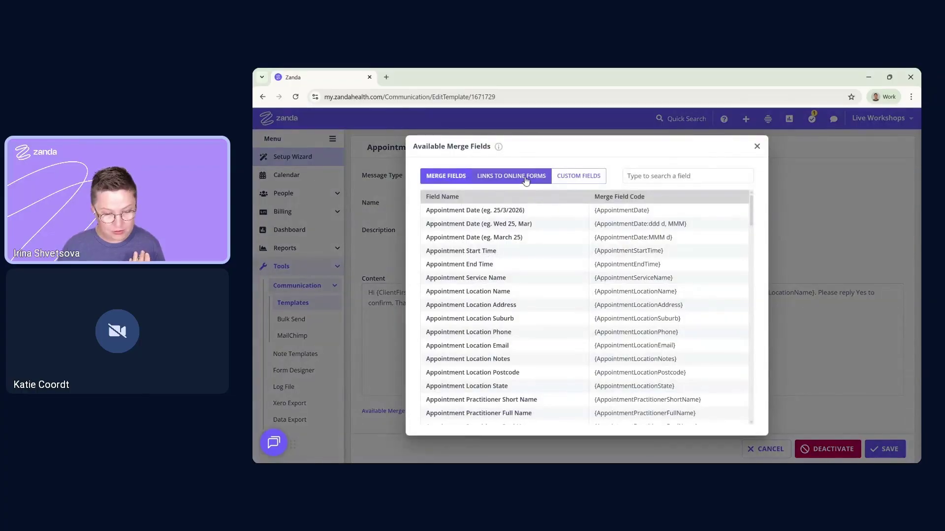
pyautogui.click(525, 180)
pyautogui.click(634, 317)
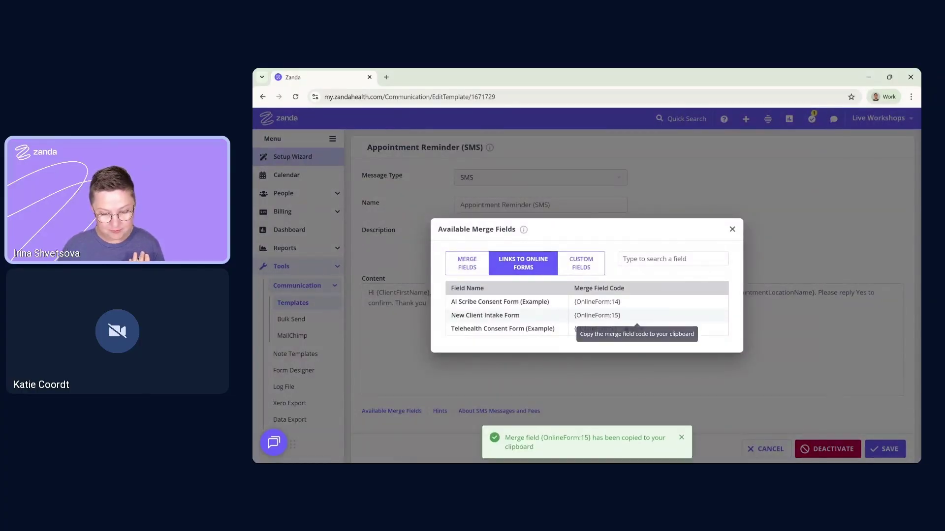
pyautogui.click(547, 371)
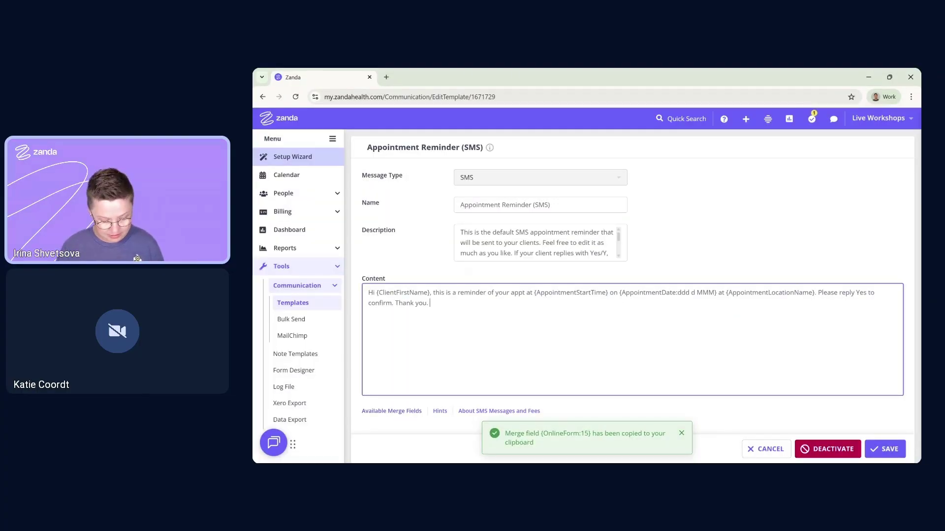
pyautogui.write('{OnlineForm:15}')
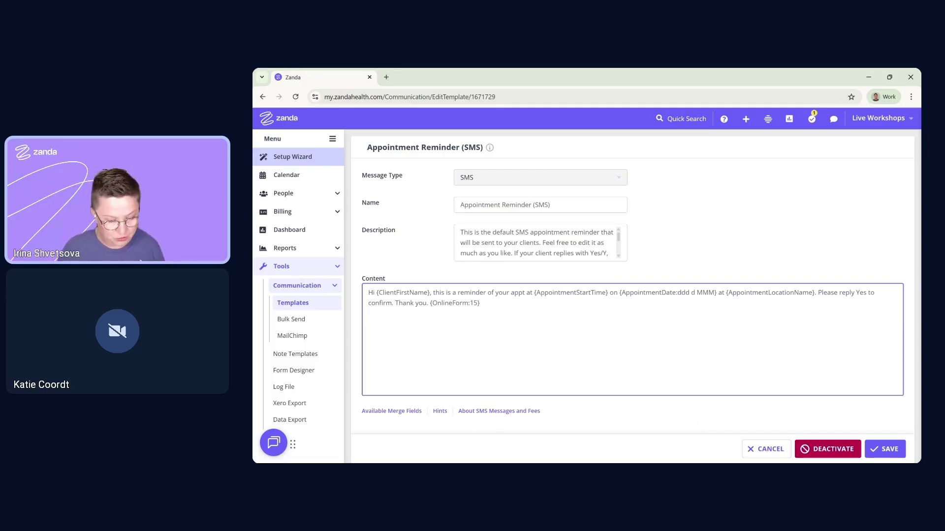
# Step: Remove the {OnlineForm:15} code from the end of the SMS text and save the template
pyautogui.hotkey('shift', 'Left')
pyautogui.hotkey('shift', 'Left')
pyautogui.hotkey('shift', 'Left')
pyautogui.hotkey('shift', 'Left')
pyautogui.hotkey('shift', 'Left')
pyautogui.hotkey('shift', 'Left')
pyautogui.hotkey('shift', 'Left')
pyautogui.hotkey('shift', 'Left')
pyautogui.hotkey('shift', 'Left')
pyautogui.hotkey('shift', 'Left')
pyautogui.hotkey('shift', 'Left')
pyautogui.hotkey('shift', 'Left')
pyautogui.hotkey('shift', 'Left')
pyautogui.hotkey('shift', 'Left')
pyautogui.hotkey('shift', 'Left')
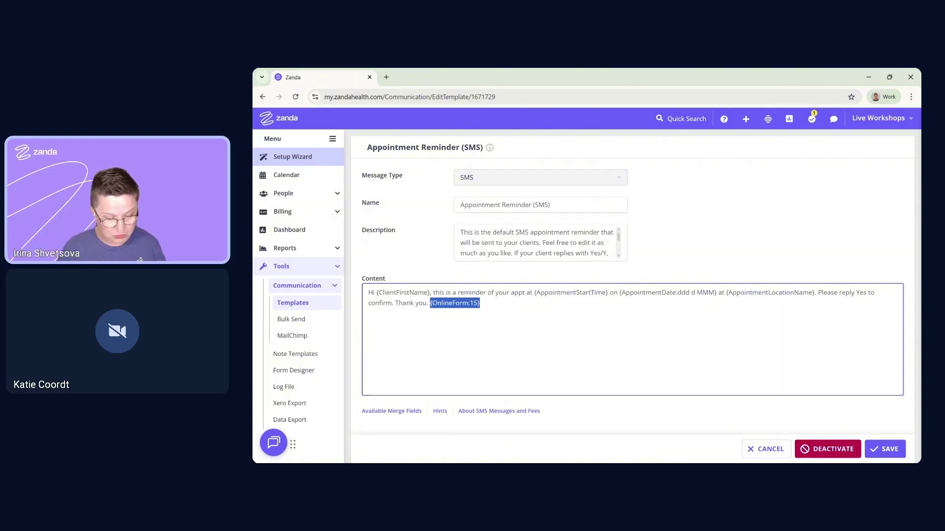
pyautogui.press('BackSpace')
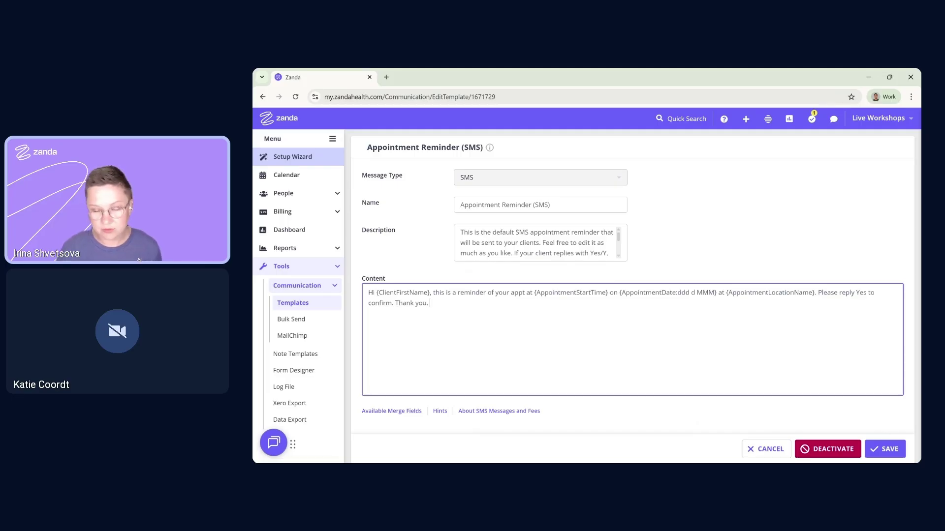
pyautogui.click(883, 449)
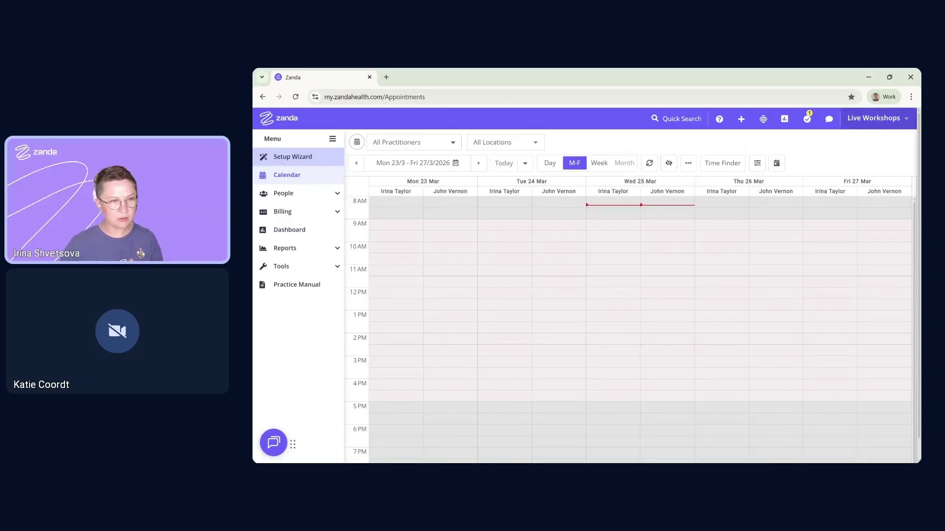
# Step: Open the appointment reminders configuration in the account's communication settings
pyautogui.click(874, 120)
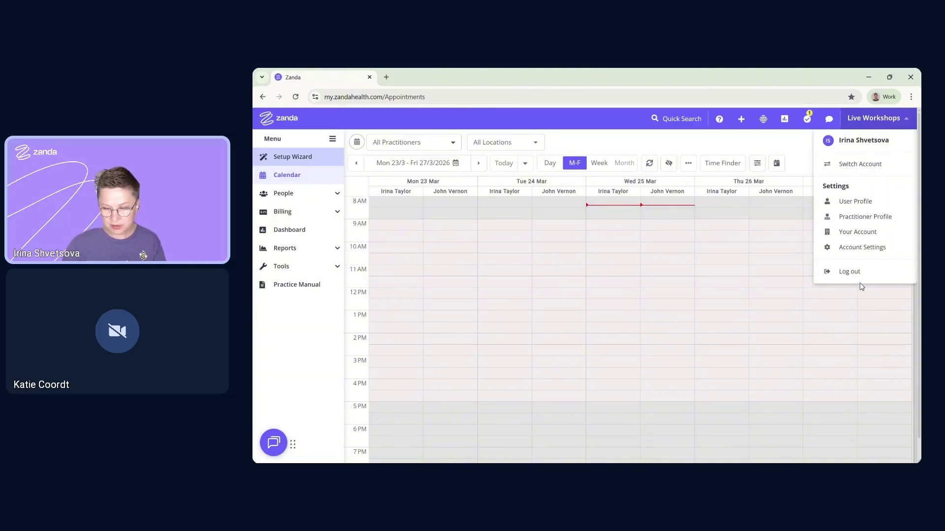
pyautogui.click(859, 249)
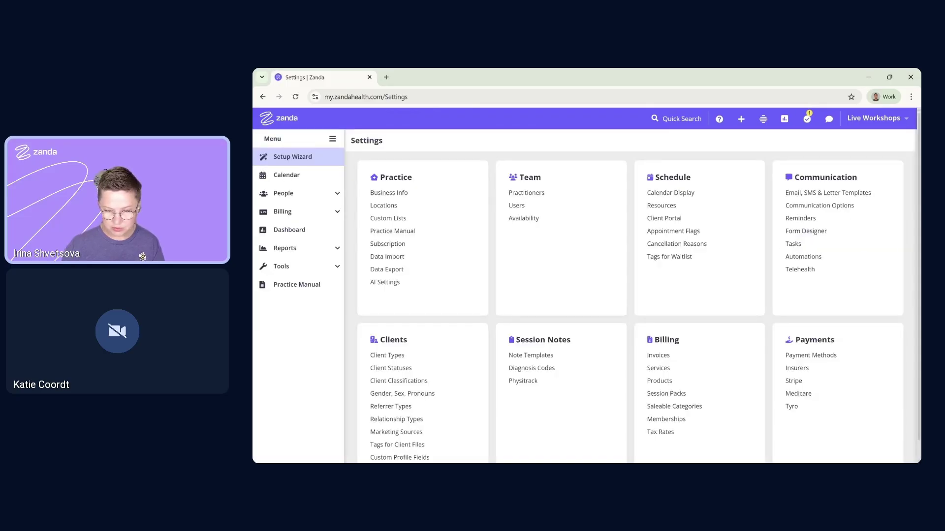
pyautogui.click(805, 220)
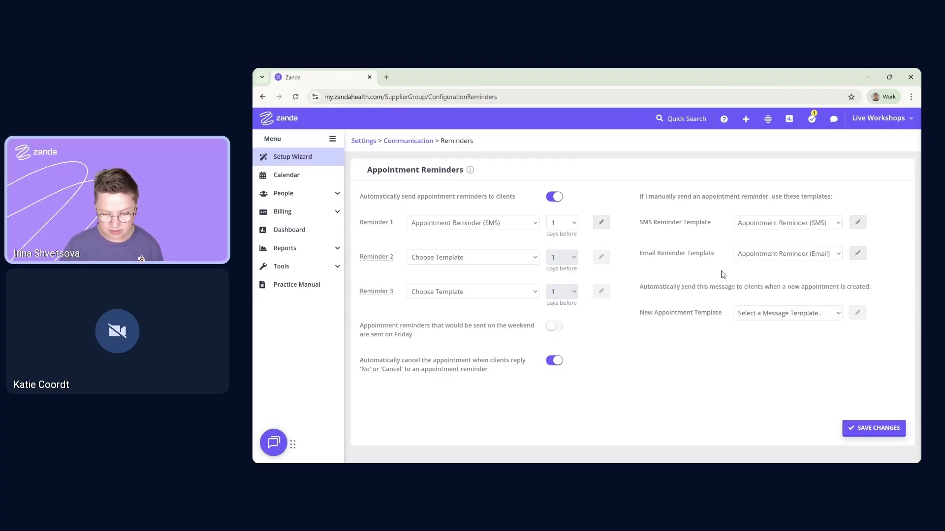
# Step: Choose First Appointment Confirmation as the email template for manual reminders and save, updating all existing clients to use these reminders
pyautogui.click(767, 258)
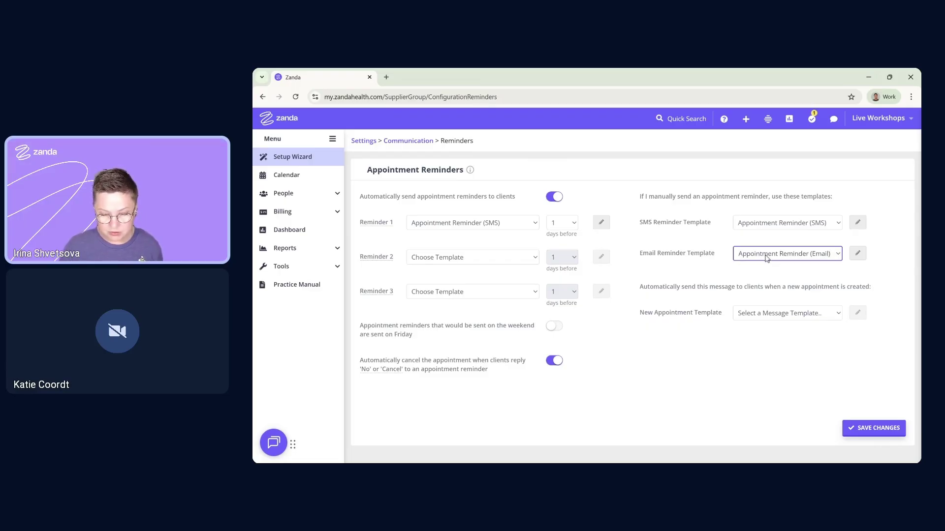
pyautogui.press('Down')
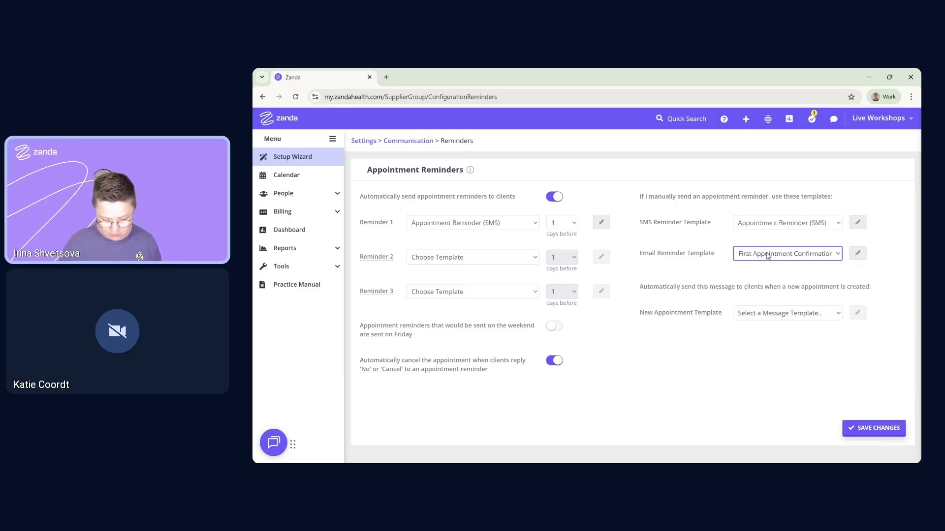
pyautogui.click(872, 267)
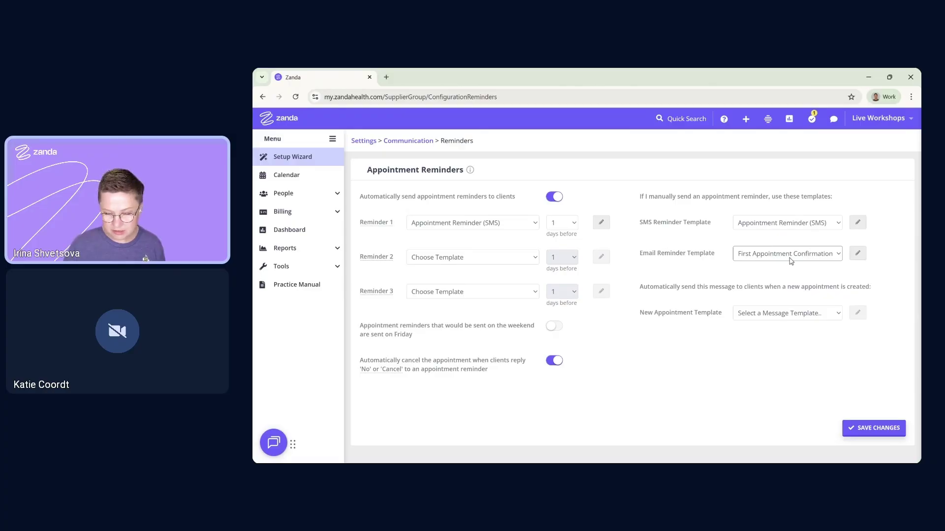
pyautogui.click(856, 430)
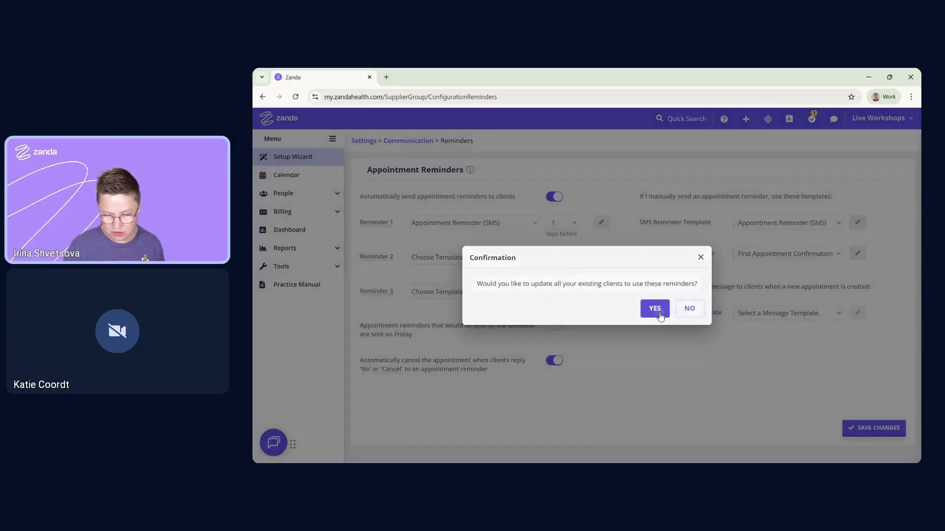
pyautogui.click(659, 310)
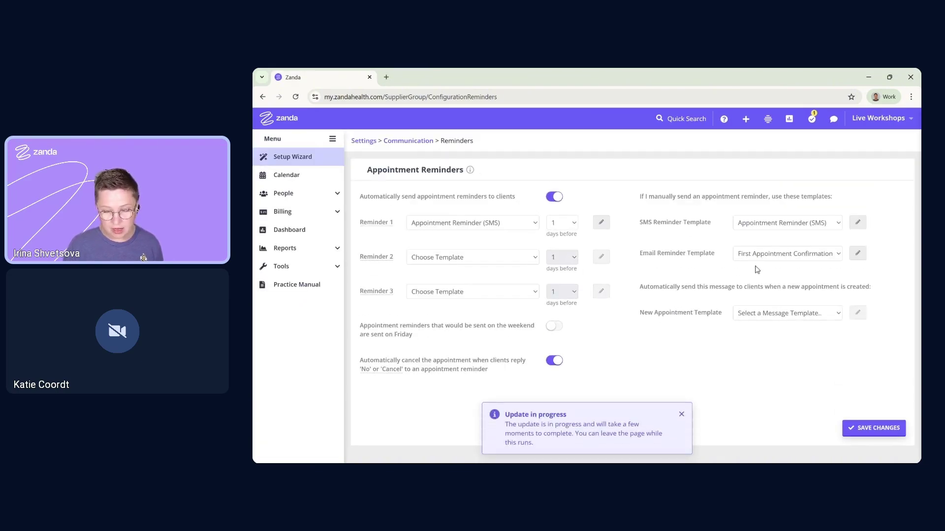
# Step: Open the calendar, start a new appointment on 26/03/2026 at 9:00 AM, and select the existing client by name
pyautogui.click(301, 177)
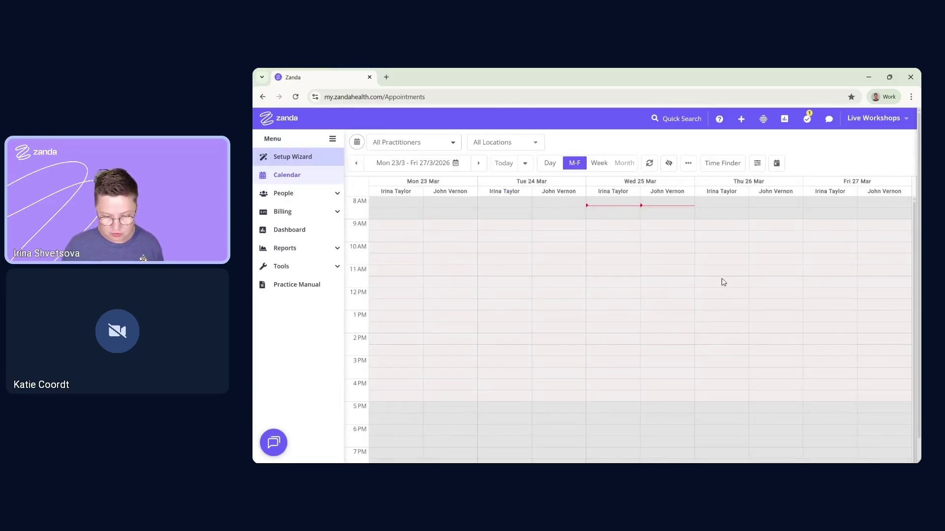
pyautogui.click(725, 234)
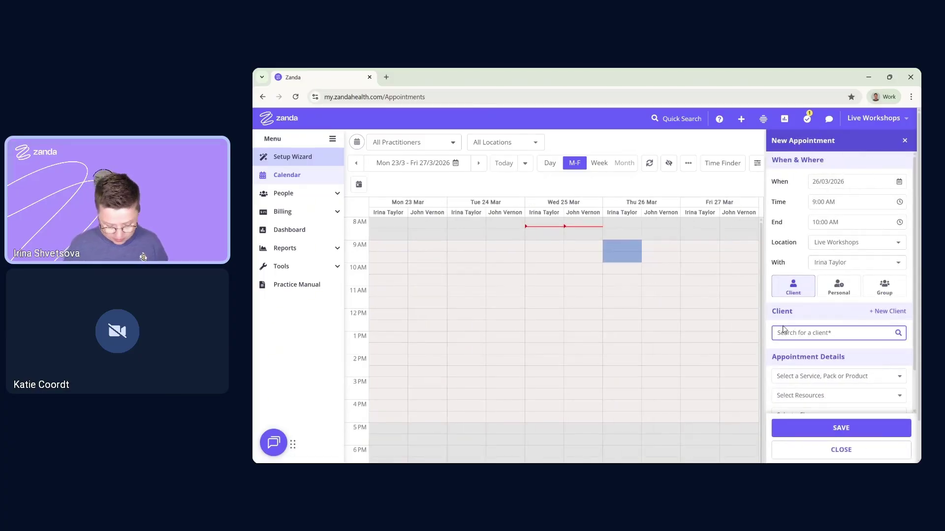
pyautogui.write('sam')
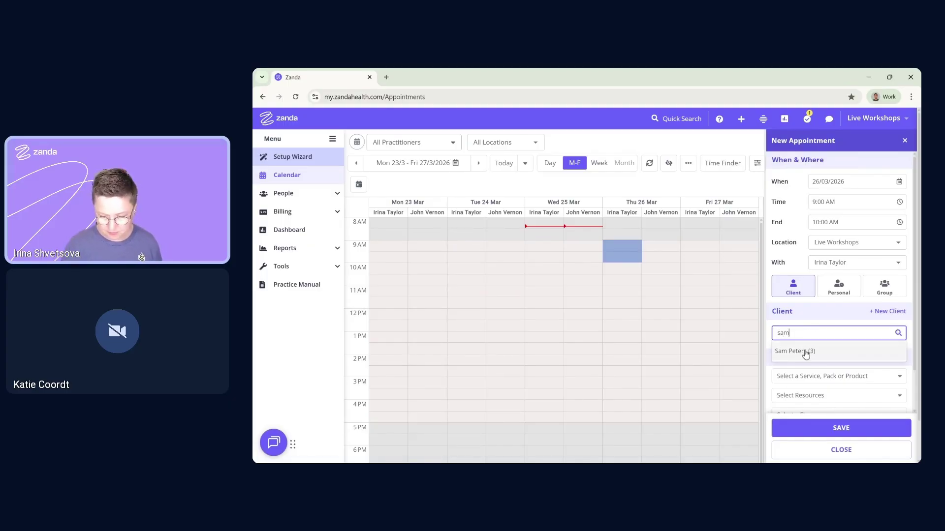
pyautogui.click(805, 352)
pyautogui.scroll(-2, 827, 345)
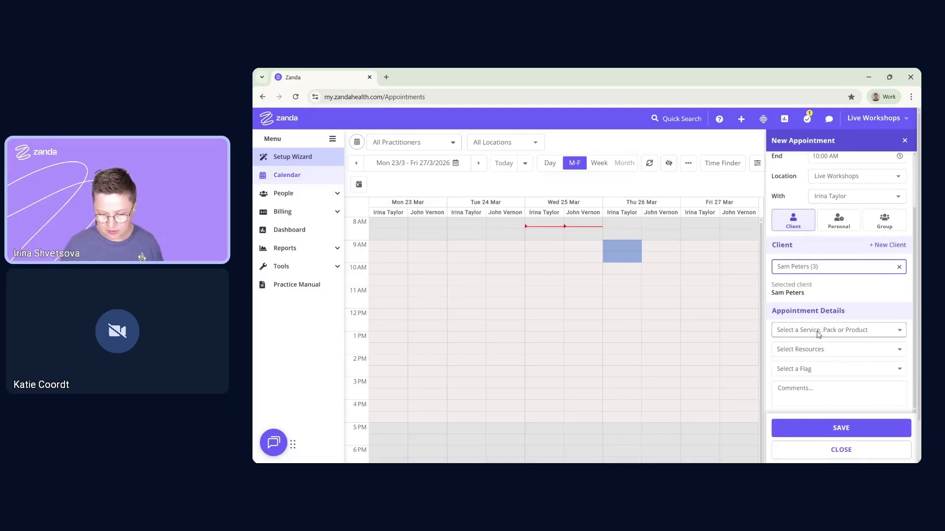
# Step: Set the appointment's service to Initial Consultation and its flag to Initial Appointment, and save it
pyautogui.click(817, 330)
pyautogui.click(807, 210)
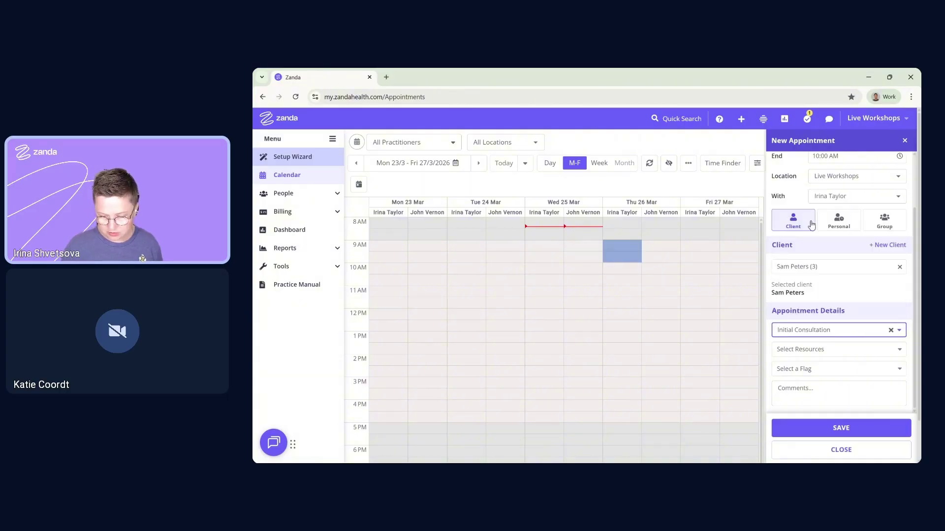
pyautogui.scroll(-1, 809, 315)
pyautogui.click(811, 328)
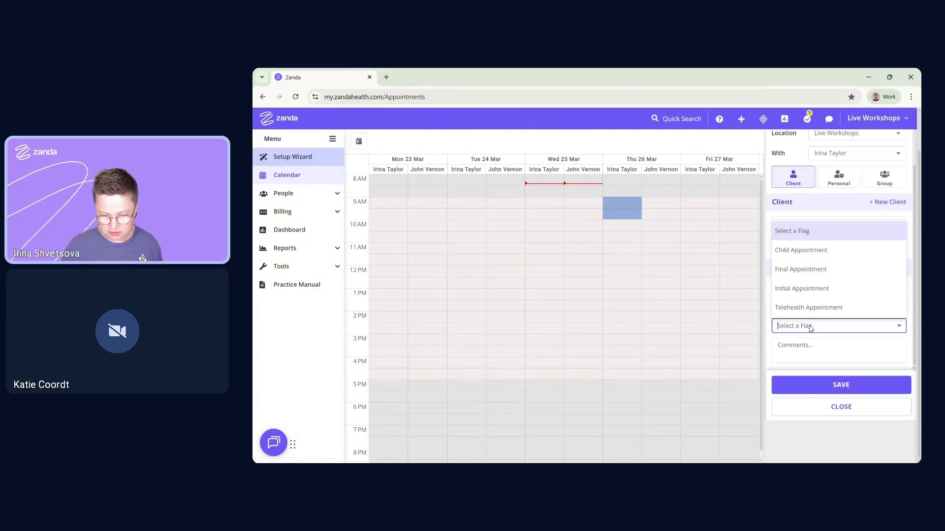
pyautogui.click(808, 289)
pyautogui.click(825, 390)
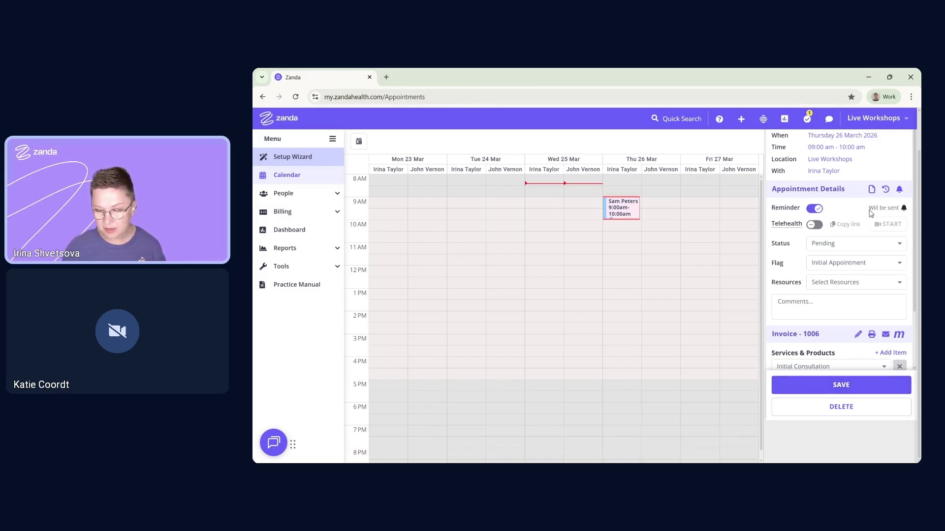
# Step: Send the client a manual email reminder from the saved 26 March appointment's details
pyautogui.click(899, 193)
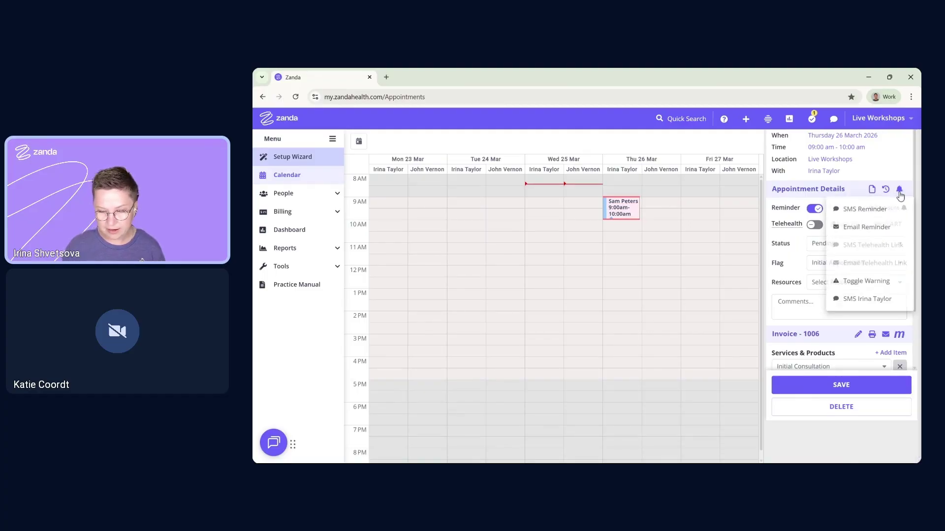
pyautogui.click(866, 227)
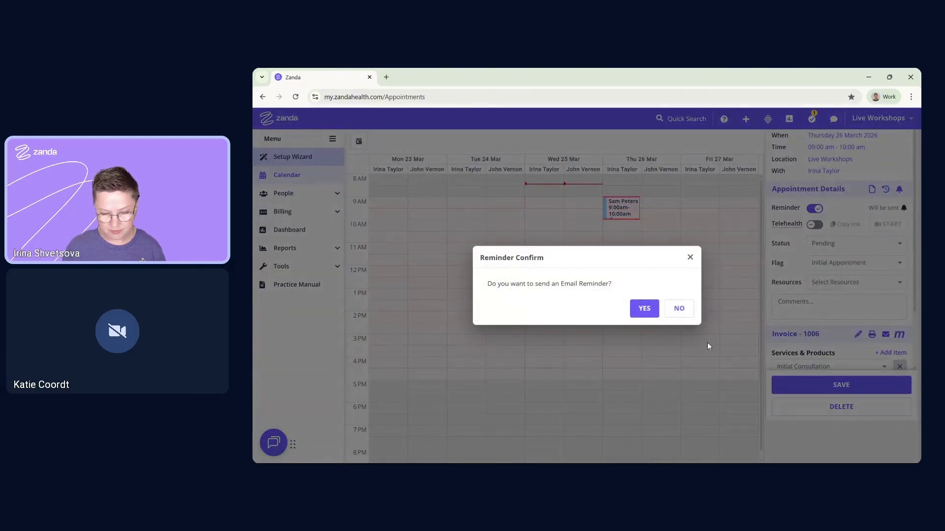
pyautogui.click(645, 308)
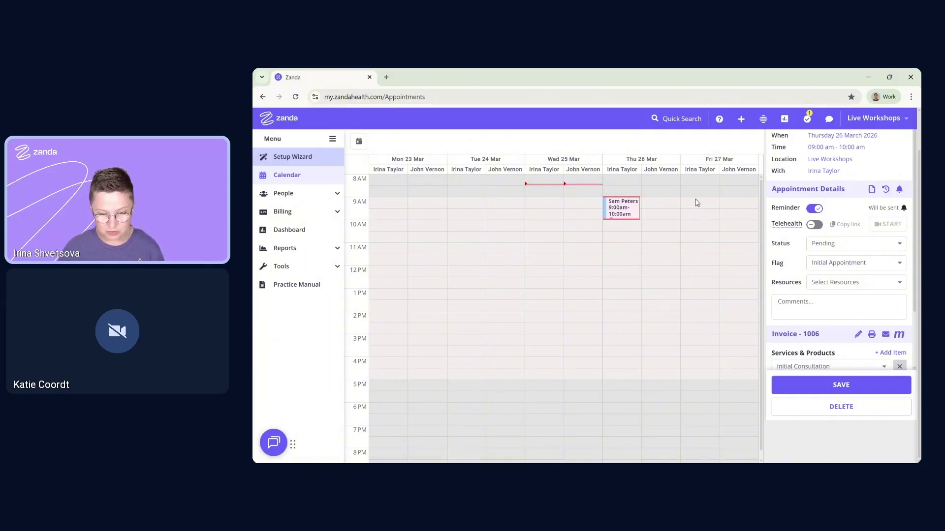
# Step: Start a new appointment on 27/03/2026 from 9:00 to 10:00 AM and select a different existing client by name
pyautogui.moveTo(696, 199); pyautogui.dragTo(696, 219)
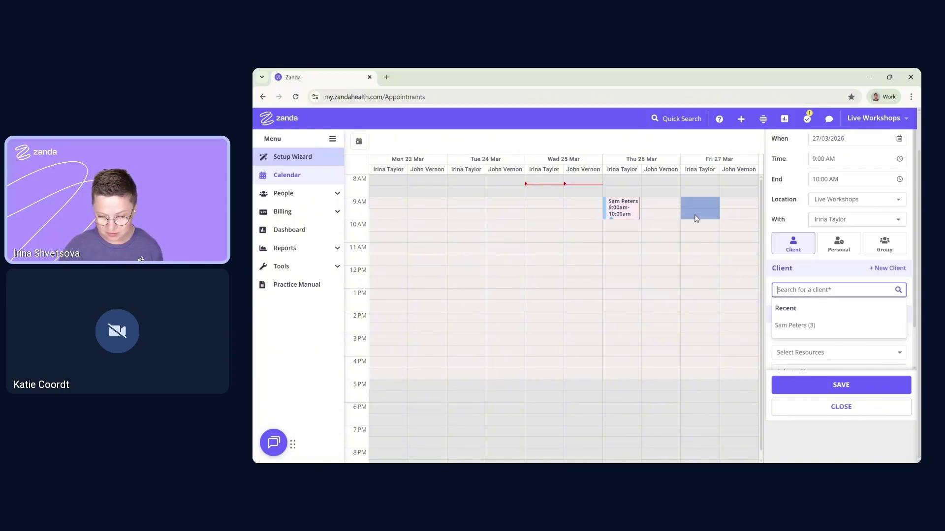
pyautogui.write('l')
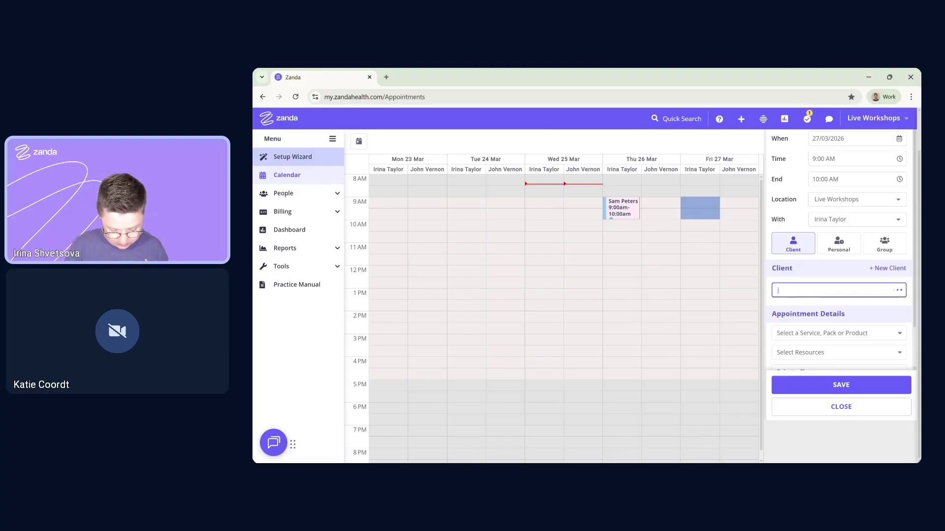
pyautogui.write('o')
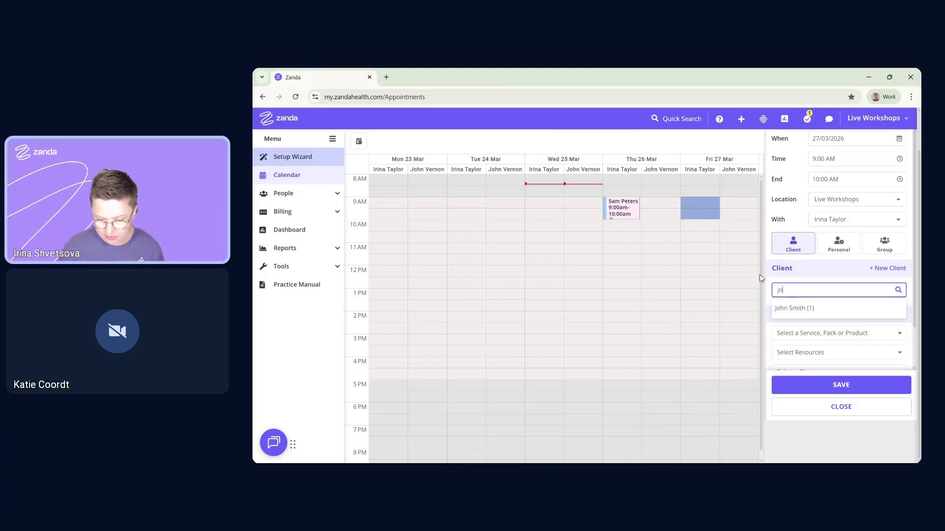
pyautogui.click(796, 310)
# Step: Give the 27 March appointment the Initial Consultation service and the Initial Appointment flag, and save it
pyautogui.click(790, 356)
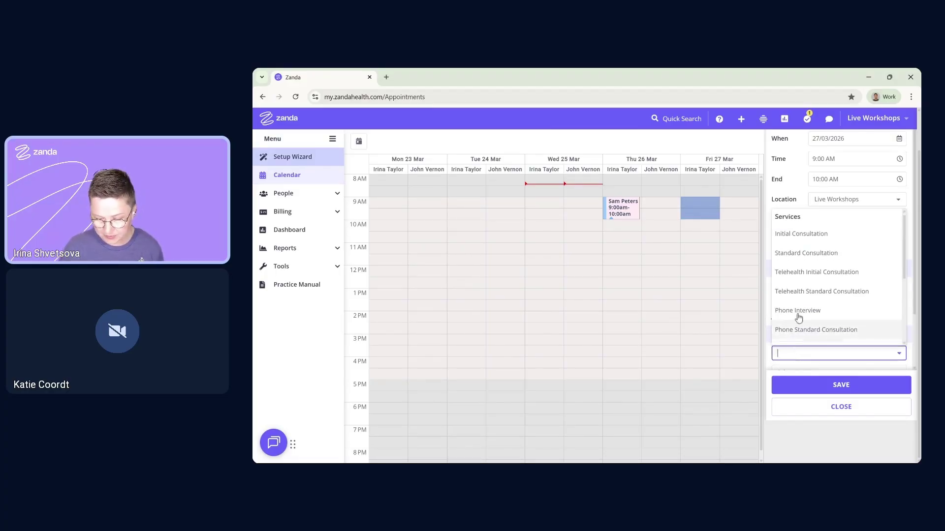
pyautogui.click(797, 238)
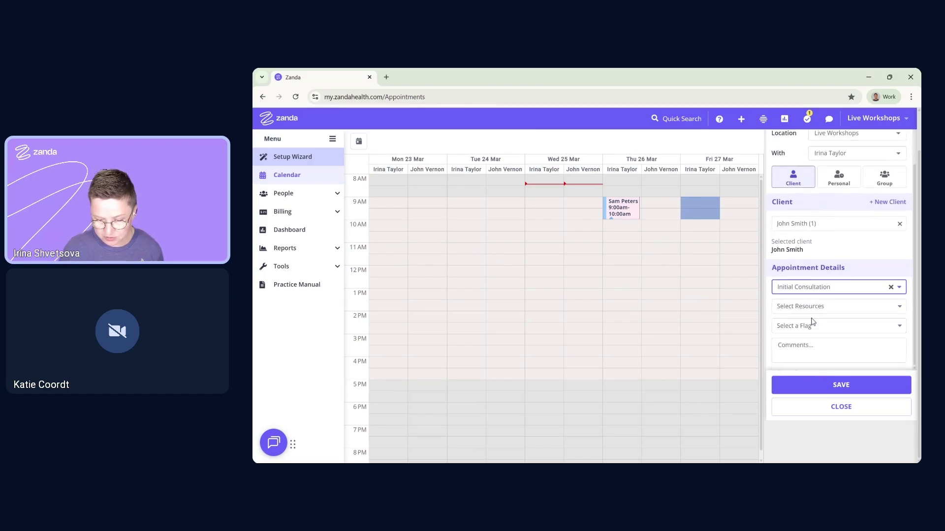
pyautogui.click(809, 326)
pyautogui.click(803, 289)
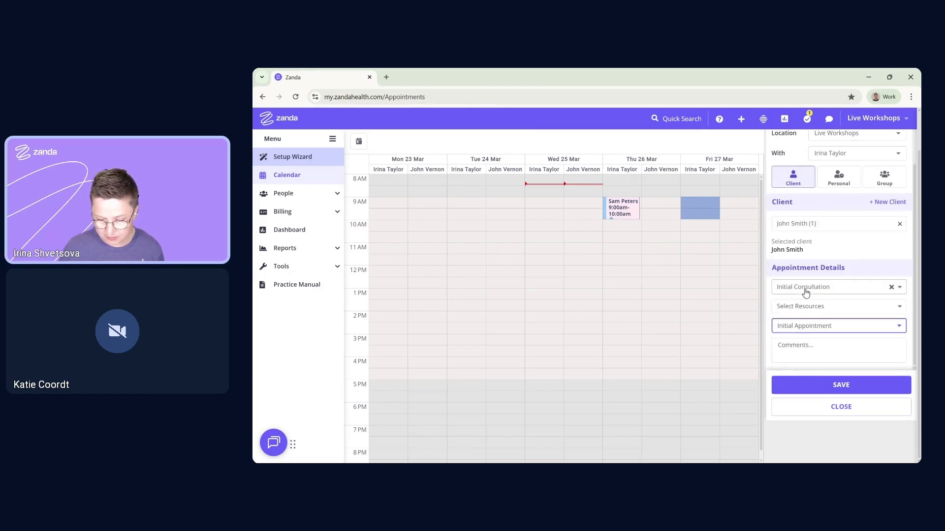
pyautogui.click(826, 388)
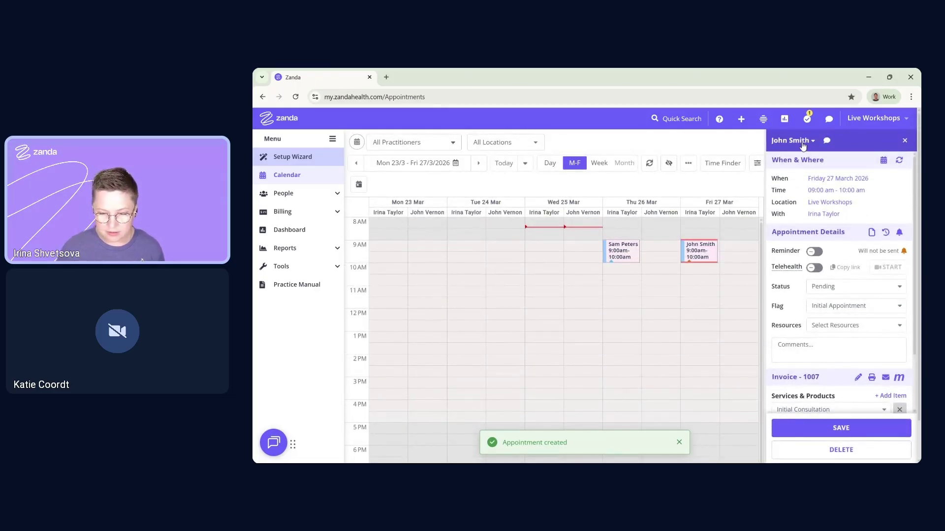
# Step: Start a new email to the 27 March appointment's client and relate it to the 27/3/2026 09:00 AM appointment
pyautogui.click(803, 142)
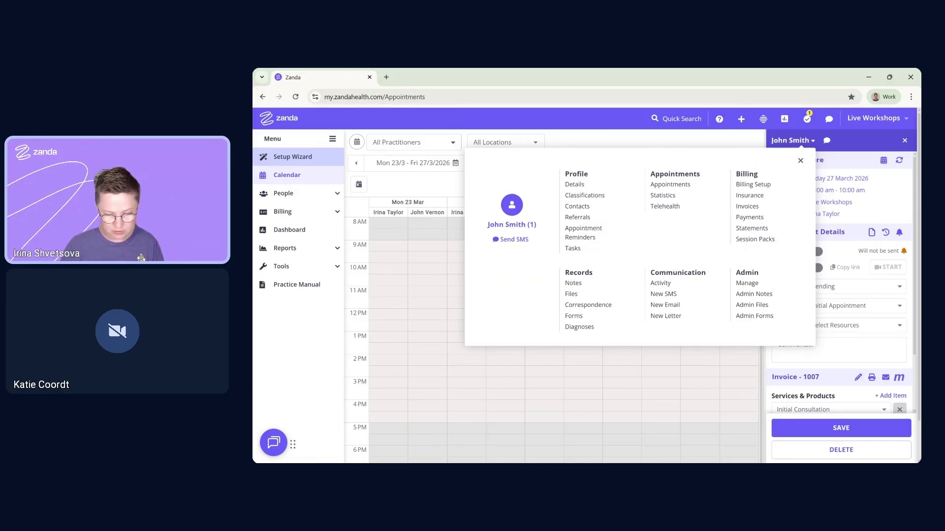
pyautogui.click(668, 306)
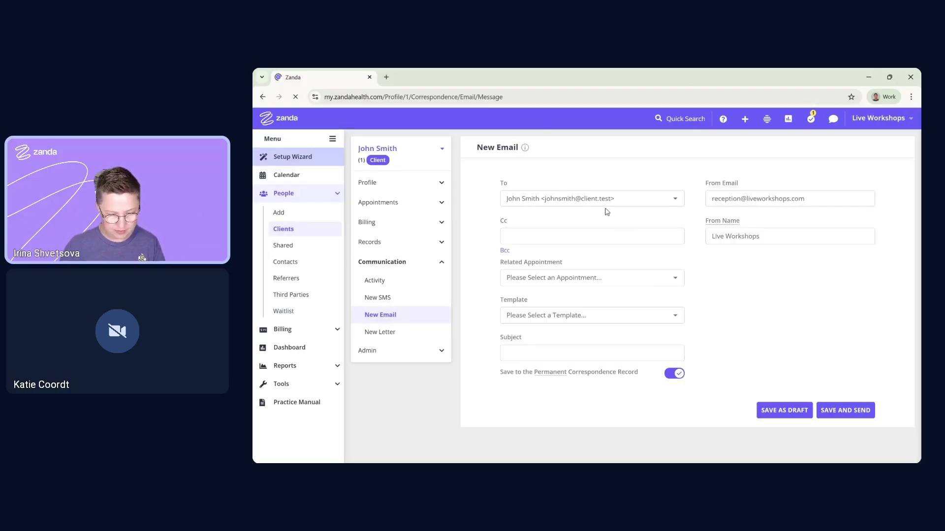
pyautogui.scroll(-1, 597, 218)
pyautogui.click(591, 233)
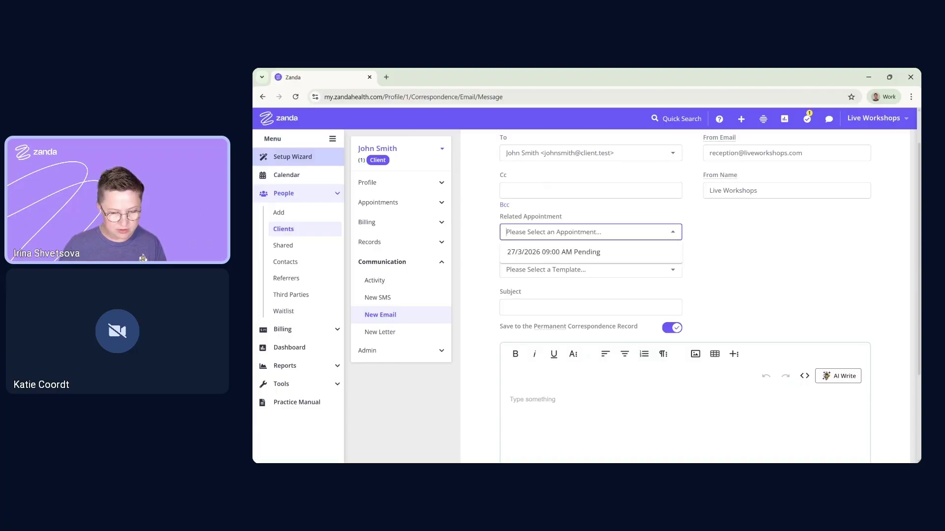
pyautogui.click(553, 252)
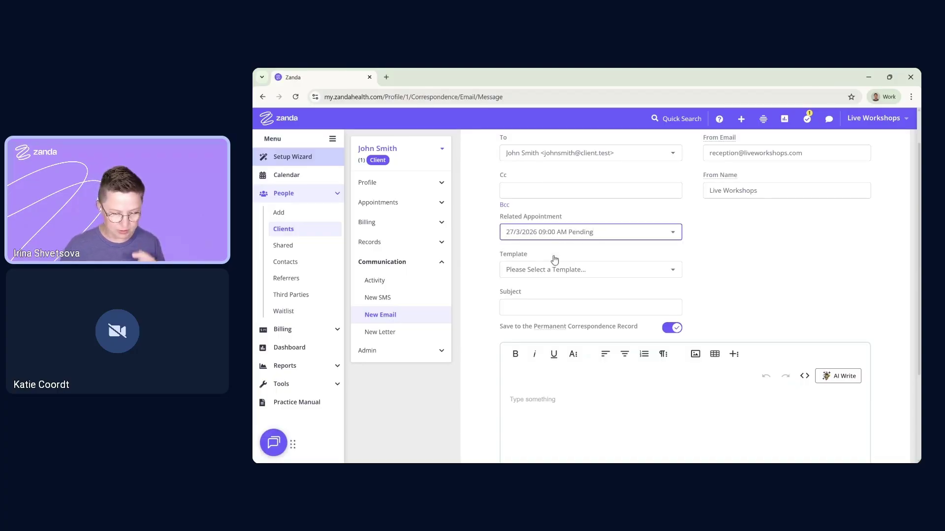
# Step: Fill the email from the First Appointment Confirmation (Email) template, then save and send it
pyautogui.click(555, 269)
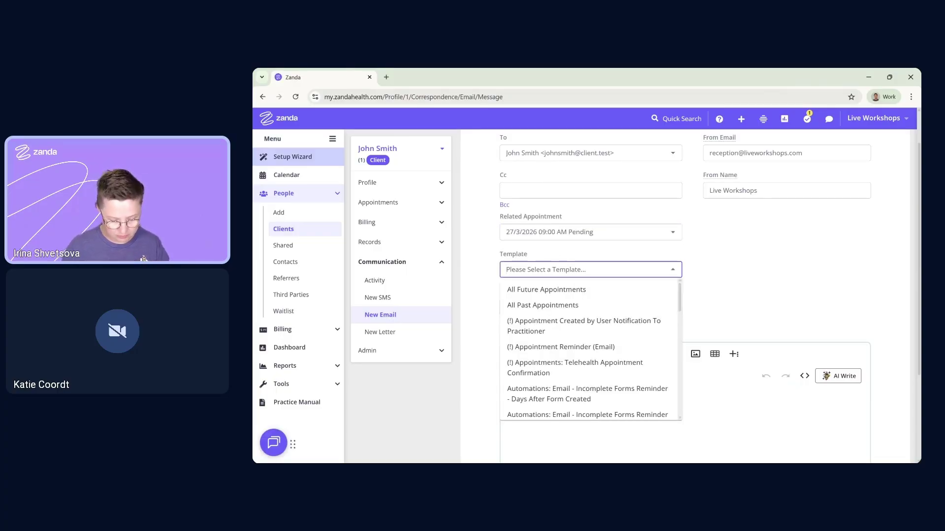
pyautogui.write('fir')
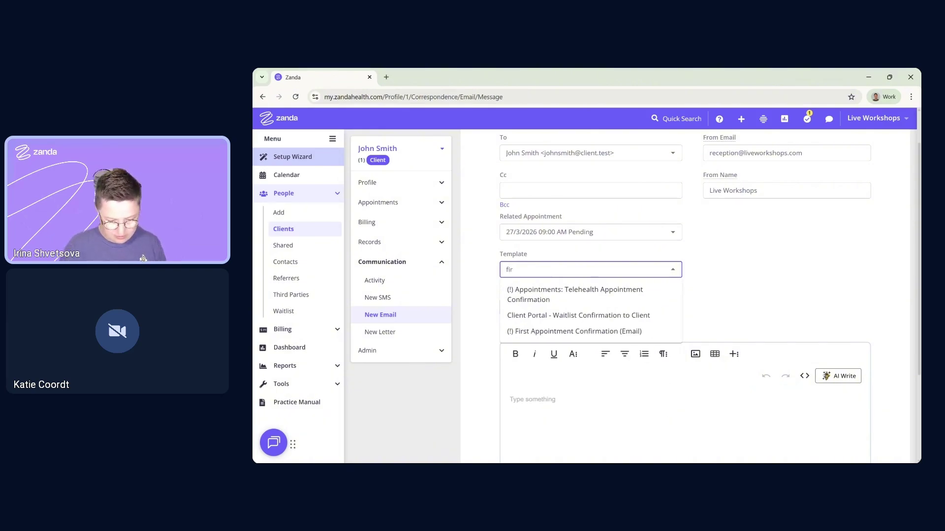
pyautogui.click(575, 331)
pyautogui.scroll(-1, 585, 334)
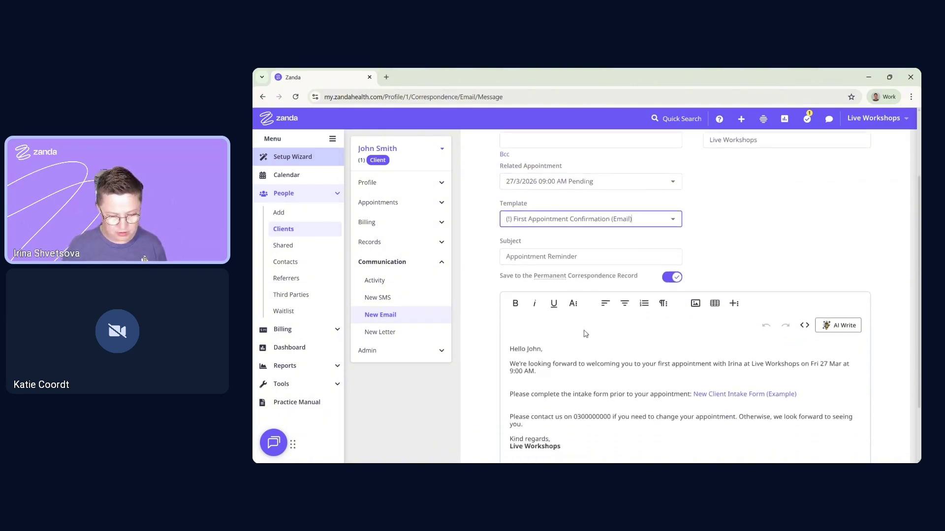
pyautogui.scroll(-2, 585, 333)
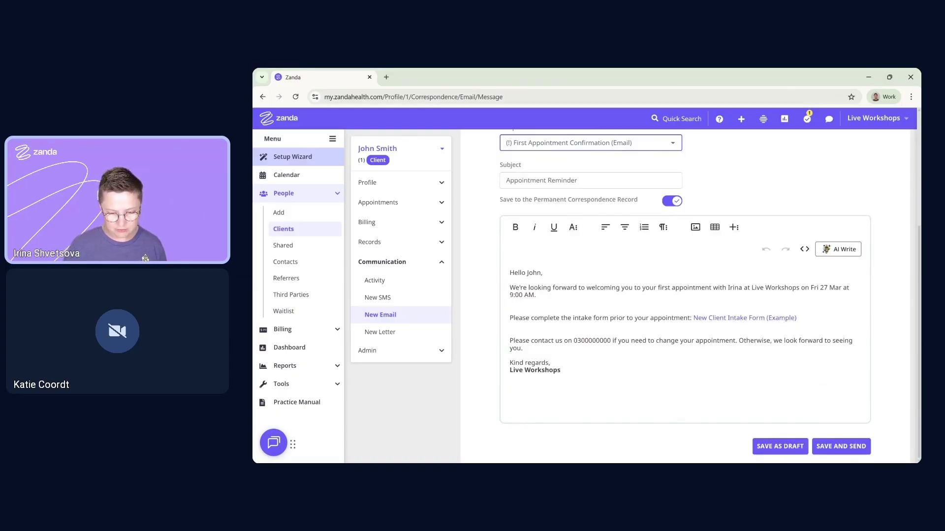
pyautogui.click(840, 453)
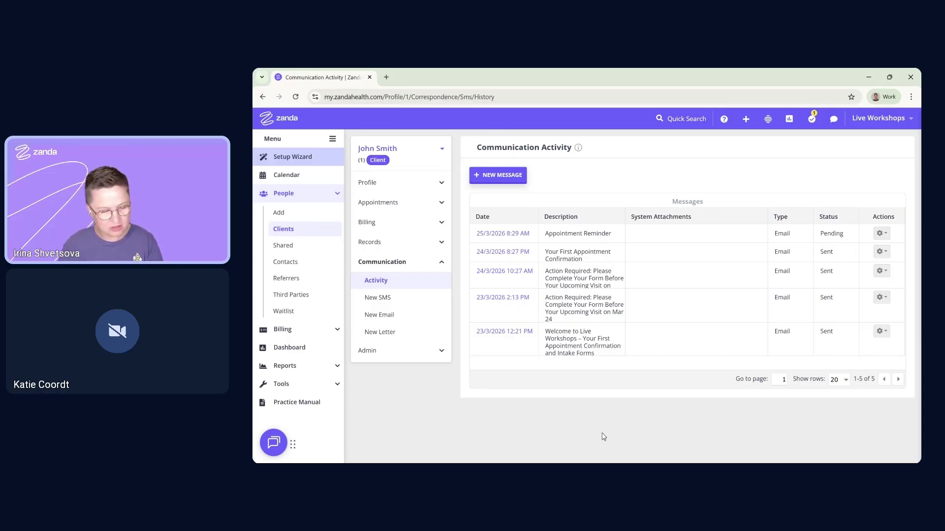
# Step: Leave the client's communication activity and open the Automations page in the account's communication settings
pyautogui.click(364, 202)
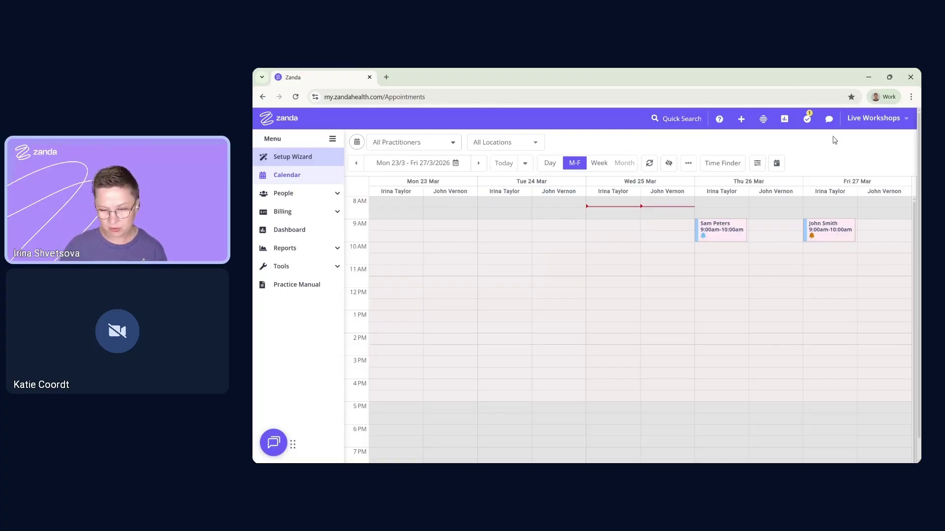
pyautogui.click(875, 123)
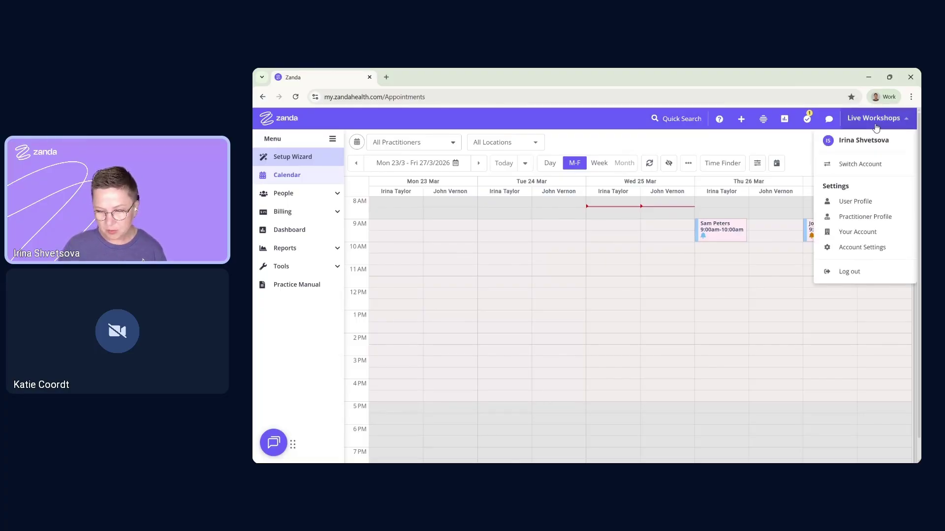
pyautogui.click(869, 248)
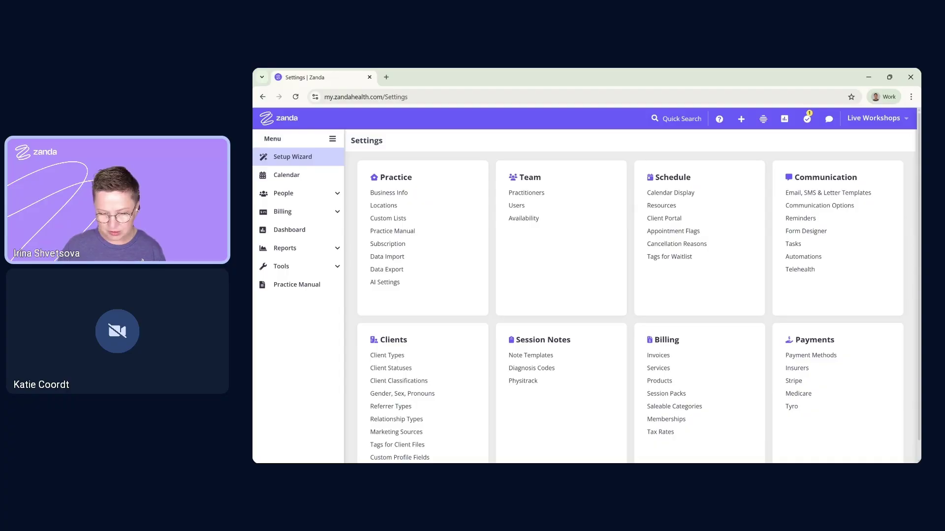
pyautogui.click(810, 261)
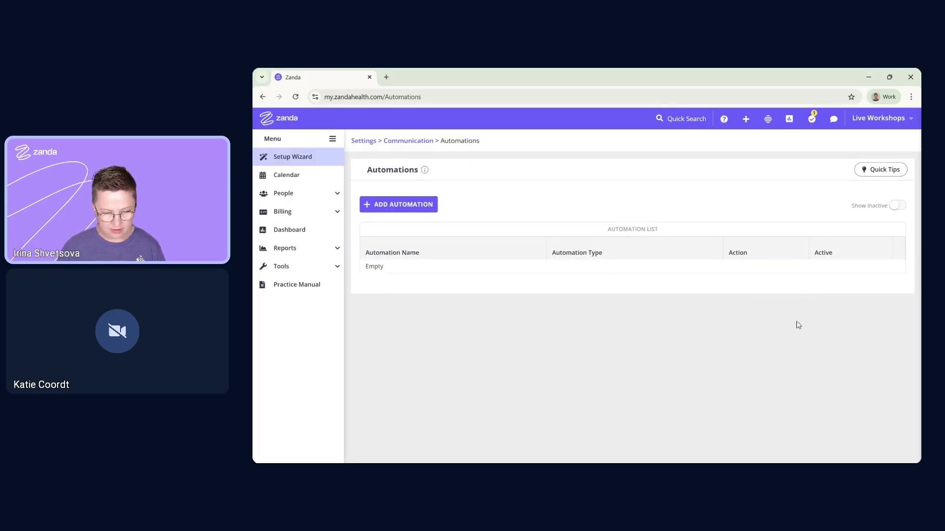
# Step: Add a new automation and name it "New client first app"
pyautogui.click(426, 206)
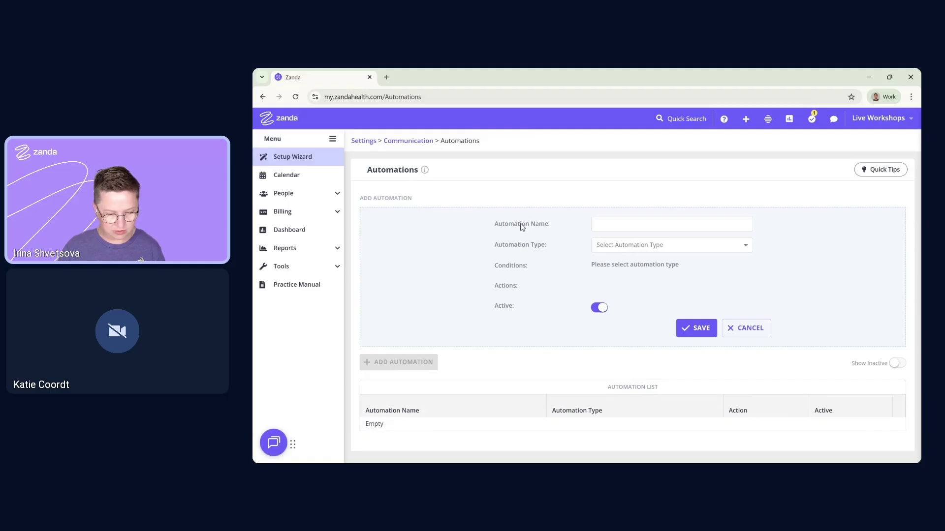
pyautogui.click(570, 230)
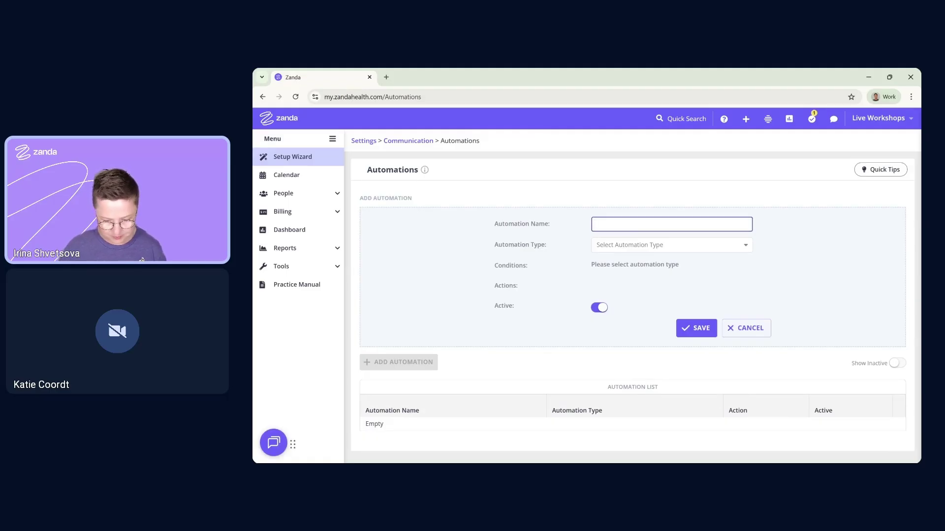
pyautogui.write('New')
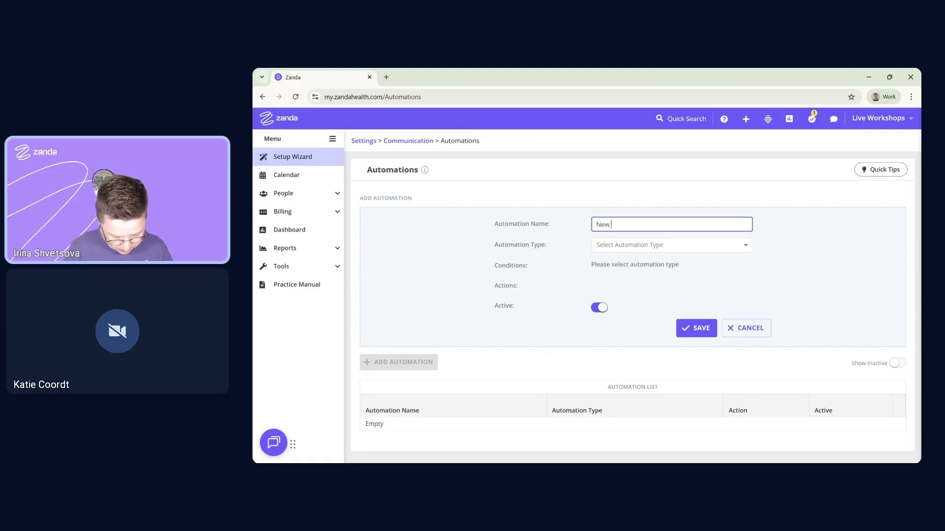
pyautogui.write(' client fir')
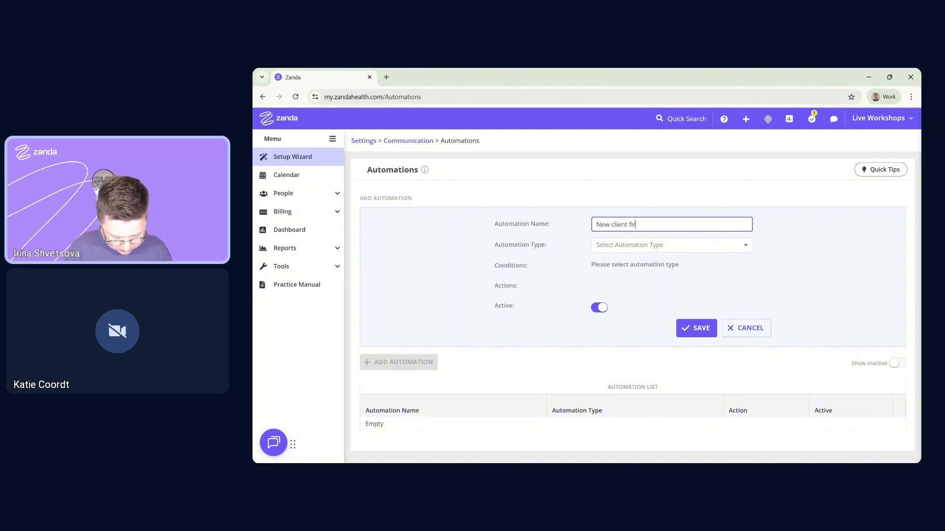
pyautogui.write('st app')
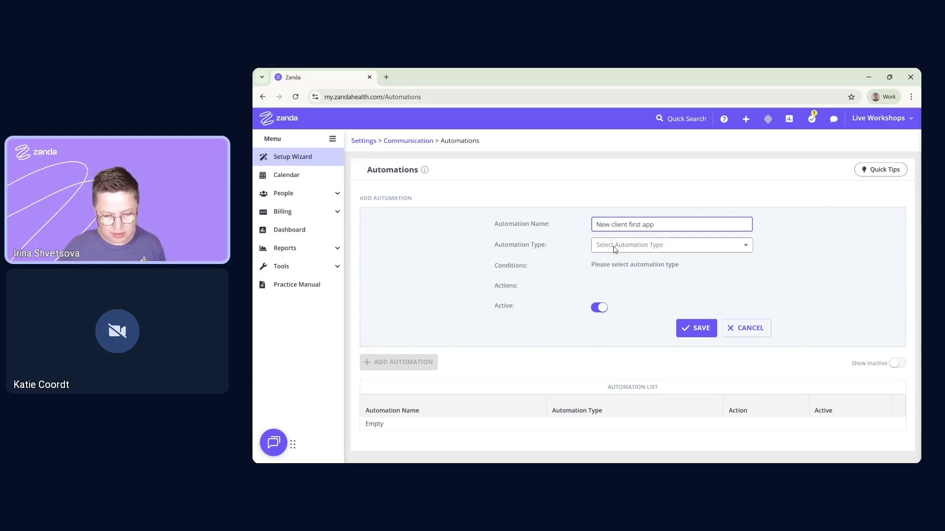
# Step: Make the new automation a Pre-appointment type that triggers 3 days before the appointment date
pyautogui.click(616, 251)
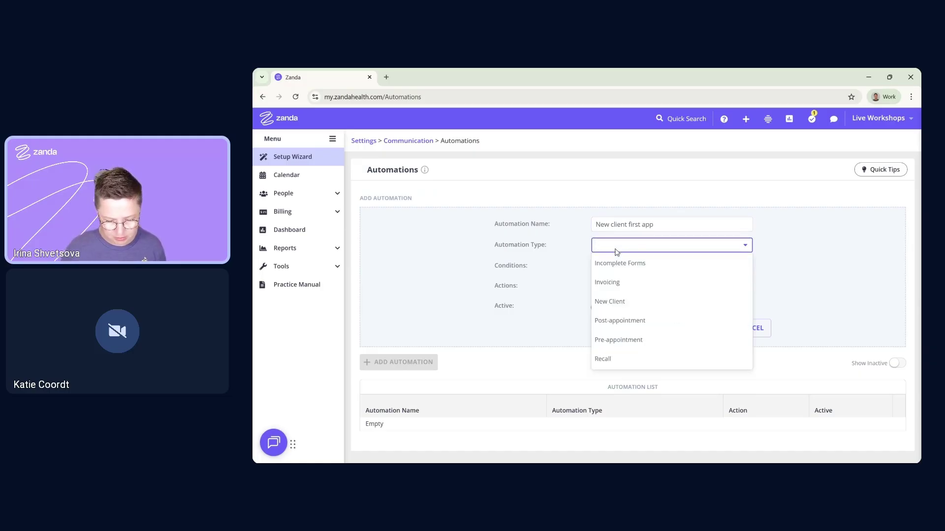
pyautogui.click(618, 342)
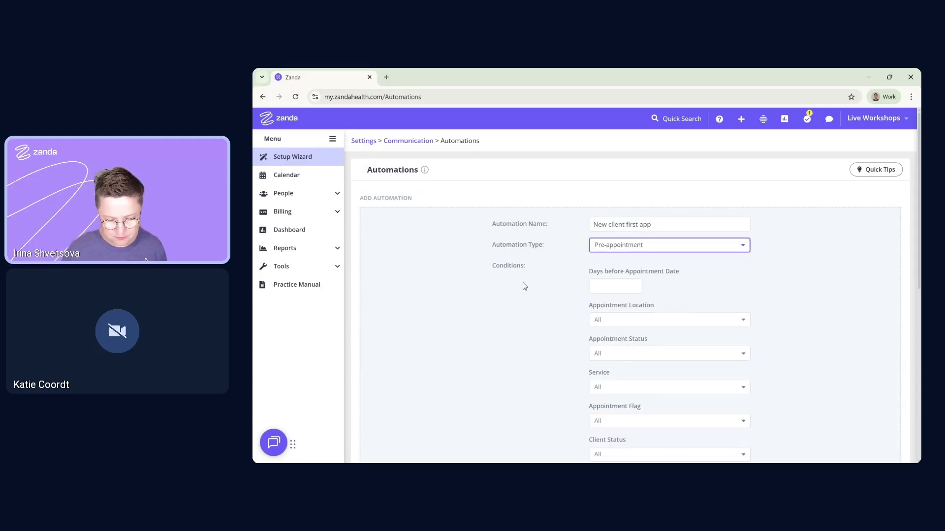
pyautogui.scroll(-2, 525, 286)
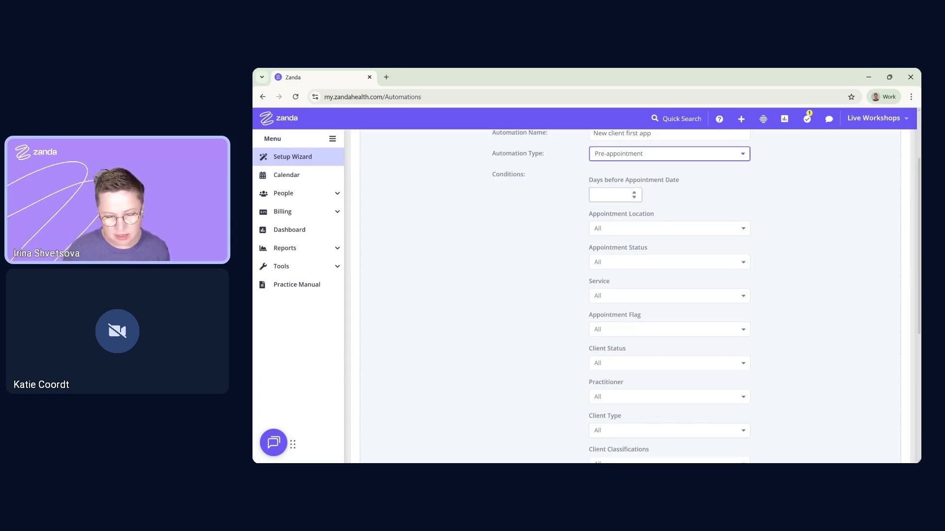
pyautogui.click(610, 195)
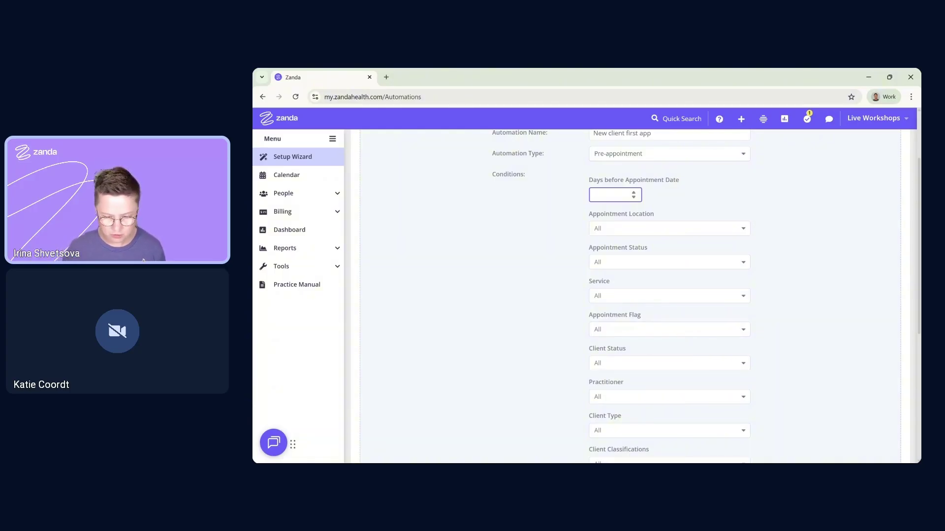
pyautogui.write('3')
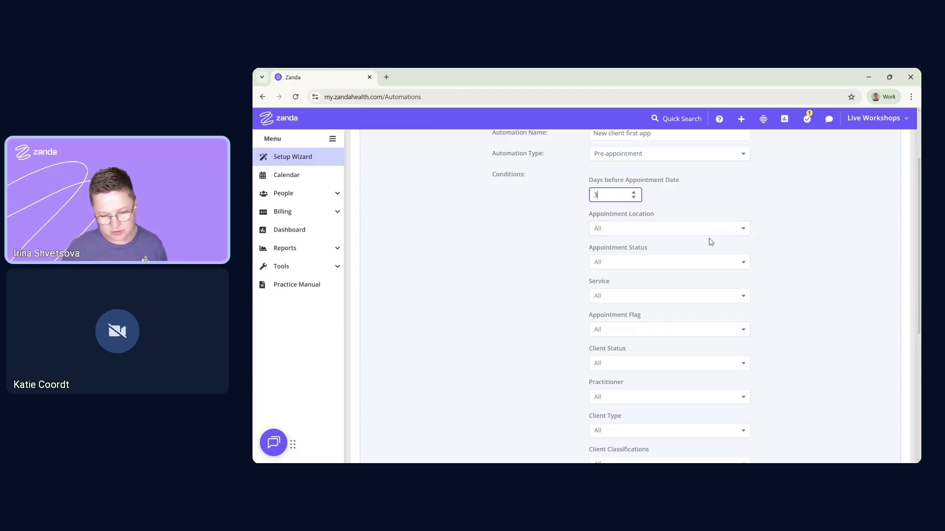
# Step: Limit the automation to appointments with Pending status and the Initial Consultation service
pyautogui.scroll(-1, 708, 241)
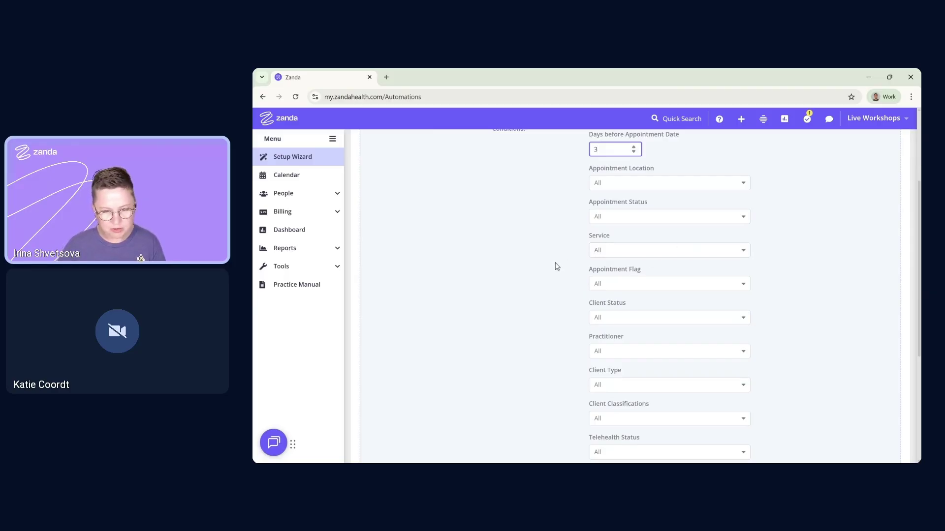
pyautogui.click(600, 220)
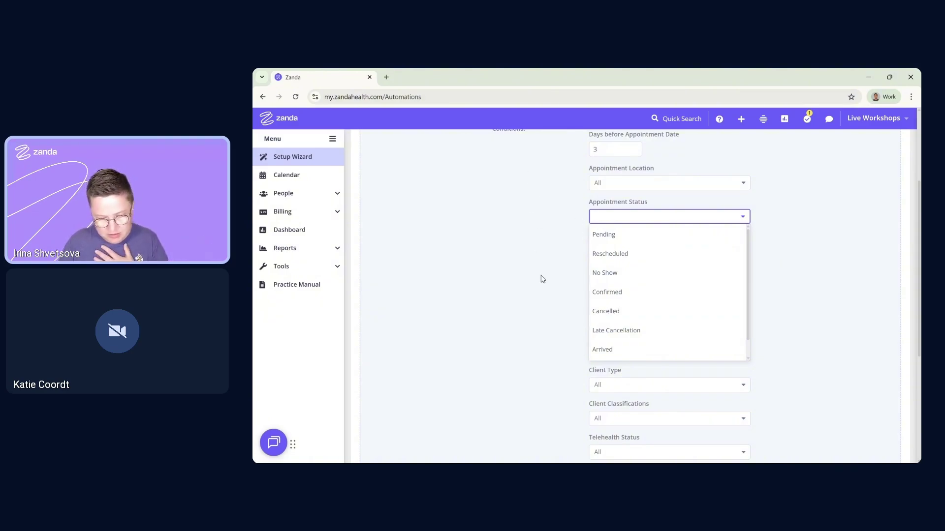
pyautogui.click(610, 240)
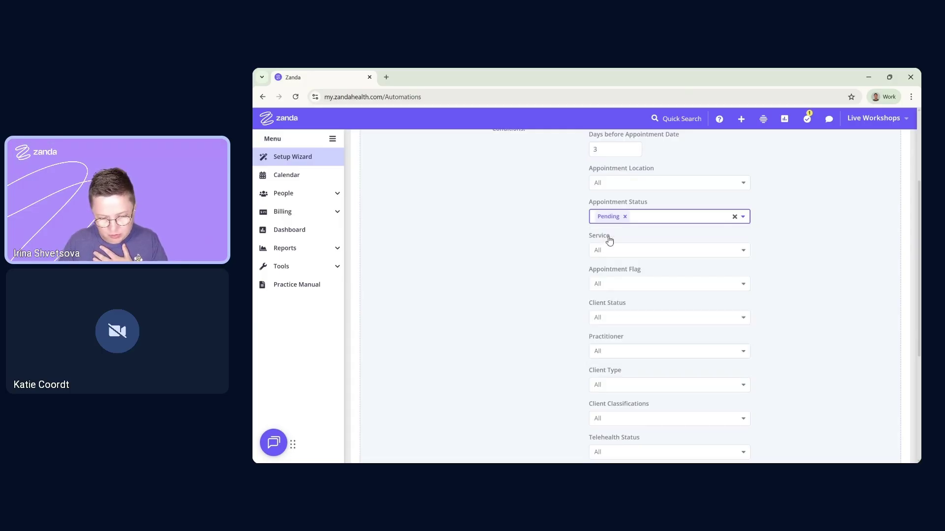
pyautogui.click(614, 254)
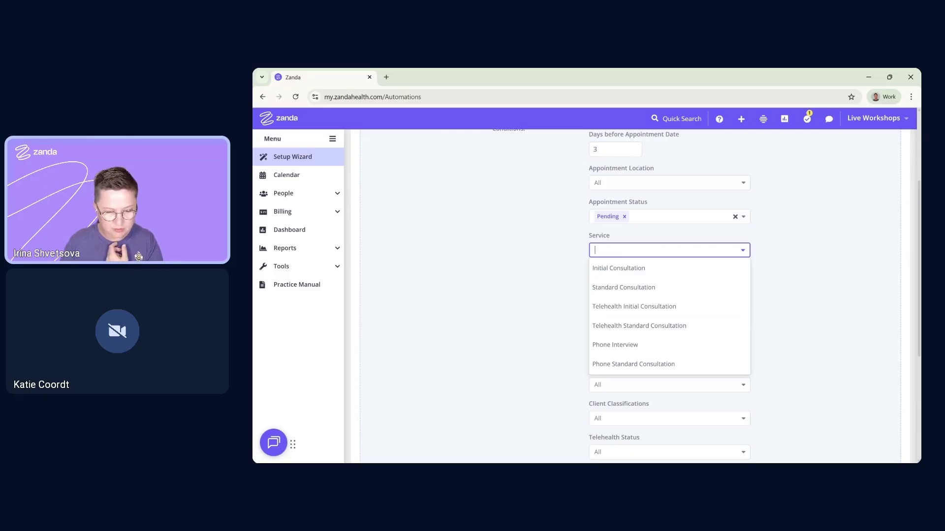
pyautogui.click(609, 272)
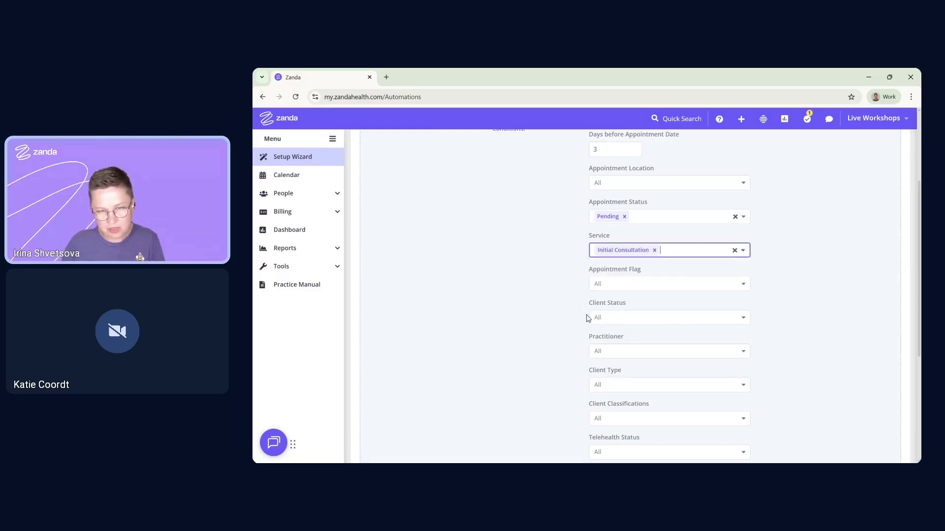
# Step: Add the Initial Appointment flag and the Active client status to the automation's conditions
pyautogui.click(622, 286)
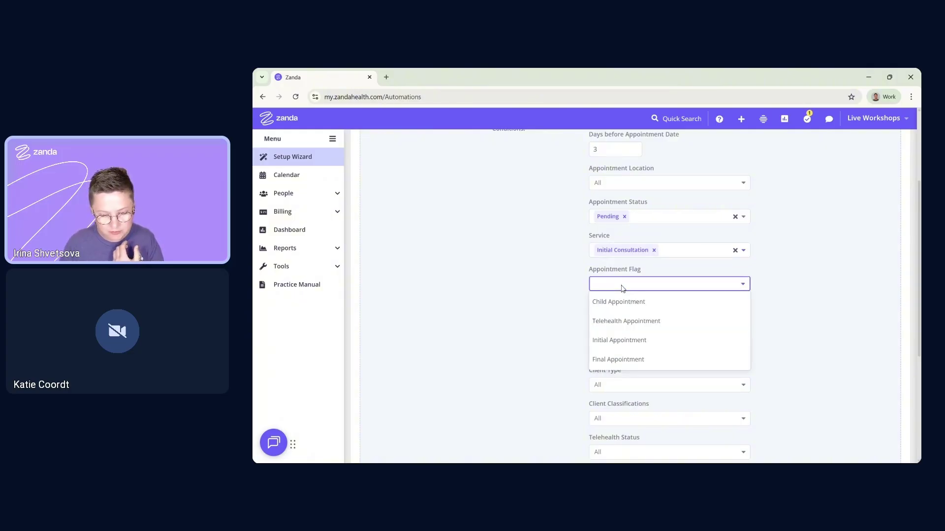
pyautogui.click(613, 344)
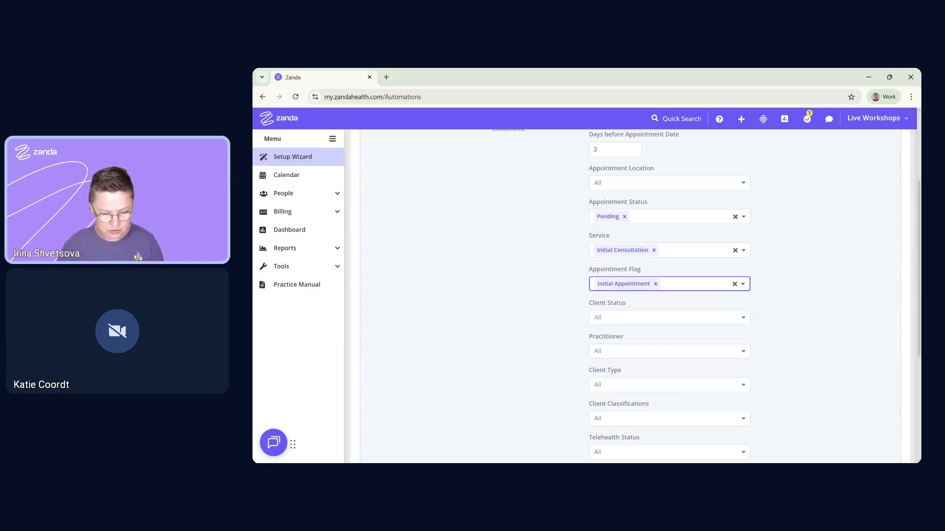
pyautogui.click(600, 320)
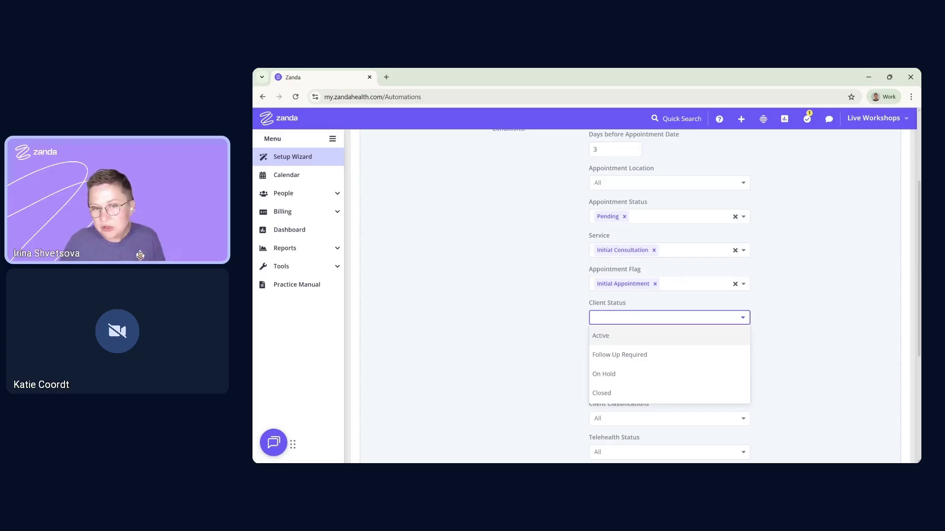
pyautogui.click(601, 339)
# Step: Examine the available practitioner, client type and client classification conditions, leaving them unset, and review the conditions already chosen
pyautogui.scroll(-2, 567, 337)
pyautogui.click(602, 262)
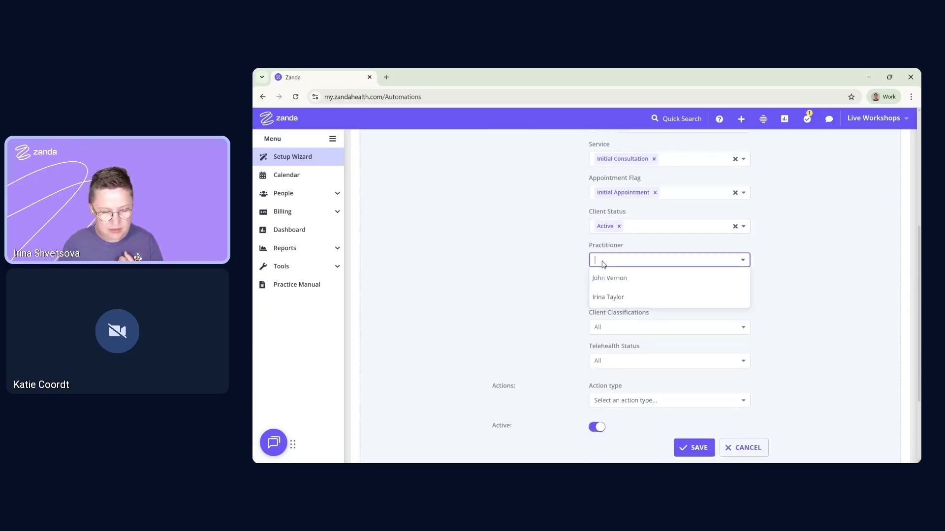
pyautogui.click(562, 272)
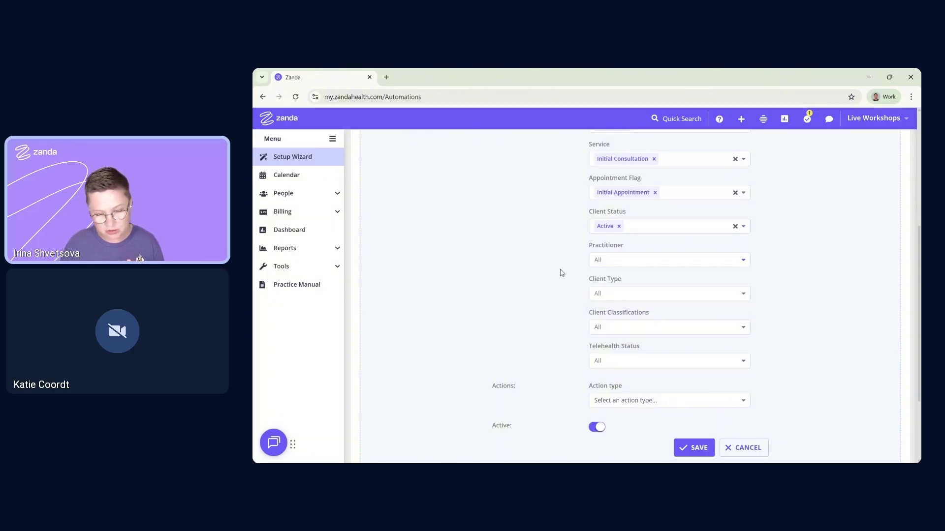
pyautogui.click(612, 295)
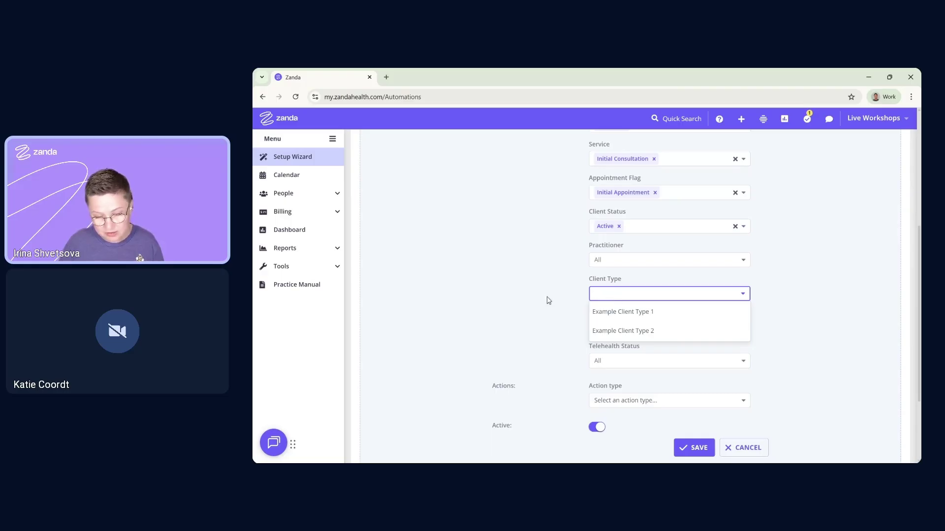
pyautogui.click(565, 304)
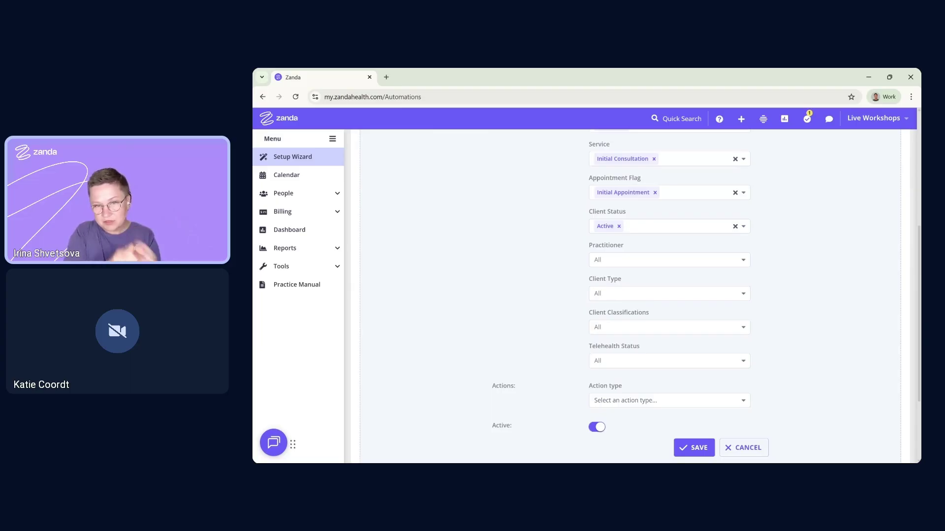
pyautogui.click(609, 328)
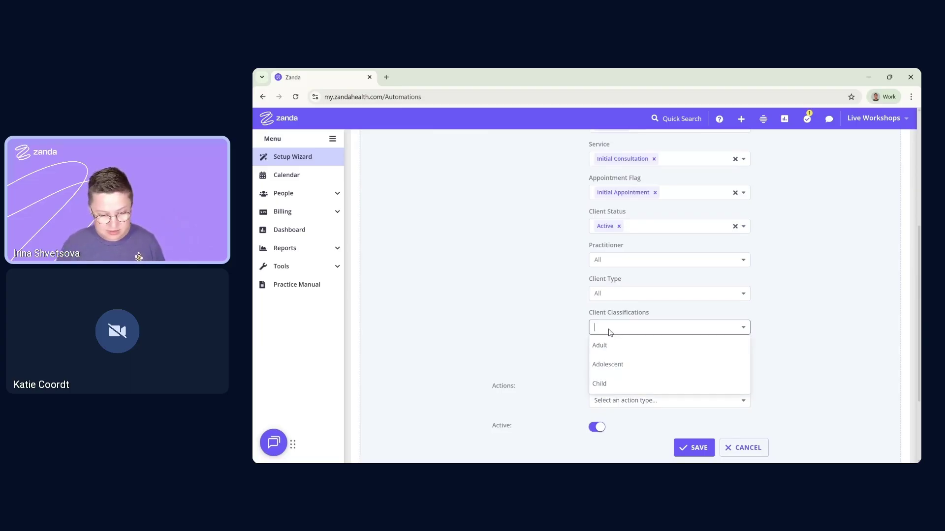
pyautogui.click(542, 330)
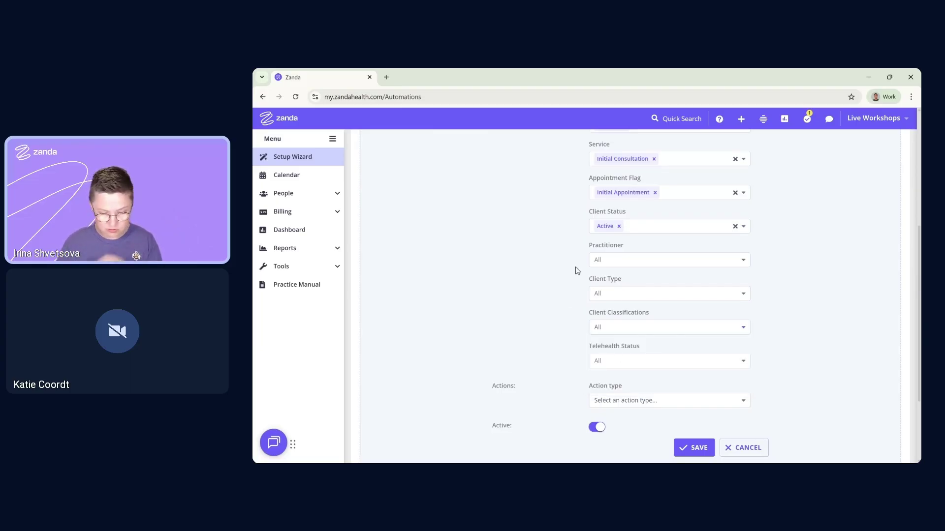
pyautogui.scroll(2, 645, 310)
pyautogui.scroll(3, 644, 310)
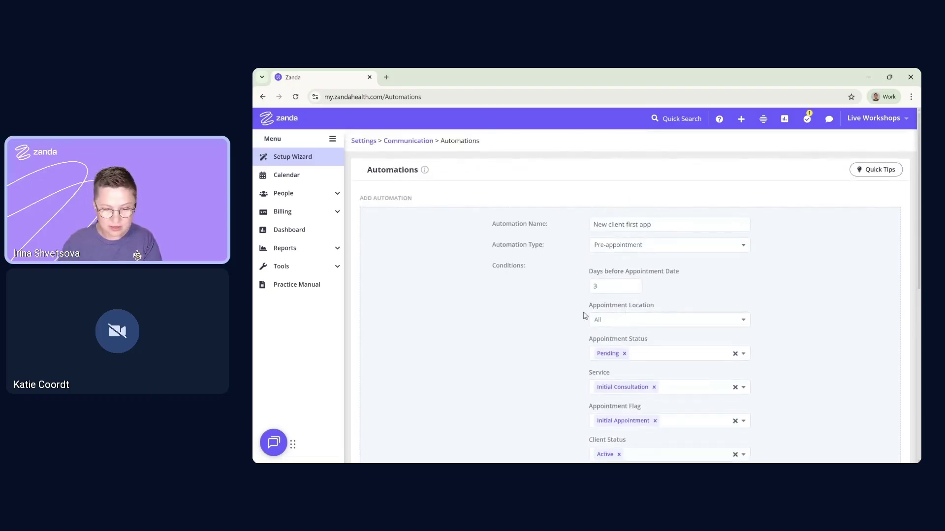
# Step: Set the automation's action to Email with the First Appointment Confirmation (Email) template and save the automation
pyautogui.scroll(-4, 530, 299)
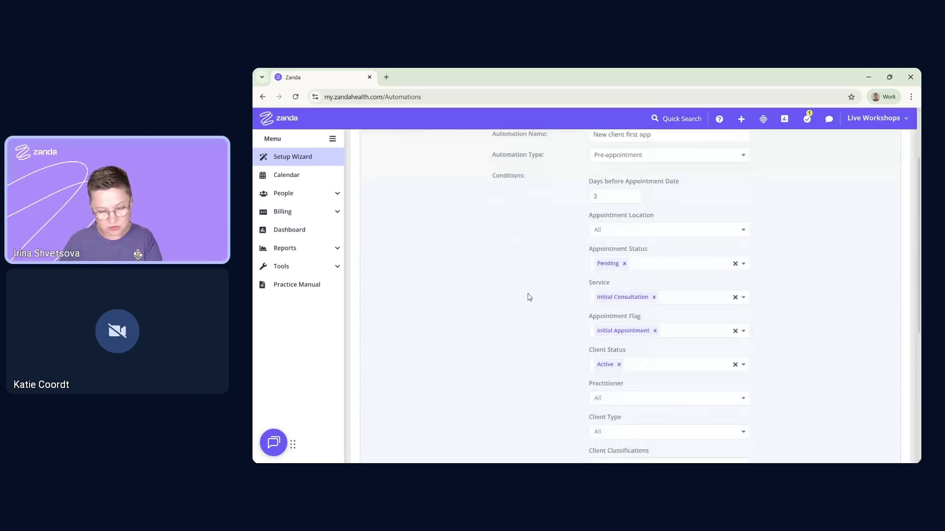
pyautogui.scroll(-3, 529, 298)
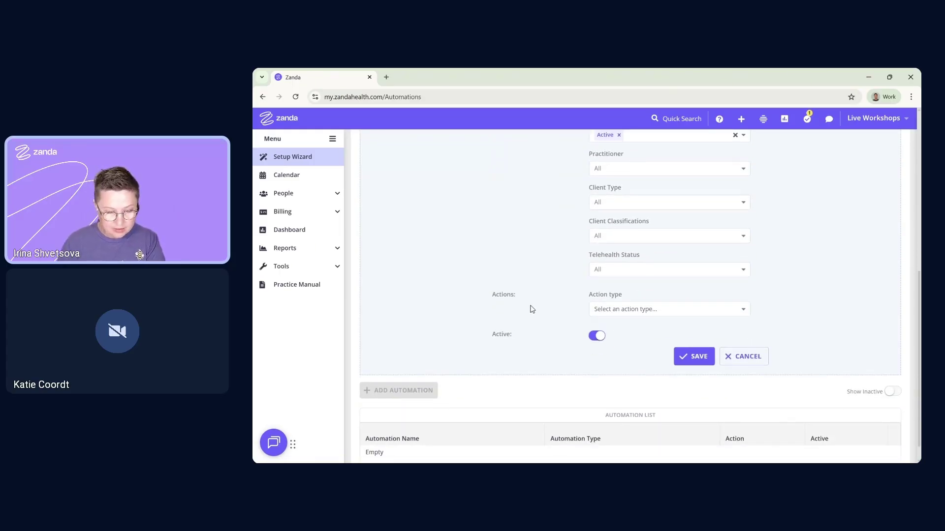
pyautogui.scroll(-1, 528, 310)
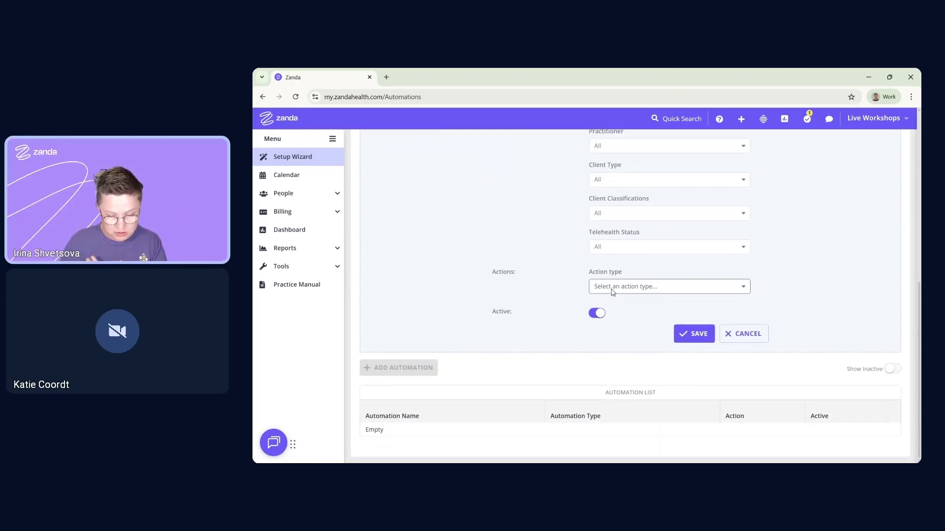
pyautogui.click(612, 292)
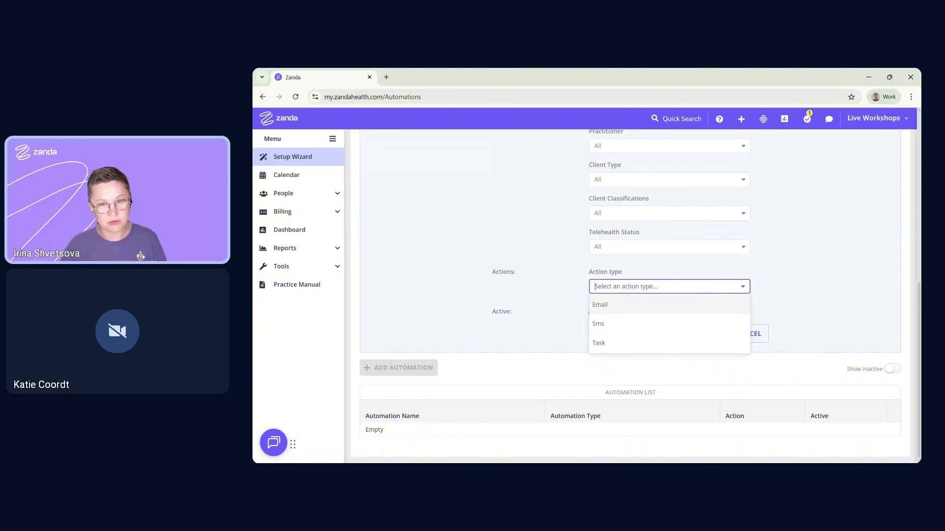
pyautogui.click(601, 306)
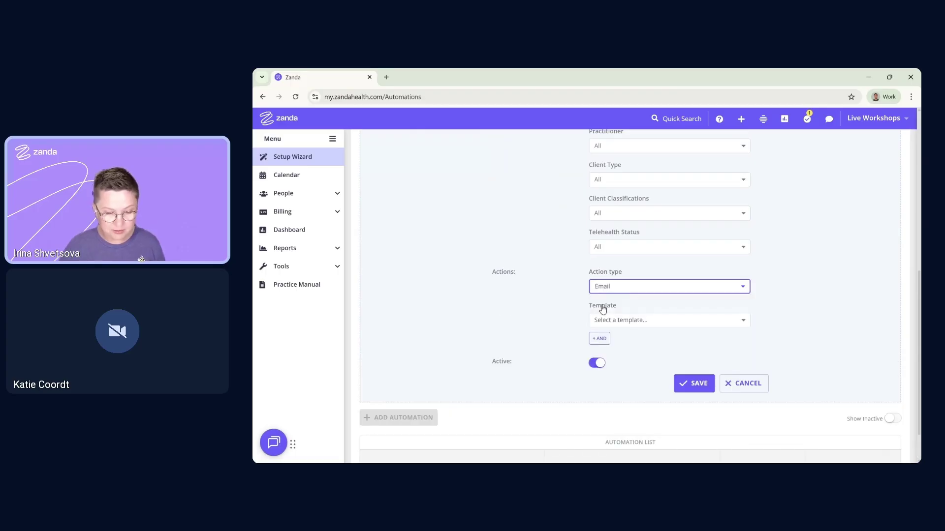
pyautogui.click(610, 323)
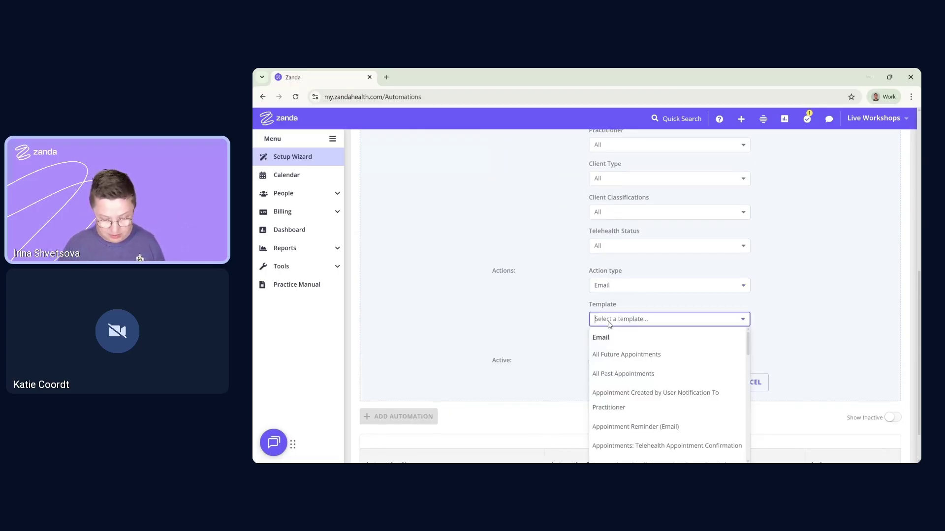
pyautogui.write('f')
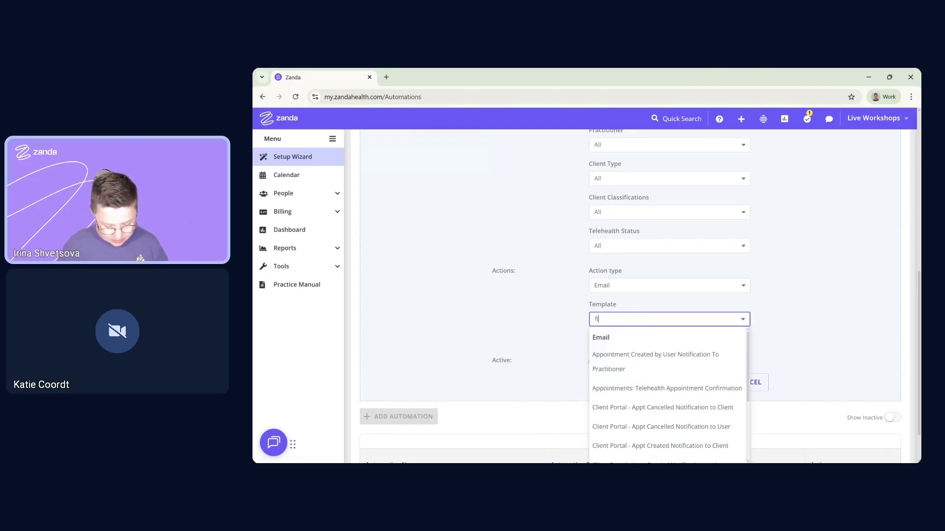
pyautogui.write('irs')
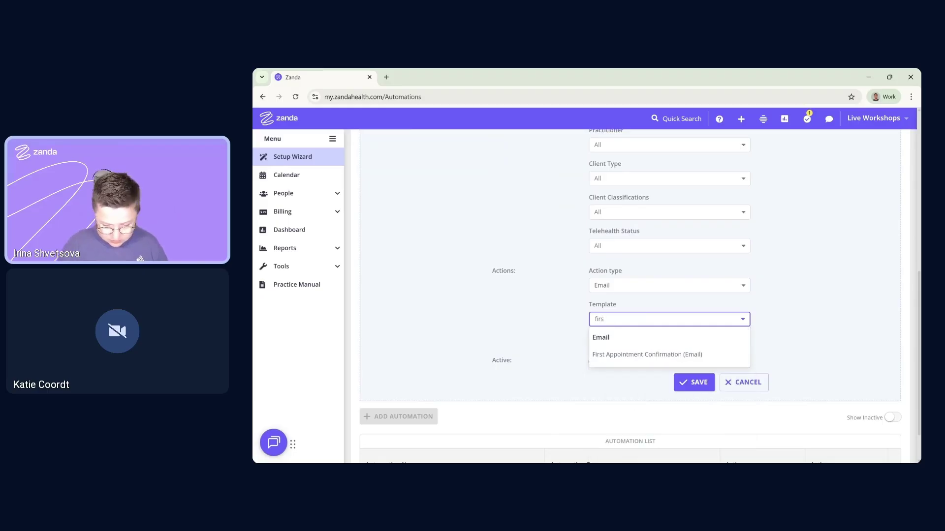
pyautogui.click(632, 356)
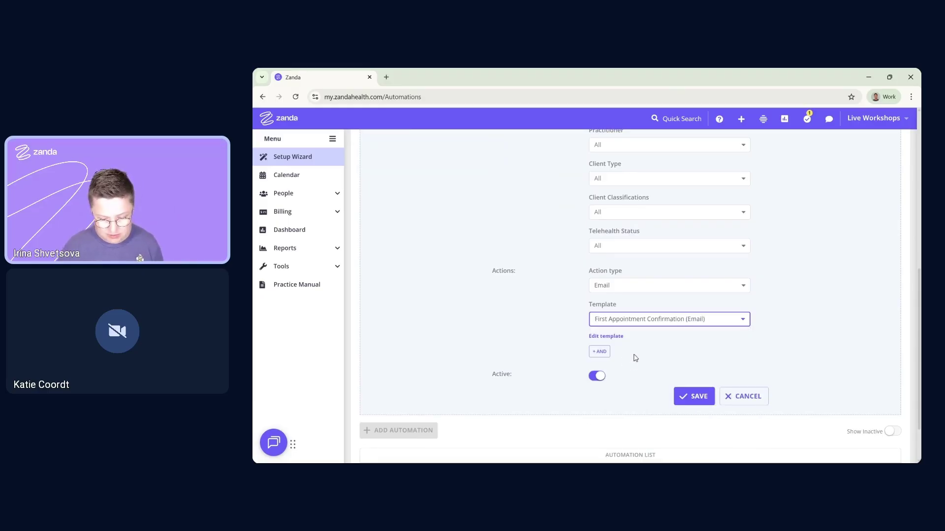
pyautogui.click(695, 396)
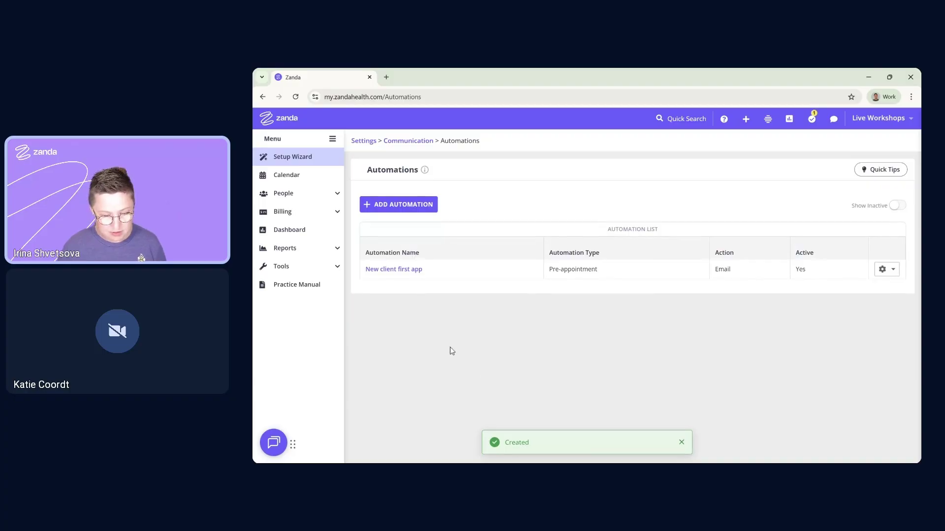
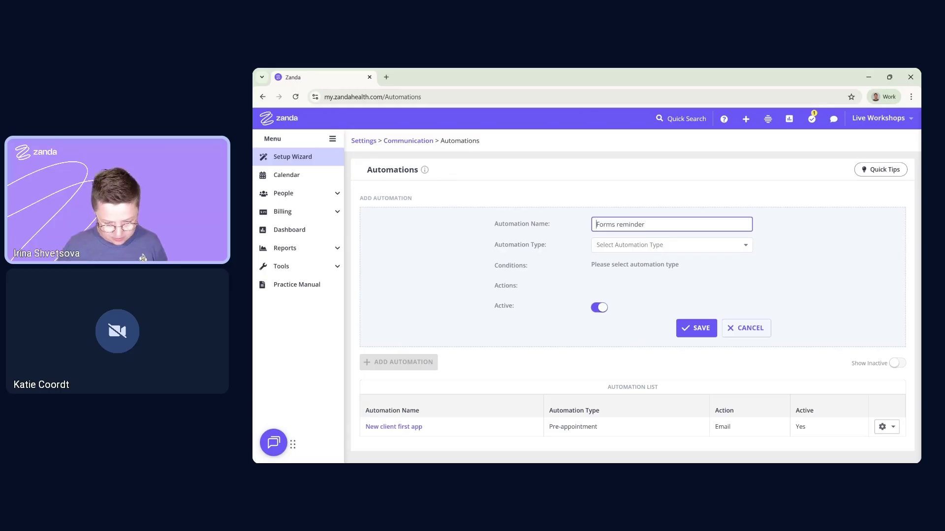
# Step: Change the second automation's name to "Intake Forms reminder" and set its type to Incomplete Forms
pyautogui.write('Inta')
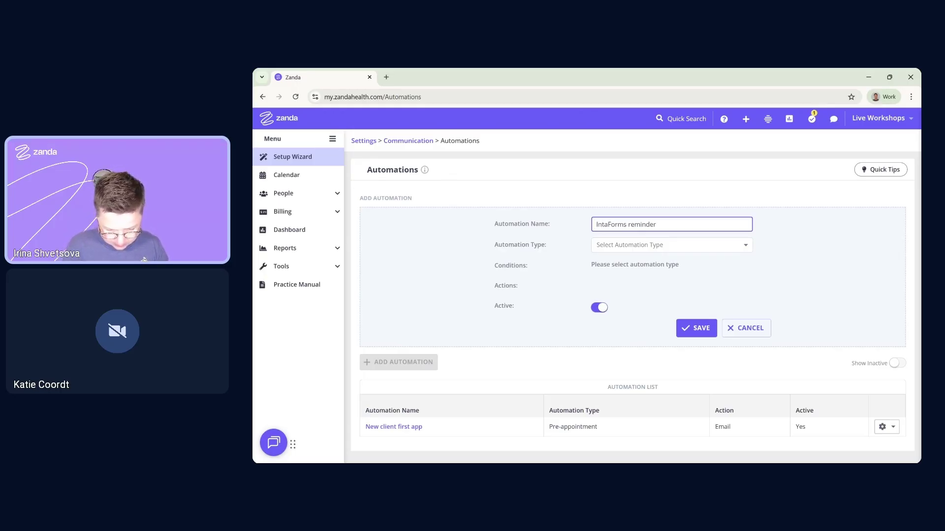
pyautogui.write('ke')
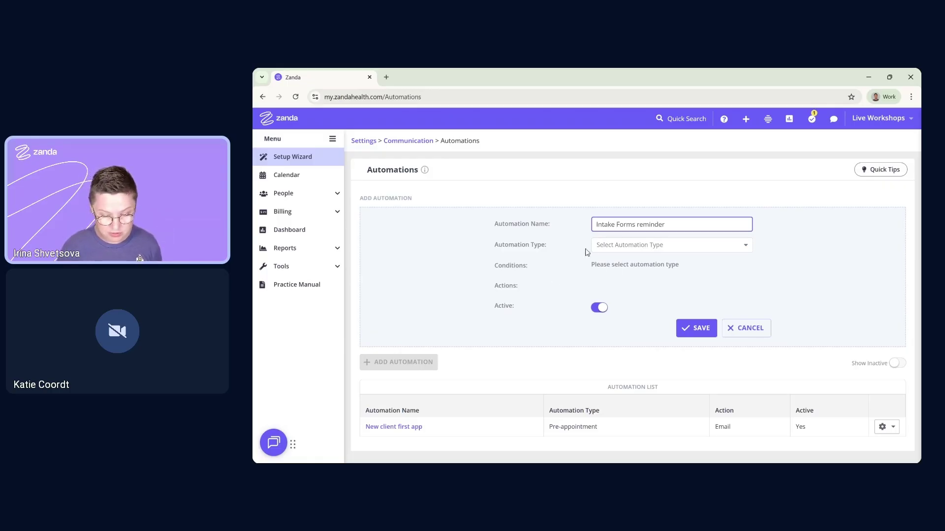
pyautogui.click(613, 245)
pyautogui.click(621, 272)
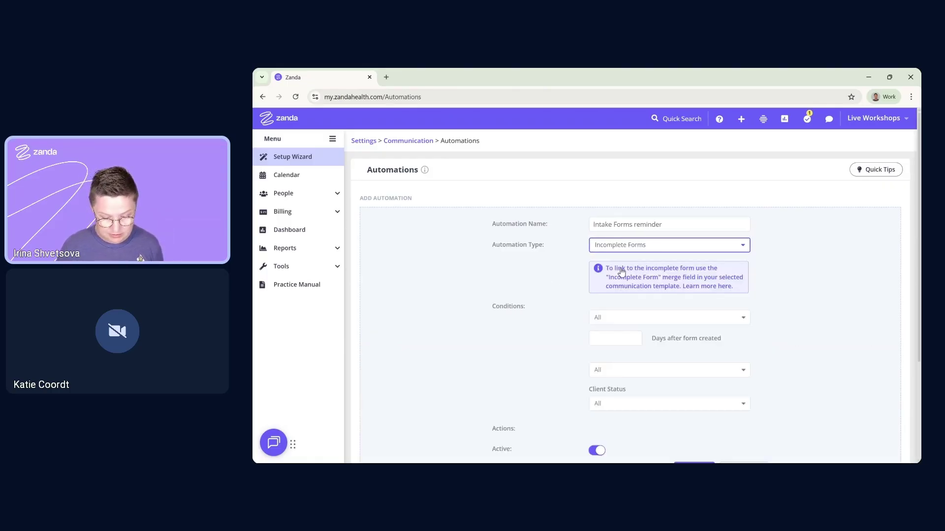
pyautogui.scroll(-1, 674, 250)
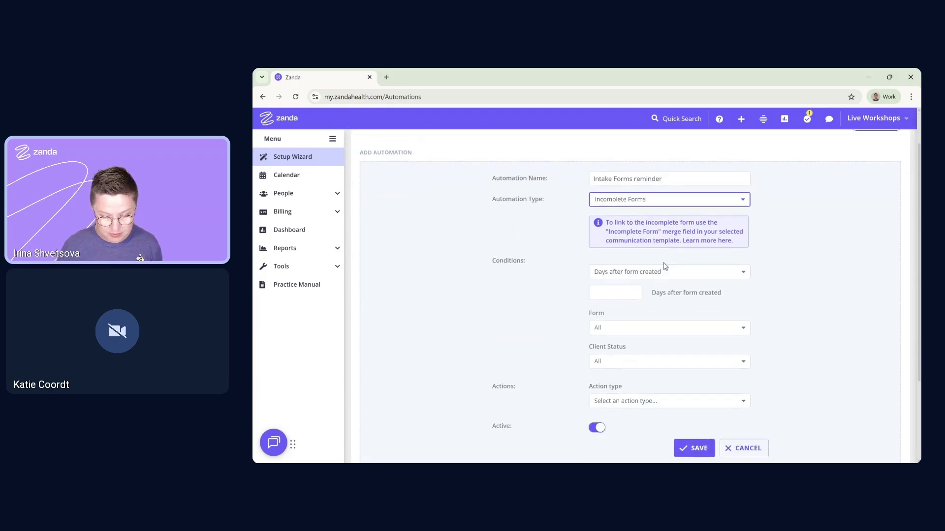
# Step: Set the reminder's timing condition to 1 day before next appointment
pyautogui.moveTo(608, 232); pyautogui.dragTo(657, 235)
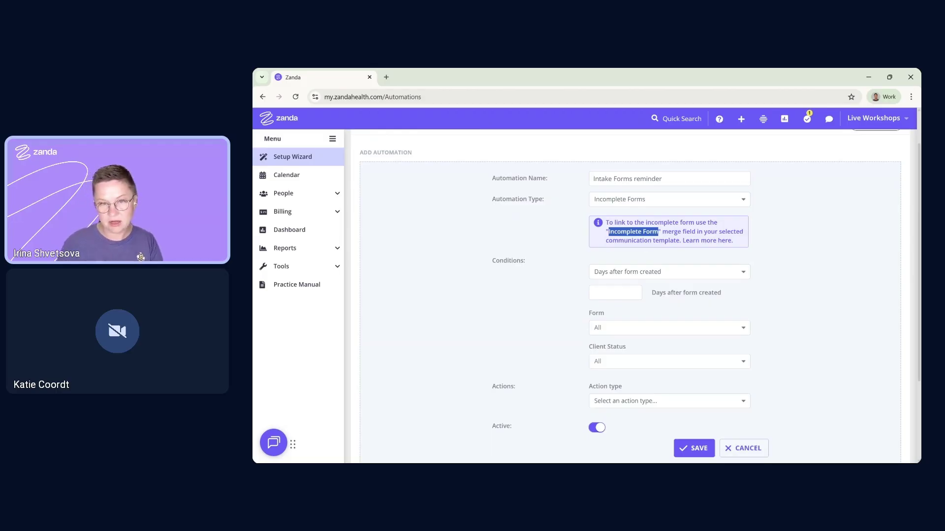
pyautogui.click(626, 274)
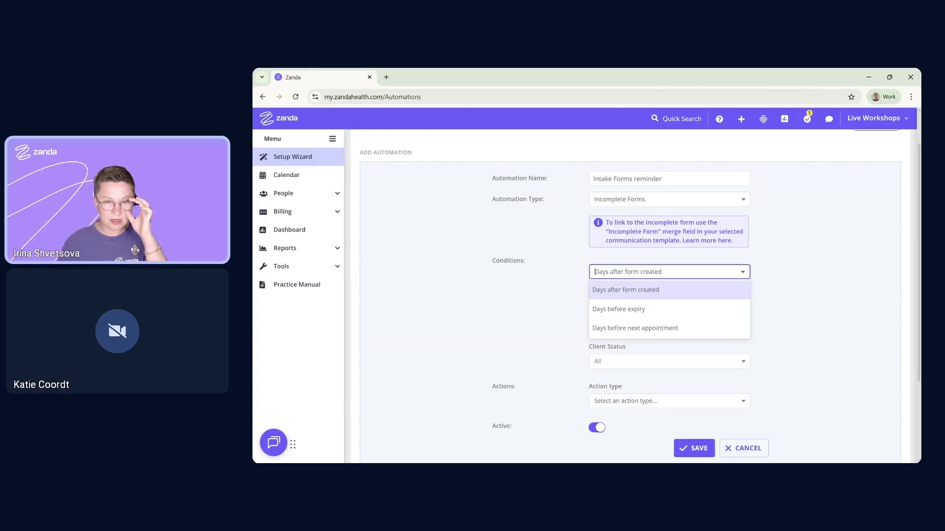
pyautogui.click(630, 330)
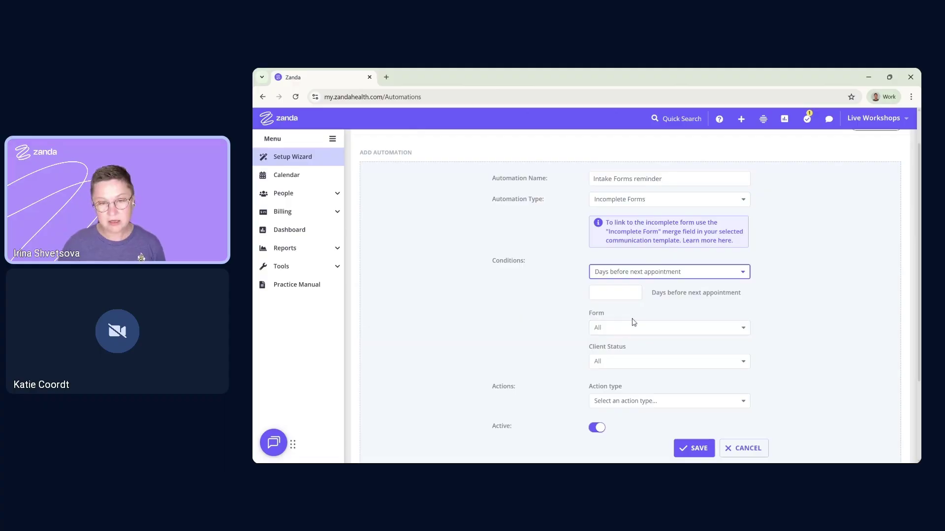
pyautogui.scroll(-2, 632, 295)
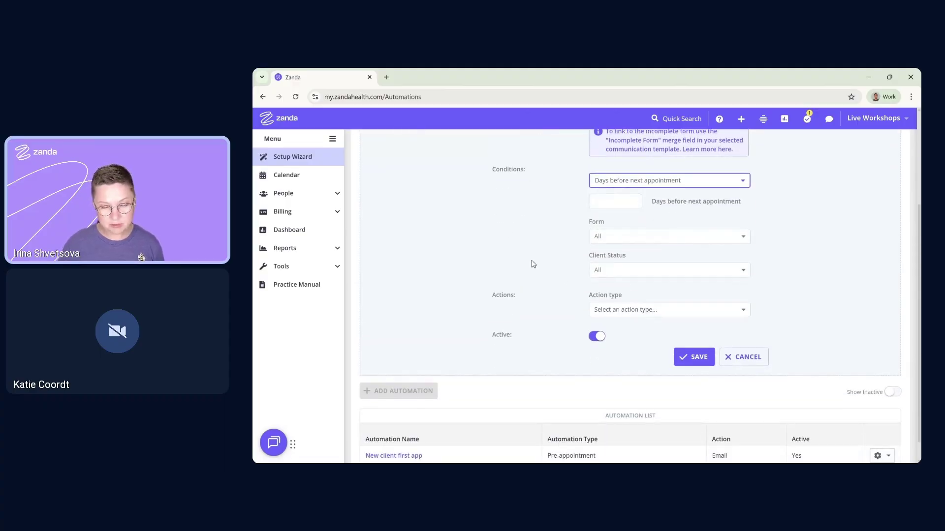
pyautogui.scroll(1, 533, 264)
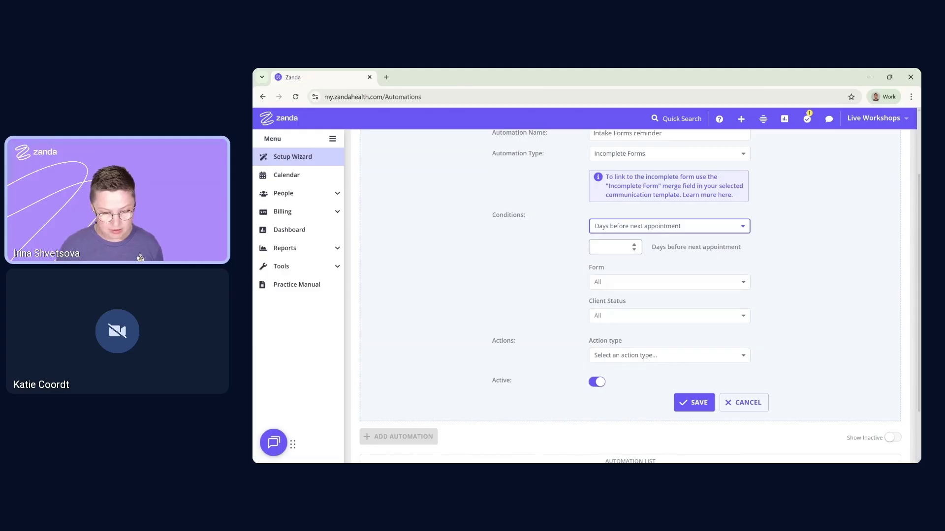
pyautogui.click(595, 250)
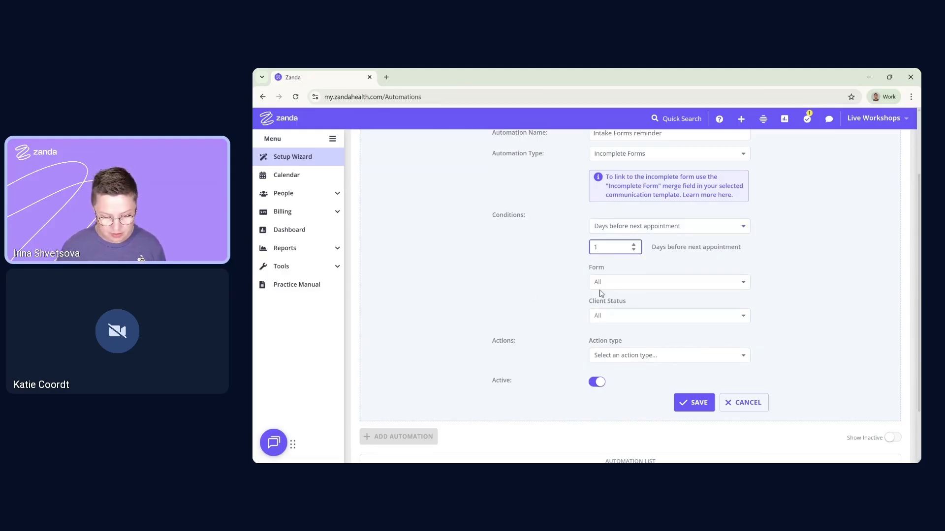
# Step: Limit the reminder to the New Client Intake Form and to clients with Active status
pyautogui.click(599, 286)
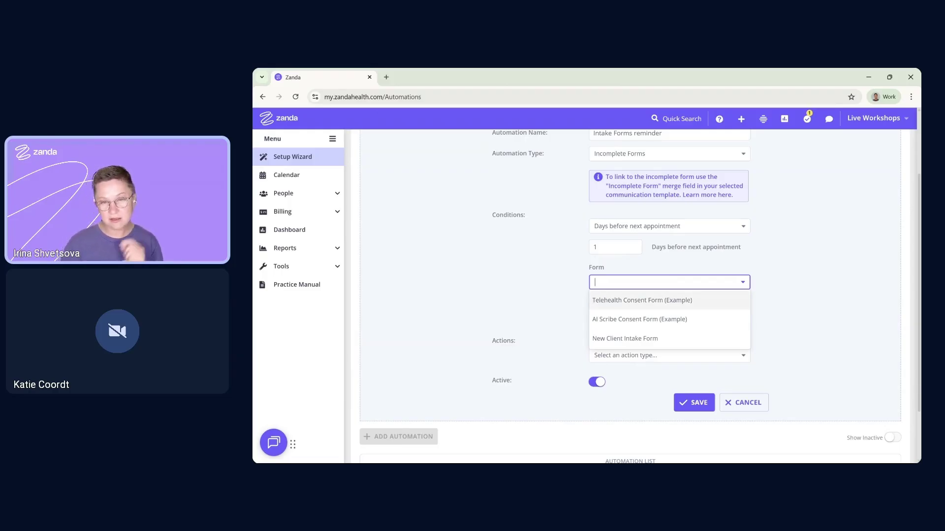
pyautogui.click(615, 344)
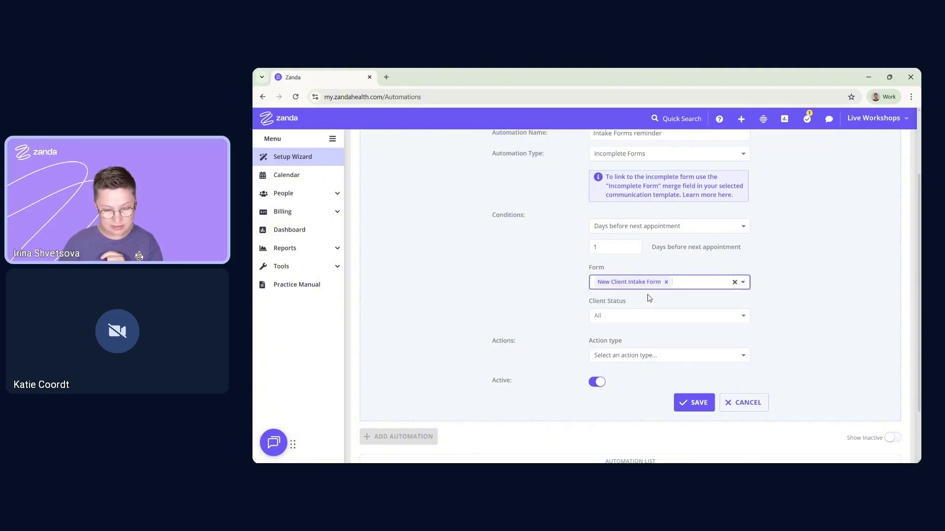
pyautogui.click(616, 317)
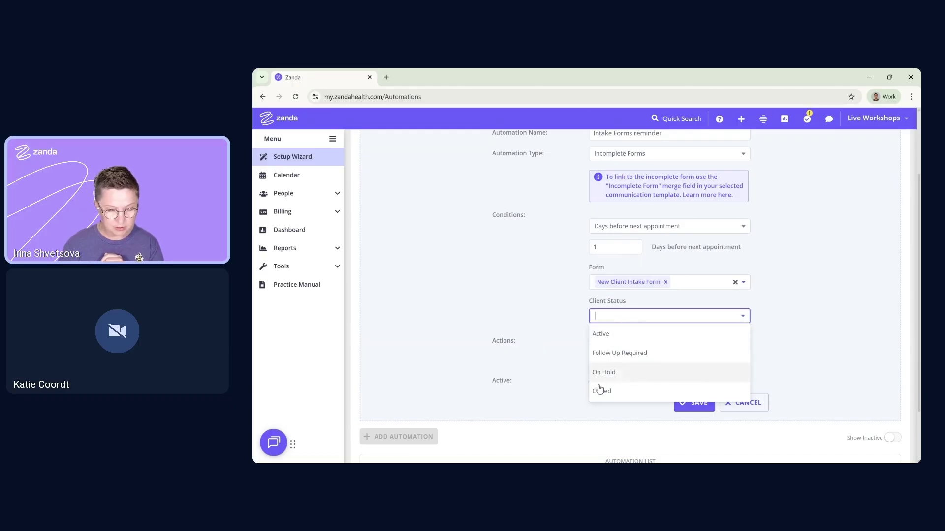
pyautogui.click(603, 334)
pyautogui.scroll(2, 640, 310)
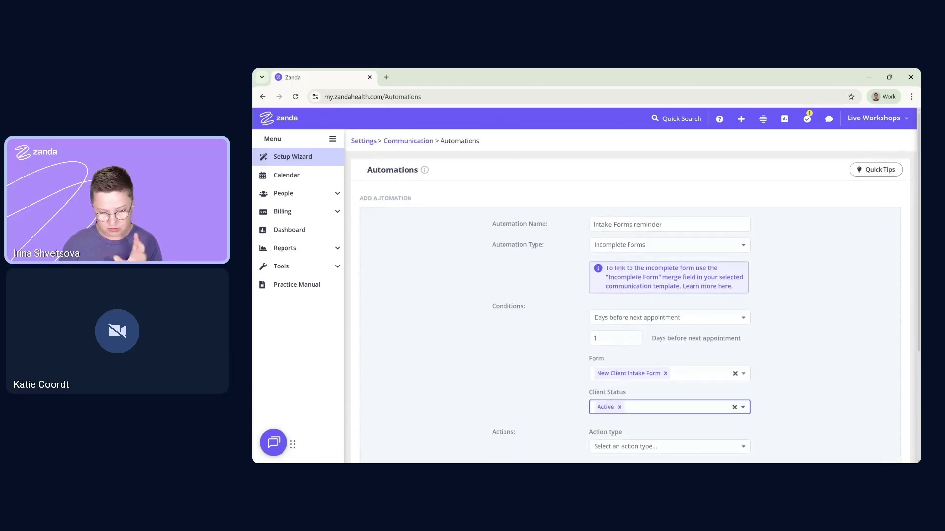
# Step: Set the action to Sms with the "Automation: SMS - Incomplete Forms Reminder - Days Before Next Appointment" template and save the automation
pyautogui.scroll(-2, 653, 302)
pyautogui.scroll(-1, 626, 279)
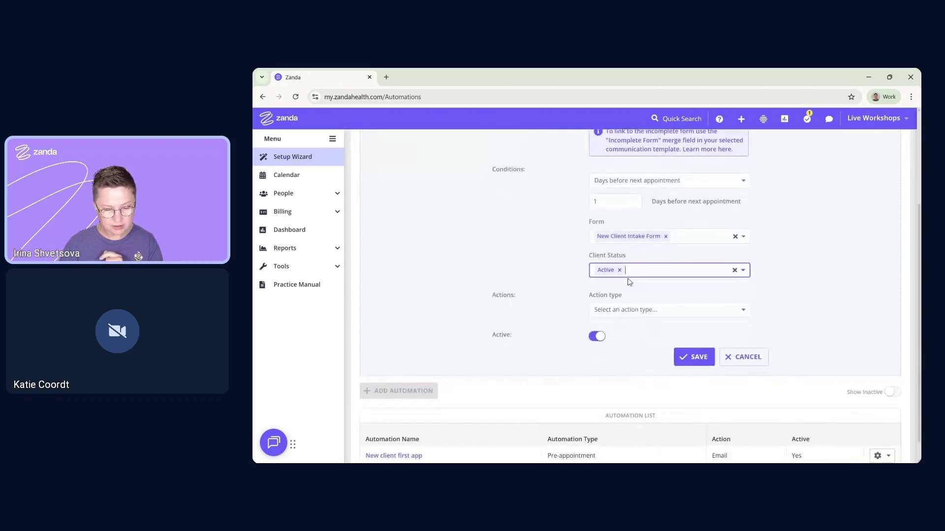
pyautogui.click(605, 312)
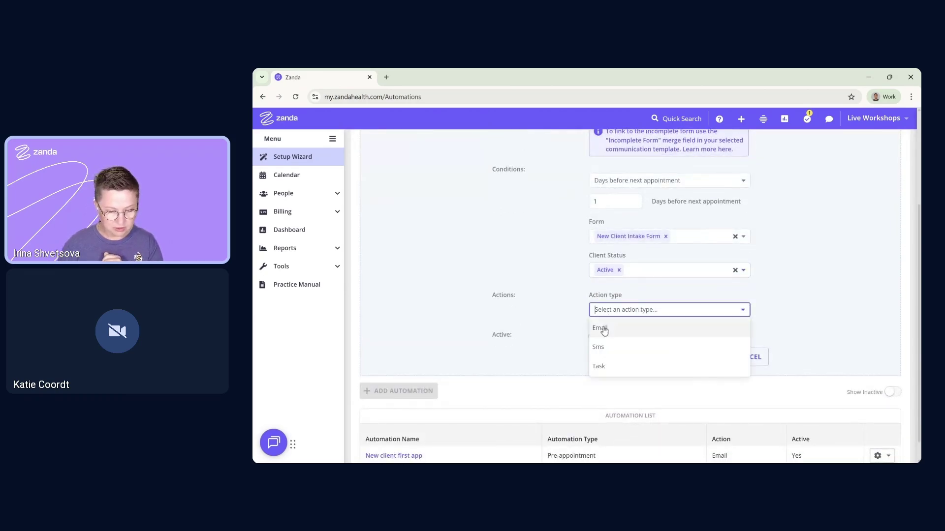
pyautogui.click(599, 349)
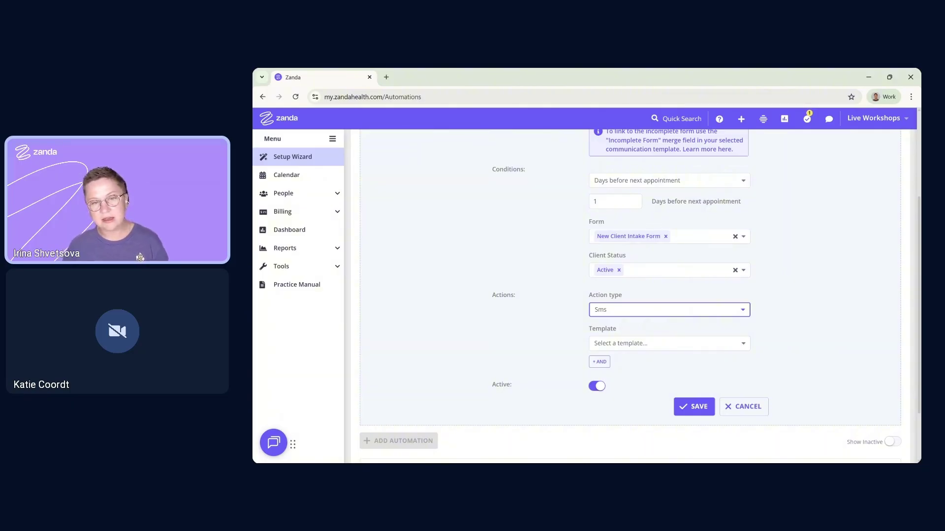
pyautogui.click(598, 348)
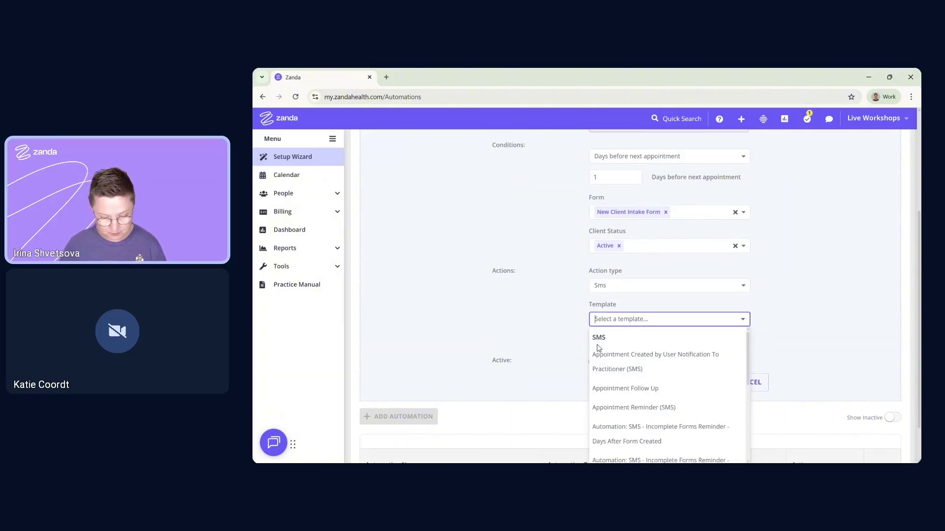
pyautogui.write('incom')
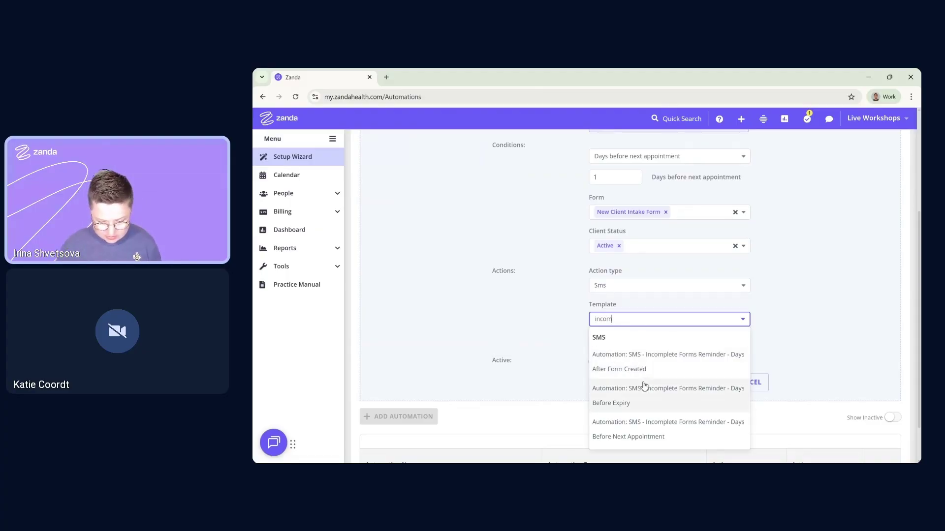
pyautogui.click(644, 438)
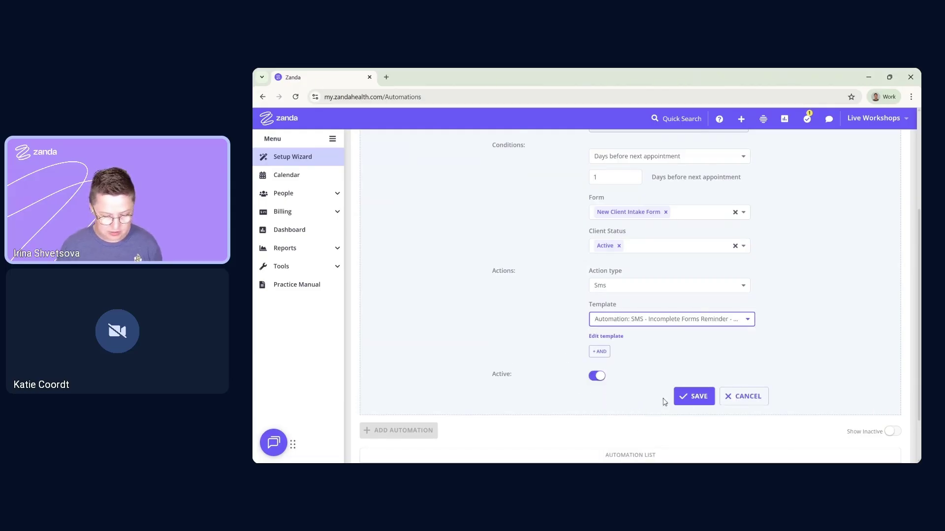
pyautogui.click(688, 399)
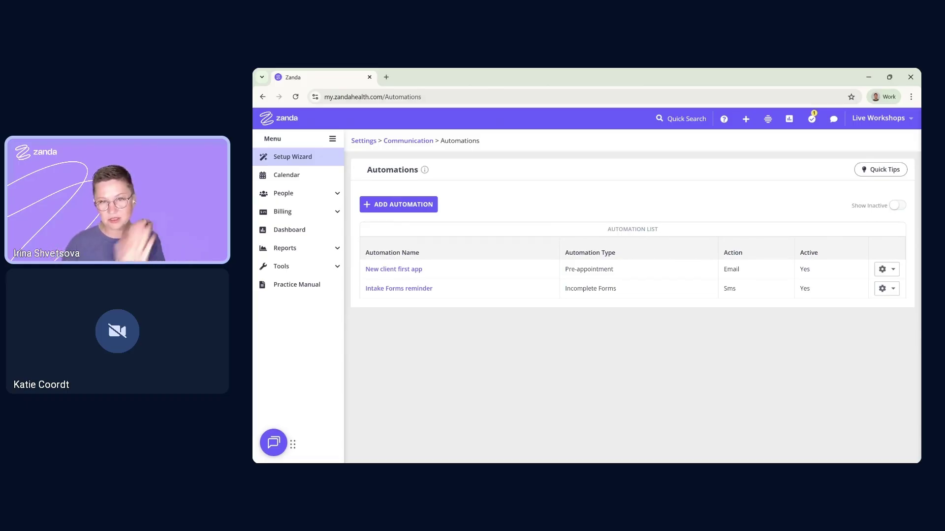
# Step: Reopen the Intake Forms reminder automation, look at the Email action option and change the action type to Task
pyautogui.click(422, 291)
pyautogui.scroll(-2, 556, 327)
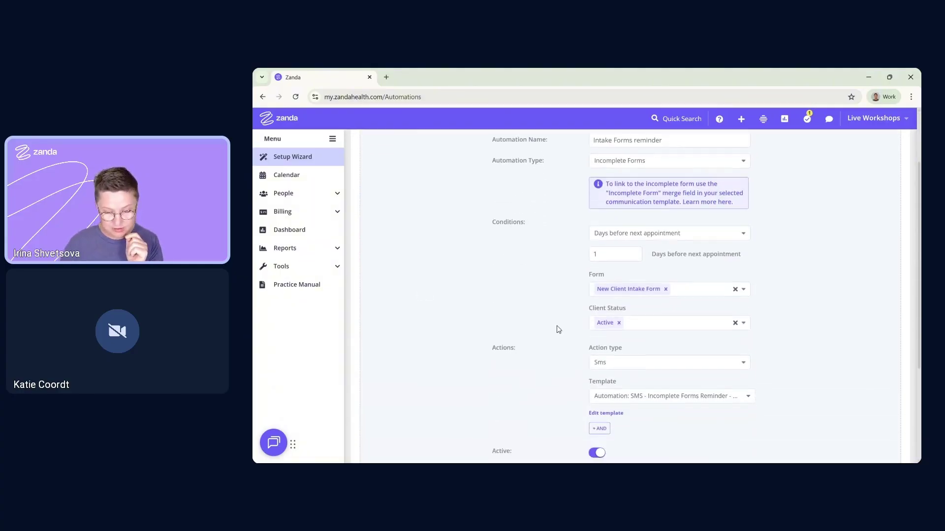
pyautogui.click(611, 364)
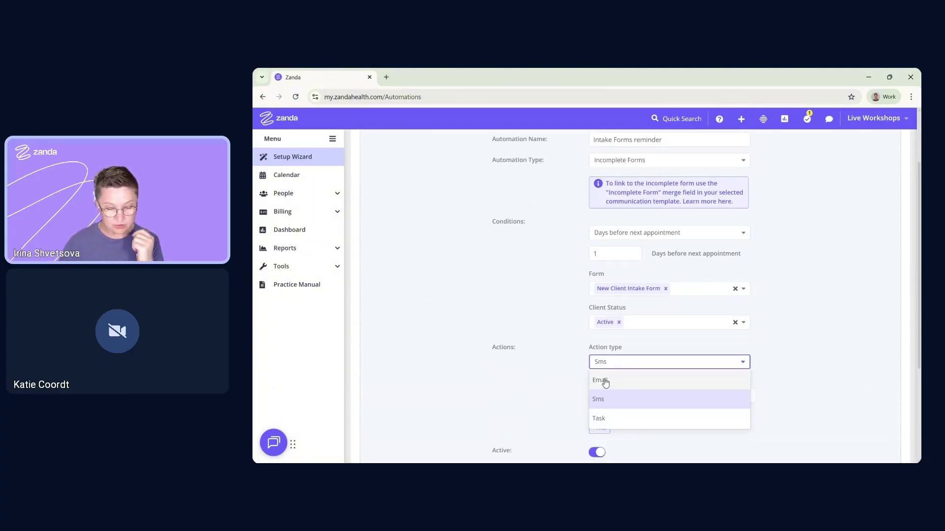
pyautogui.click(607, 397)
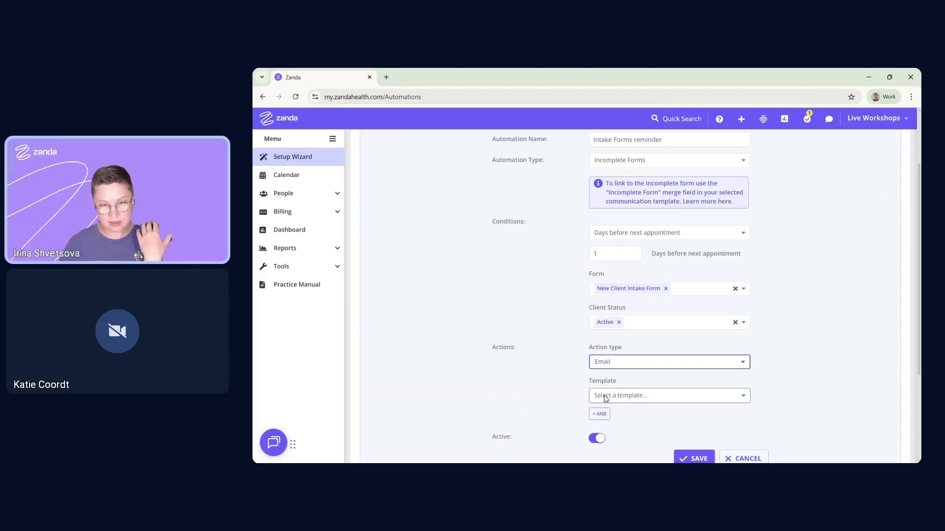
pyautogui.click(610, 363)
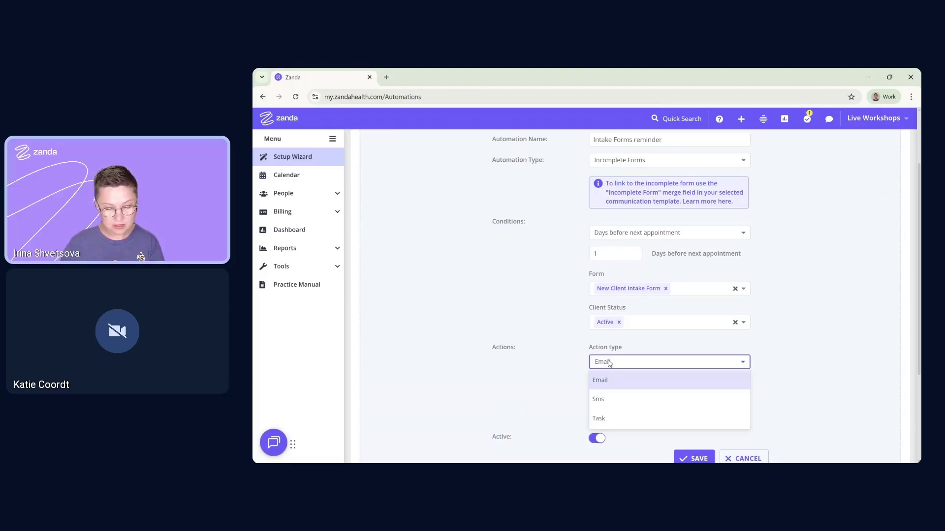
pyautogui.click(598, 421)
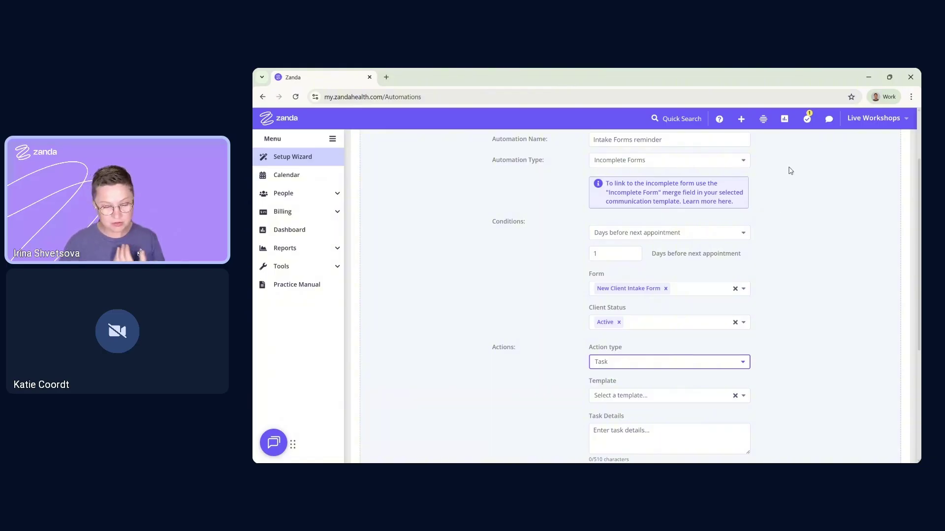
# Step: Enter "call the client" as the task details, save the automation and close its editing form
pyautogui.scroll(-1, 697, 229)
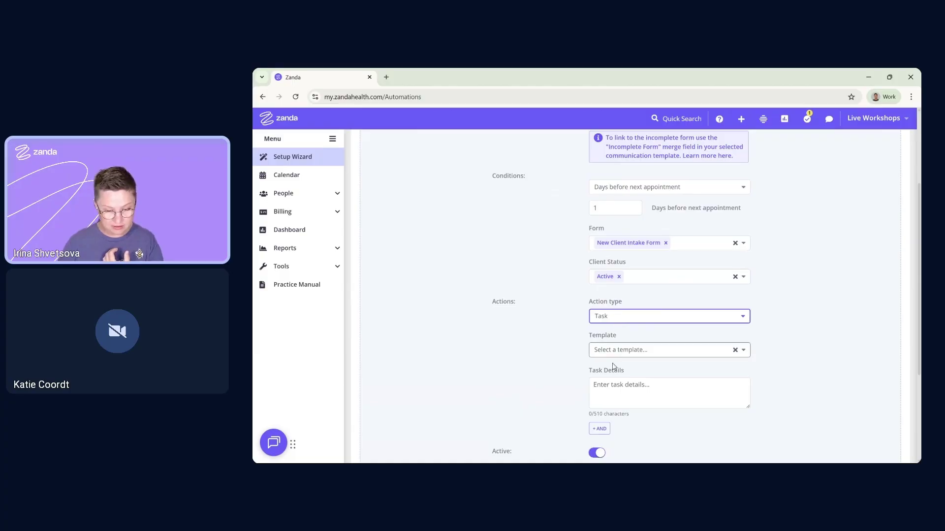
pyautogui.click(616, 391)
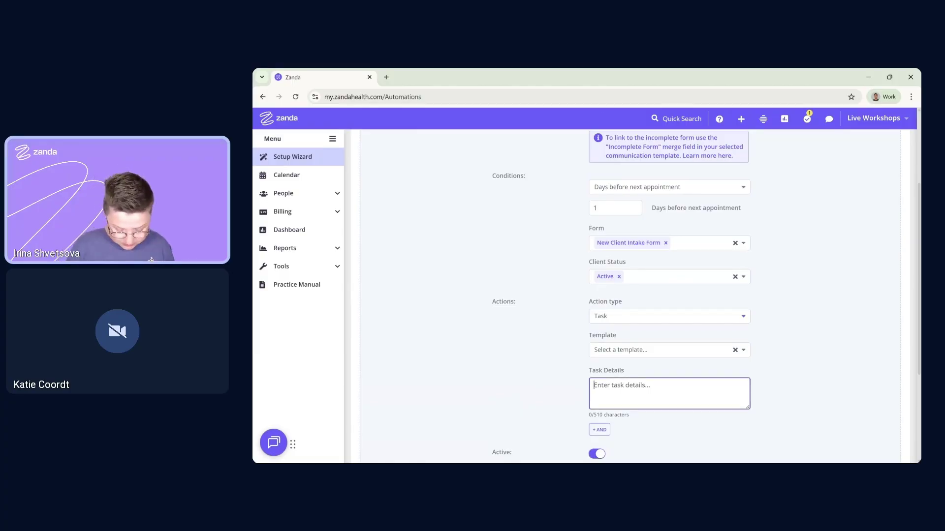
pyautogui.write('call the clie')
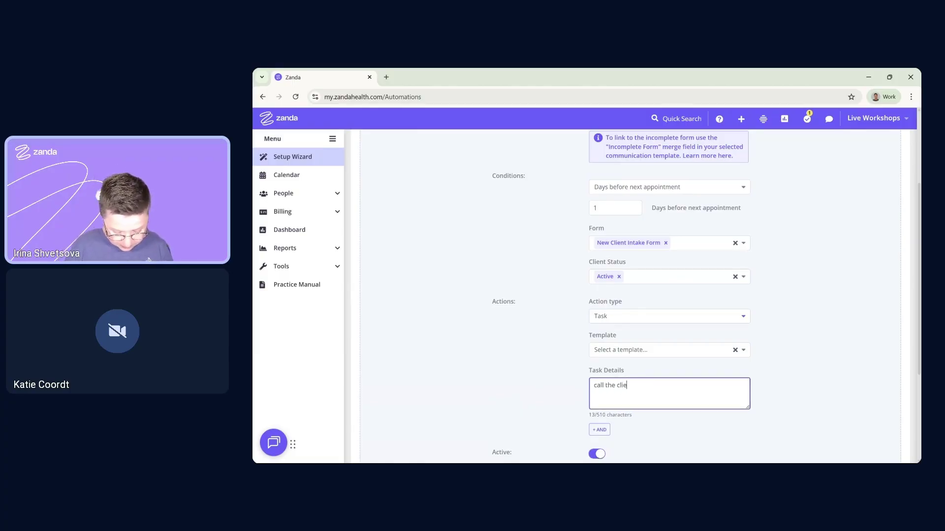
pyautogui.write('nt')
pyautogui.scroll(-1, 634, 384)
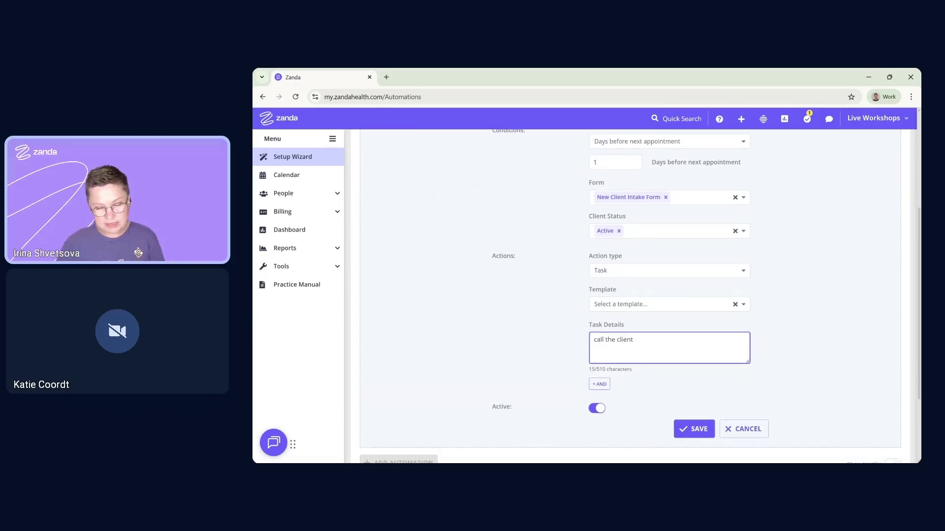
pyautogui.click(693, 429)
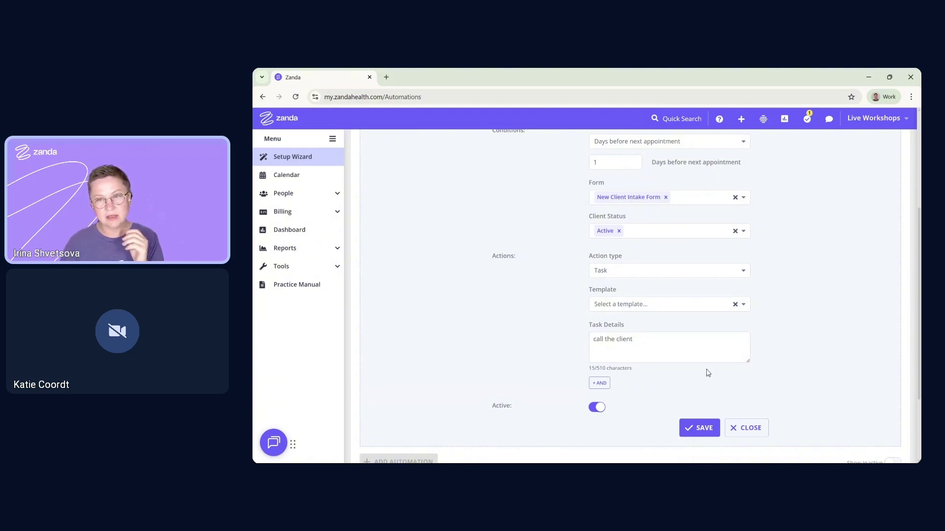
pyautogui.click(752, 428)
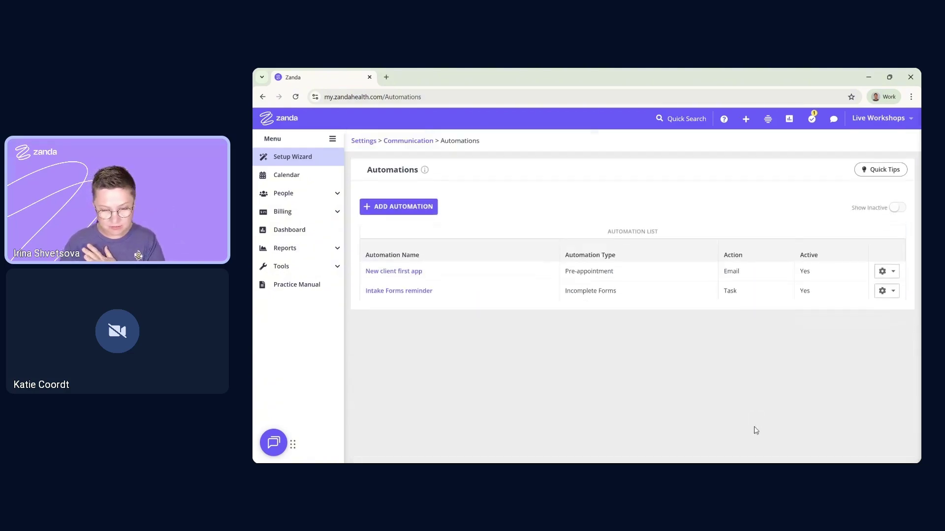
# Step: Check the client tasks list and open the Client Forms report
pyautogui.click(812, 123)
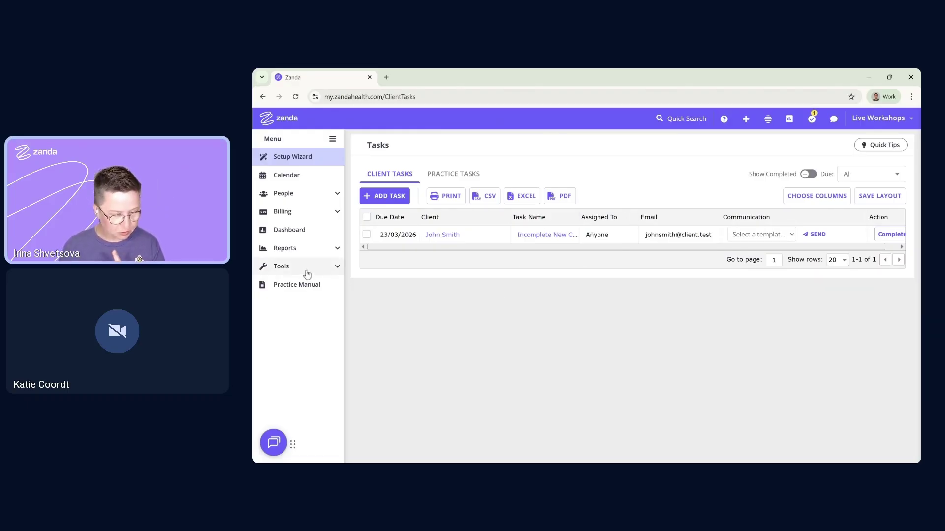
pyautogui.click(298, 248)
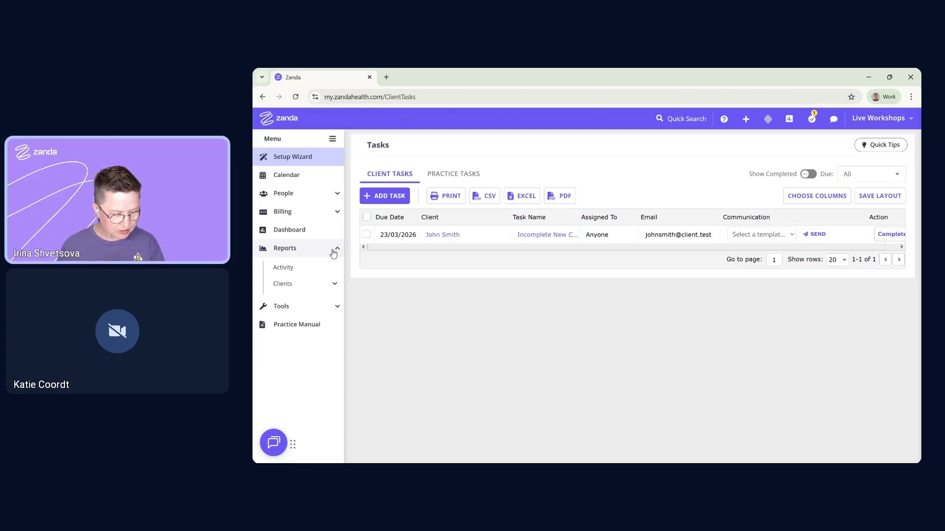
pyautogui.click(299, 289)
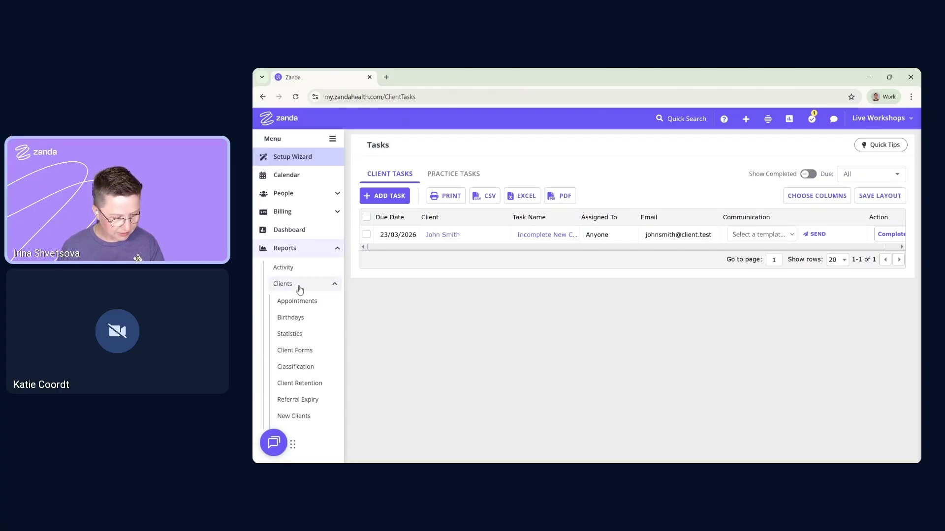
pyautogui.click(301, 353)
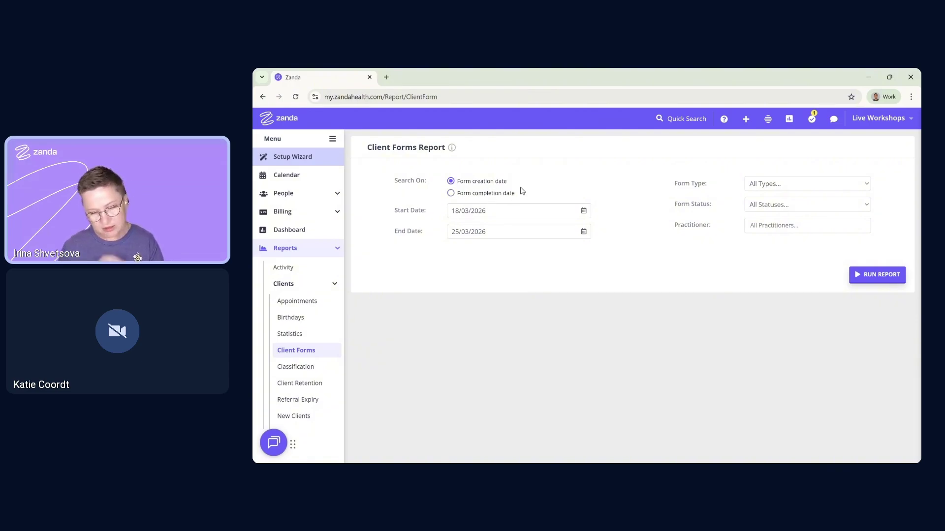
# Step: Run the Client Forms report by form creation date from 01/03/2026 to 30/04/2026, covering all form types and statuses
pyautogui.click(584, 212)
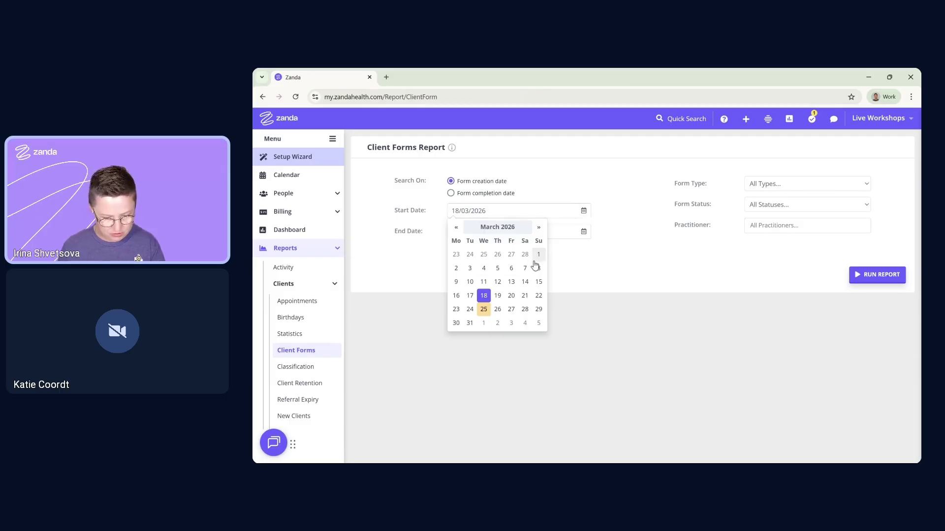
pyautogui.click(535, 255)
pyautogui.click(583, 232)
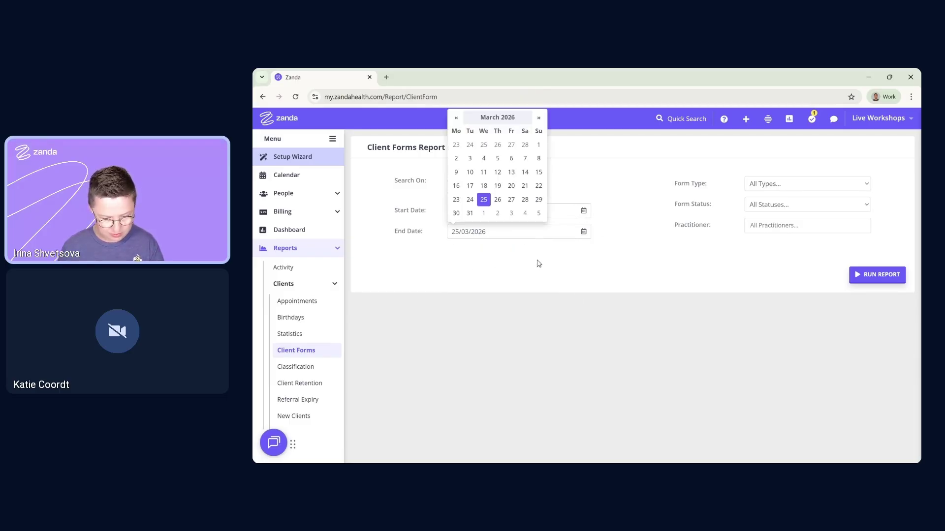
pyautogui.click(538, 117)
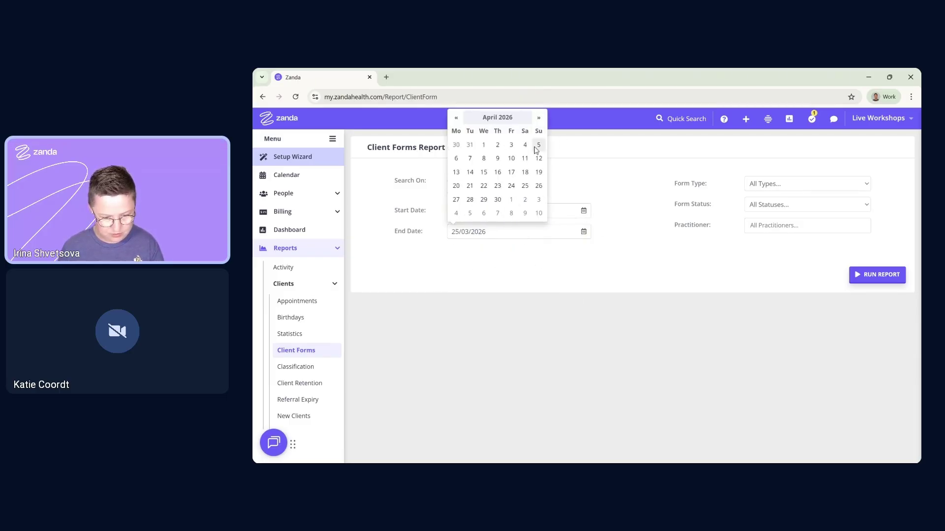
pyautogui.click(498, 199)
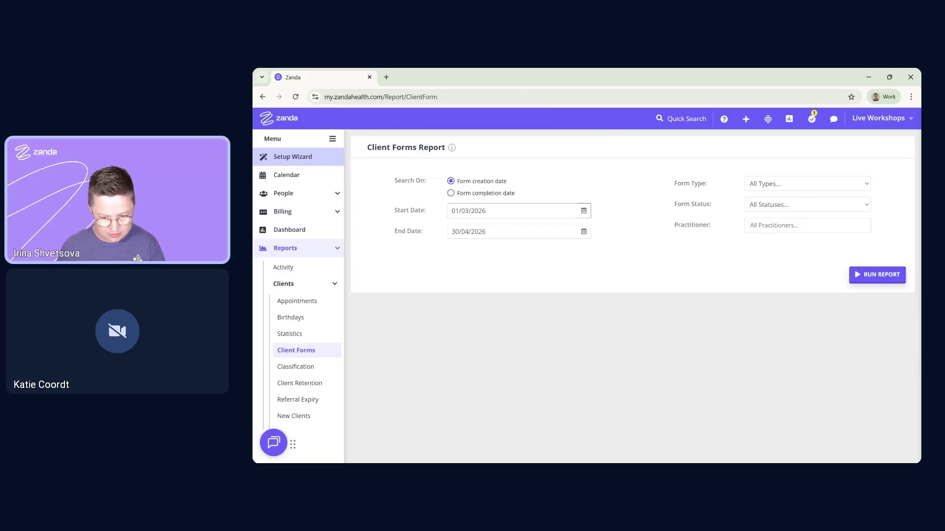
pyautogui.click(752, 189)
pyautogui.click(719, 258)
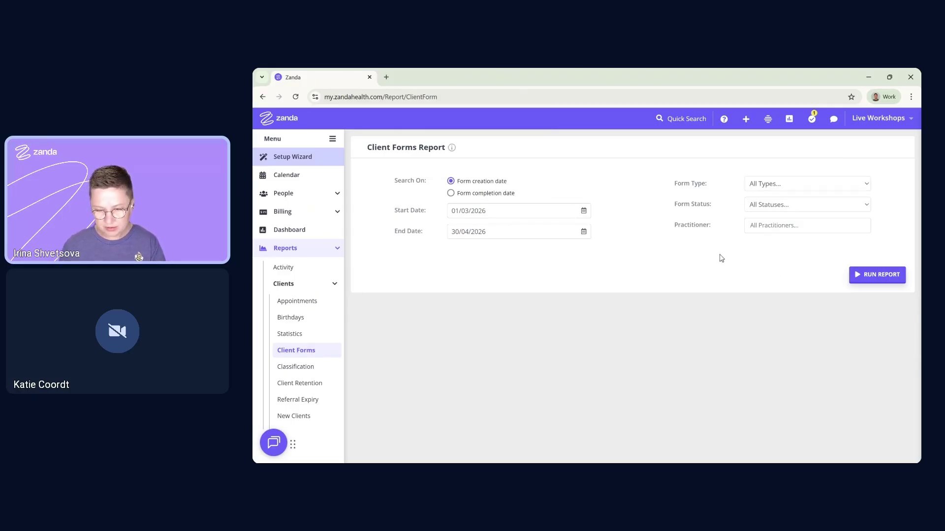
pyautogui.click(877, 275)
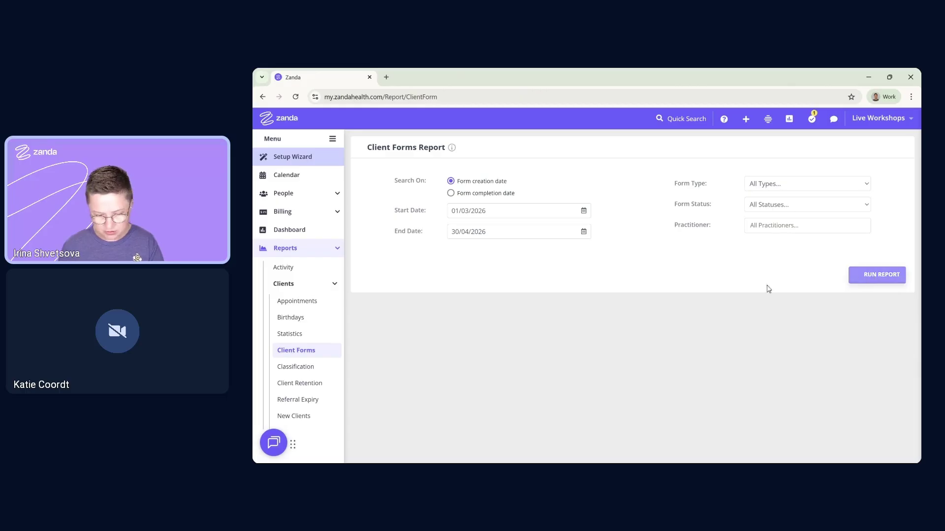
# Step: Open the client forms page from the report's Admin-type New Client Intake Form row and copy that form's client portal link
pyautogui.scroll(-2, 571, 270)
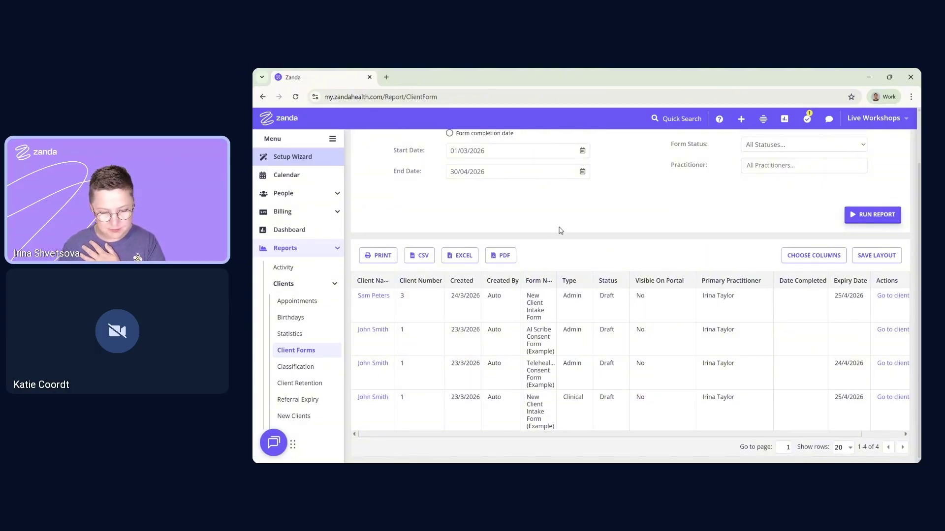
pyautogui.hscroll(1, 530, 327)
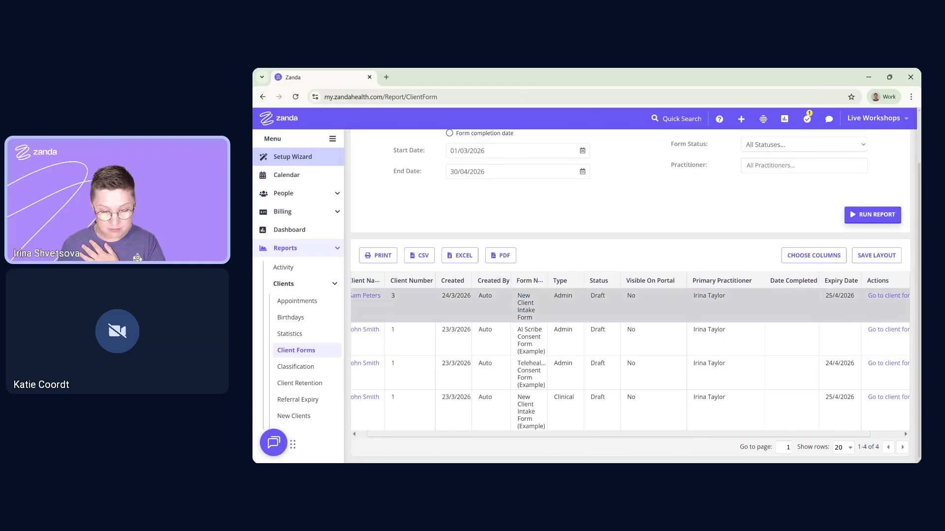
pyautogui.hscroll(2, 573, 298)
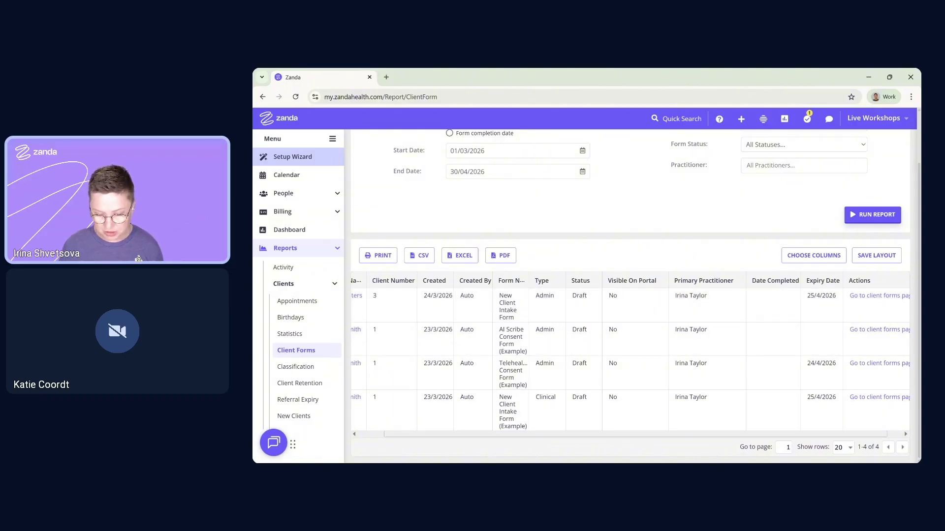
pyautogui.hscroll(1, 786, 435)
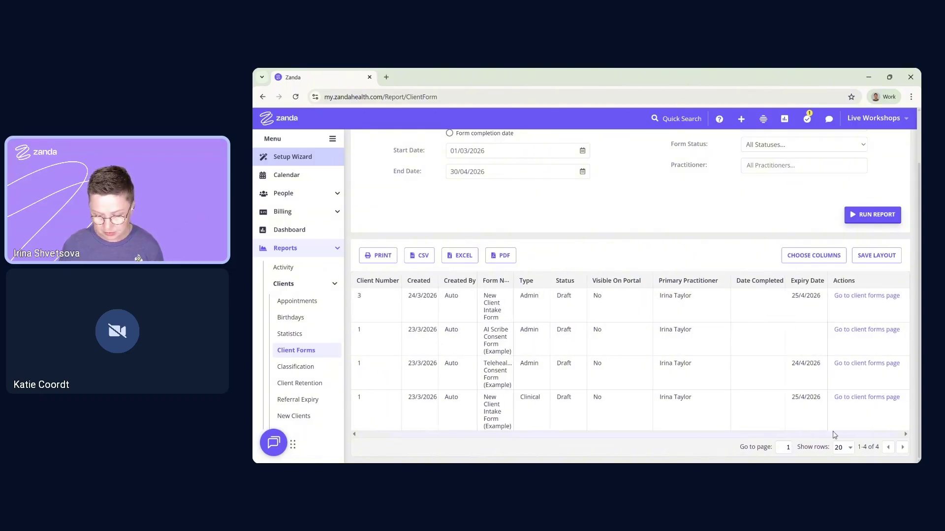
pyautogui.click(853, 297)
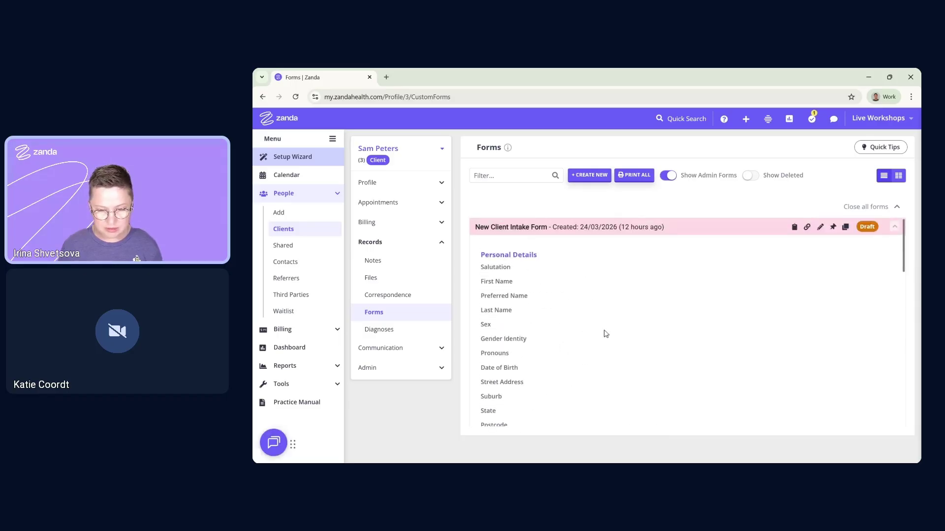
pyautogui.click(807, 226)
# Step: Start a new message addressed to the client whose intake form is open
pyautogui.click(833, 119)
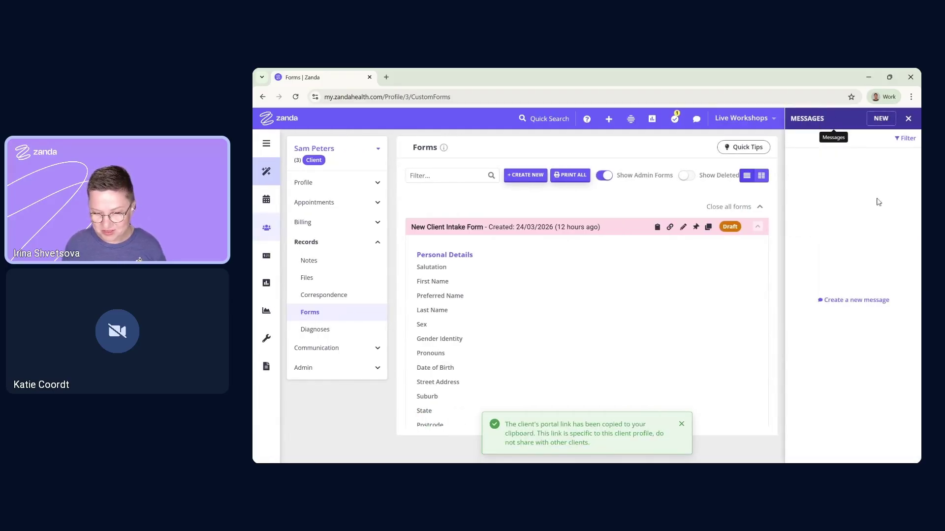
pyautogui.click(885, 123)
pyautogui.click(845, 143)
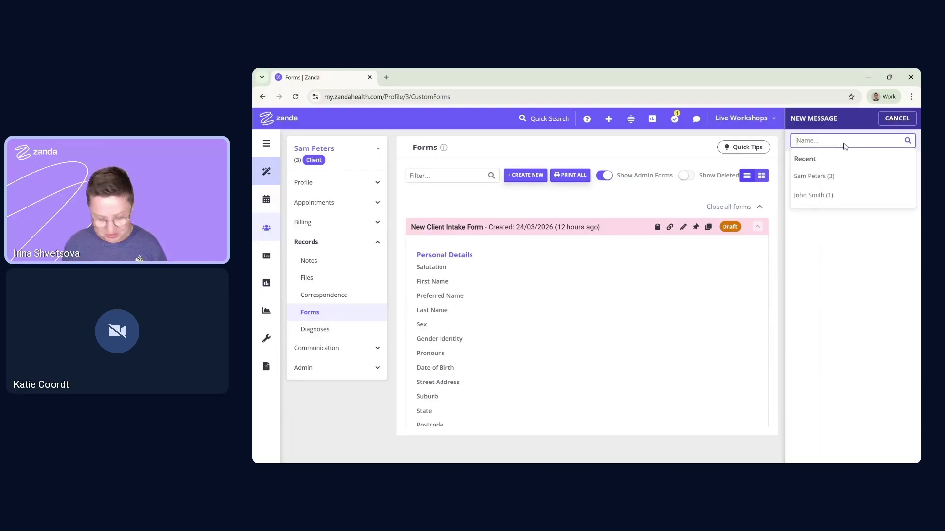
pyautogui.write('sam')
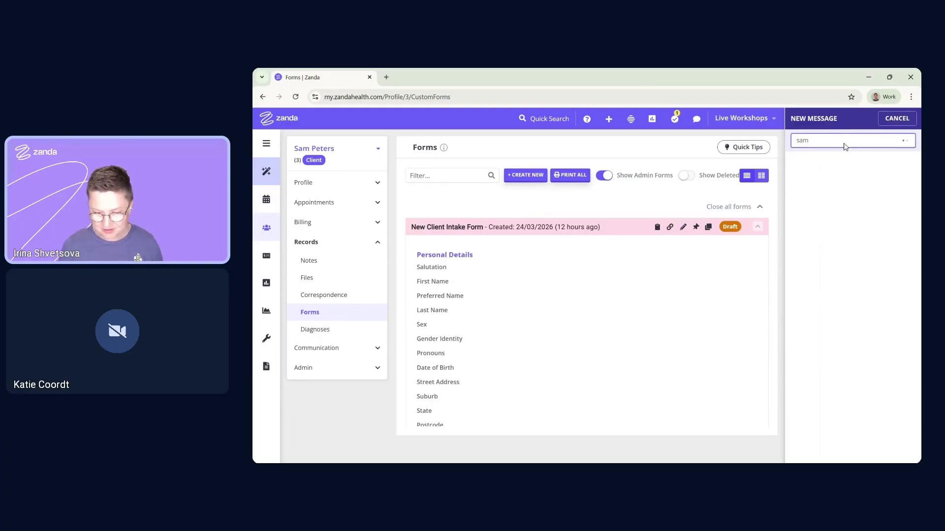
pyautogui.click(832, 159)
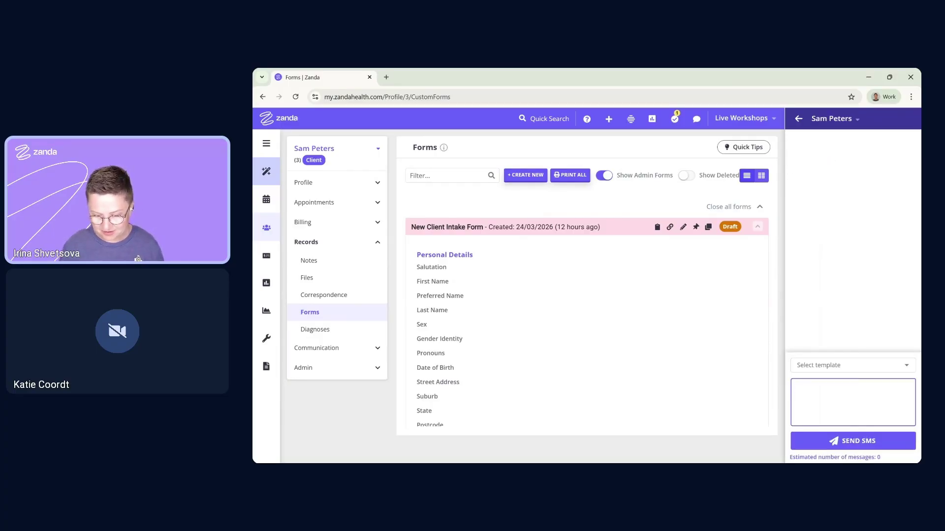
# Step: Paste the copied form link into the message and try to send it to the client by SMS
pyautogui.hotkey('ctrl', 'v')
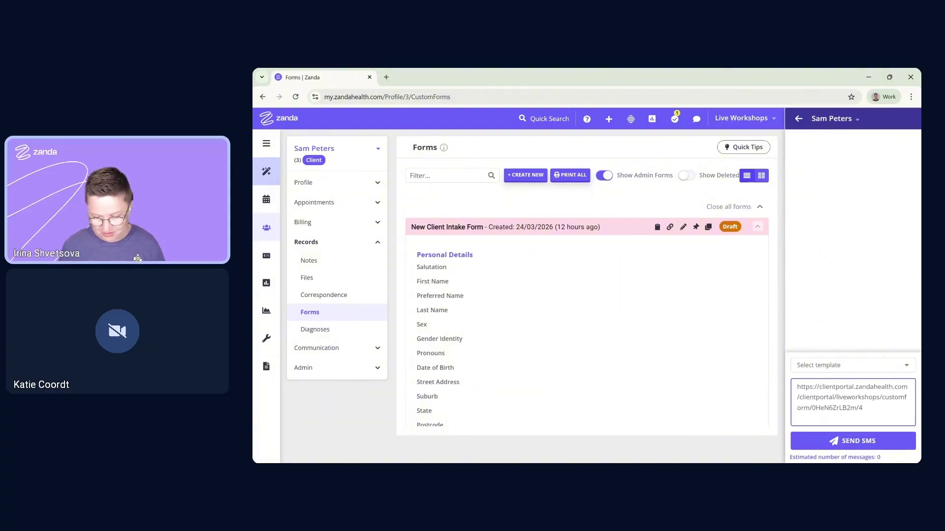
pyautogui.click(849, 442)
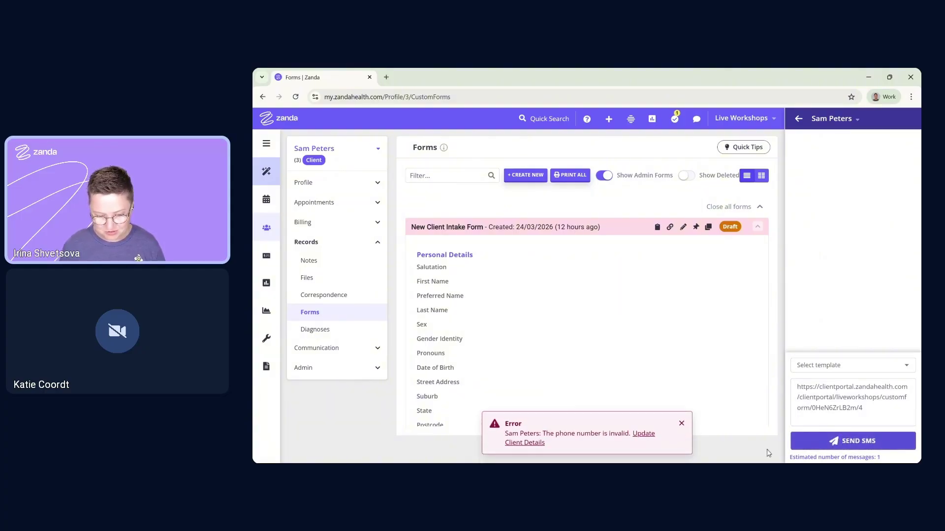
pyautogui.click(681, 424)
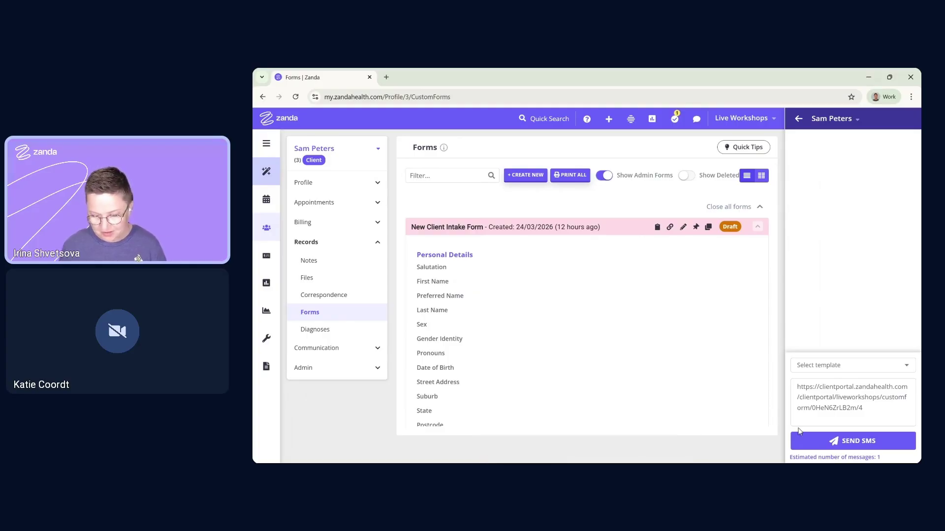